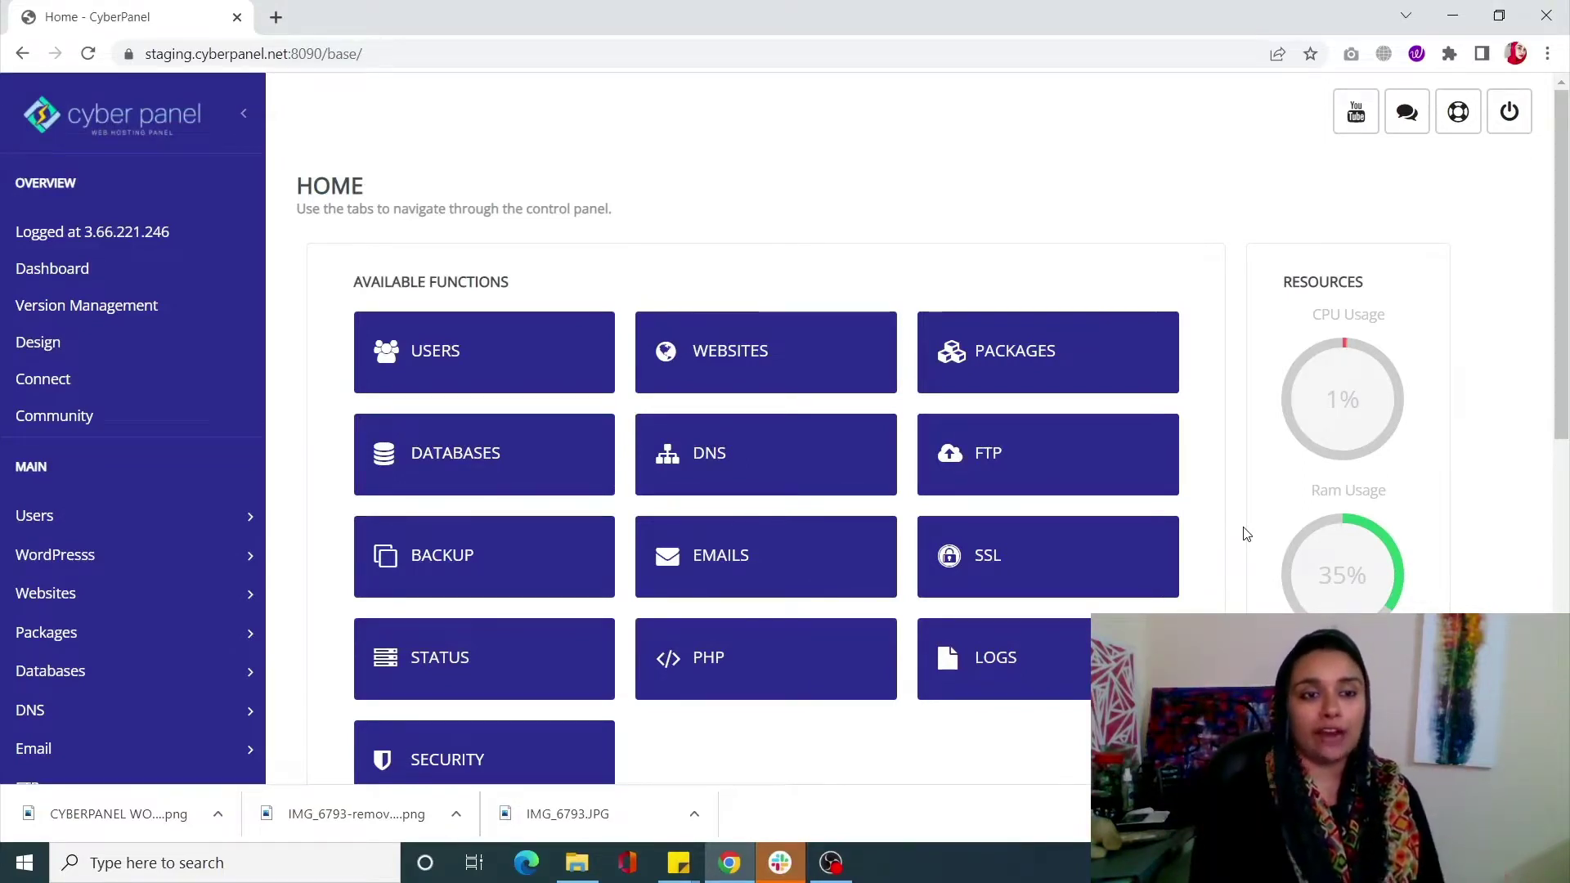
Expand the WordPress section in the CyberPanel sidebar.
{"action": "left_click", "coordinate": [127, 564]}
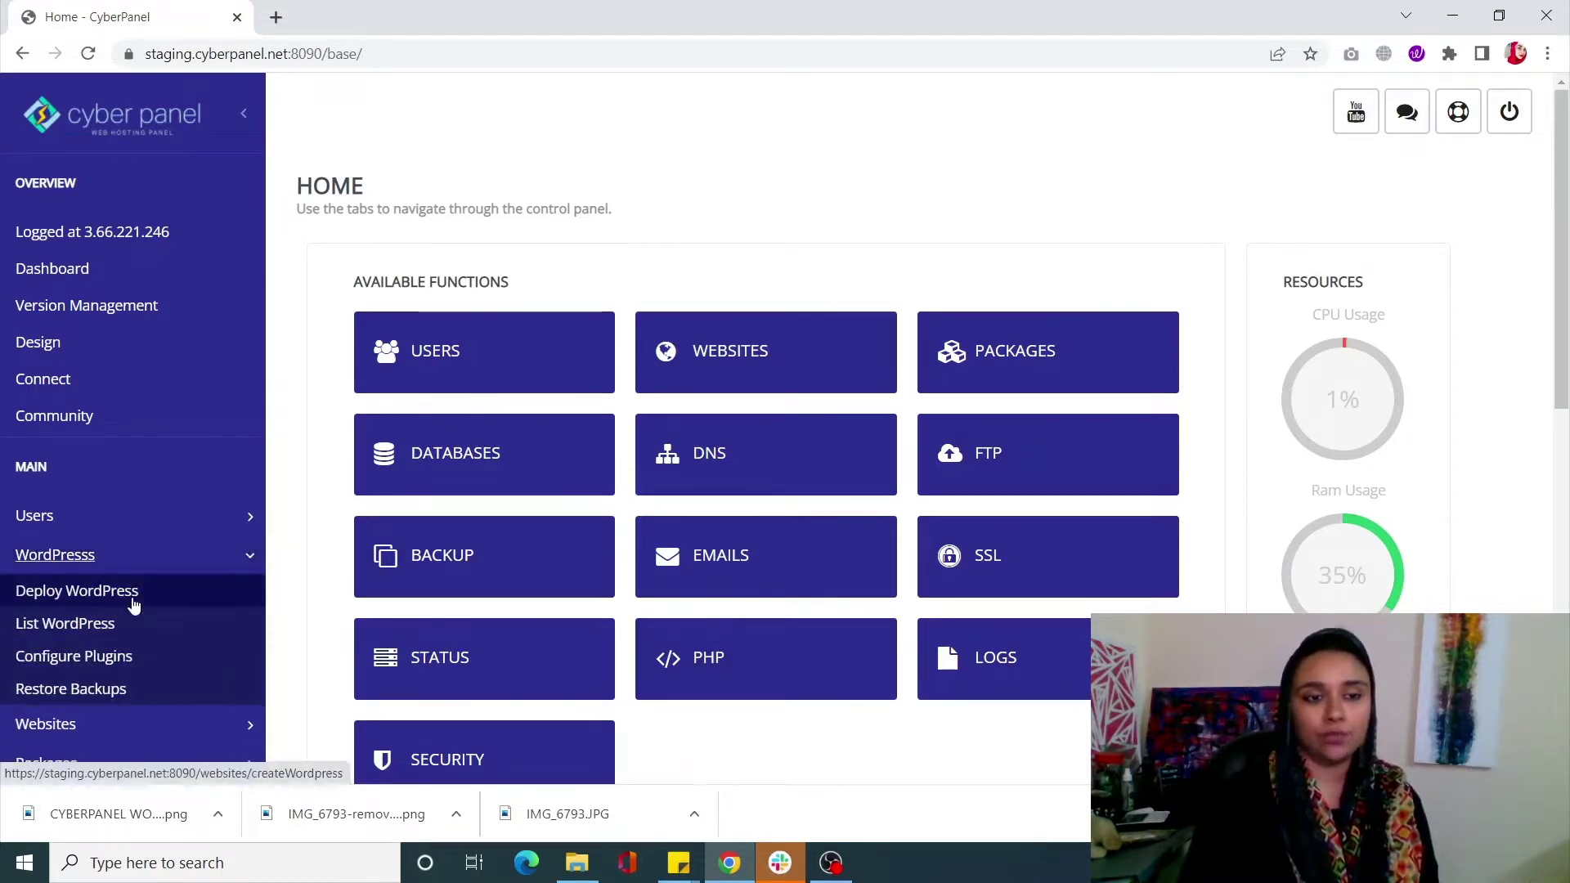
Open the STAGING site from List WordPress and show its Backups tab in WordPress Manager.
{"action": "left_click", "coordinate": [162, 627]}
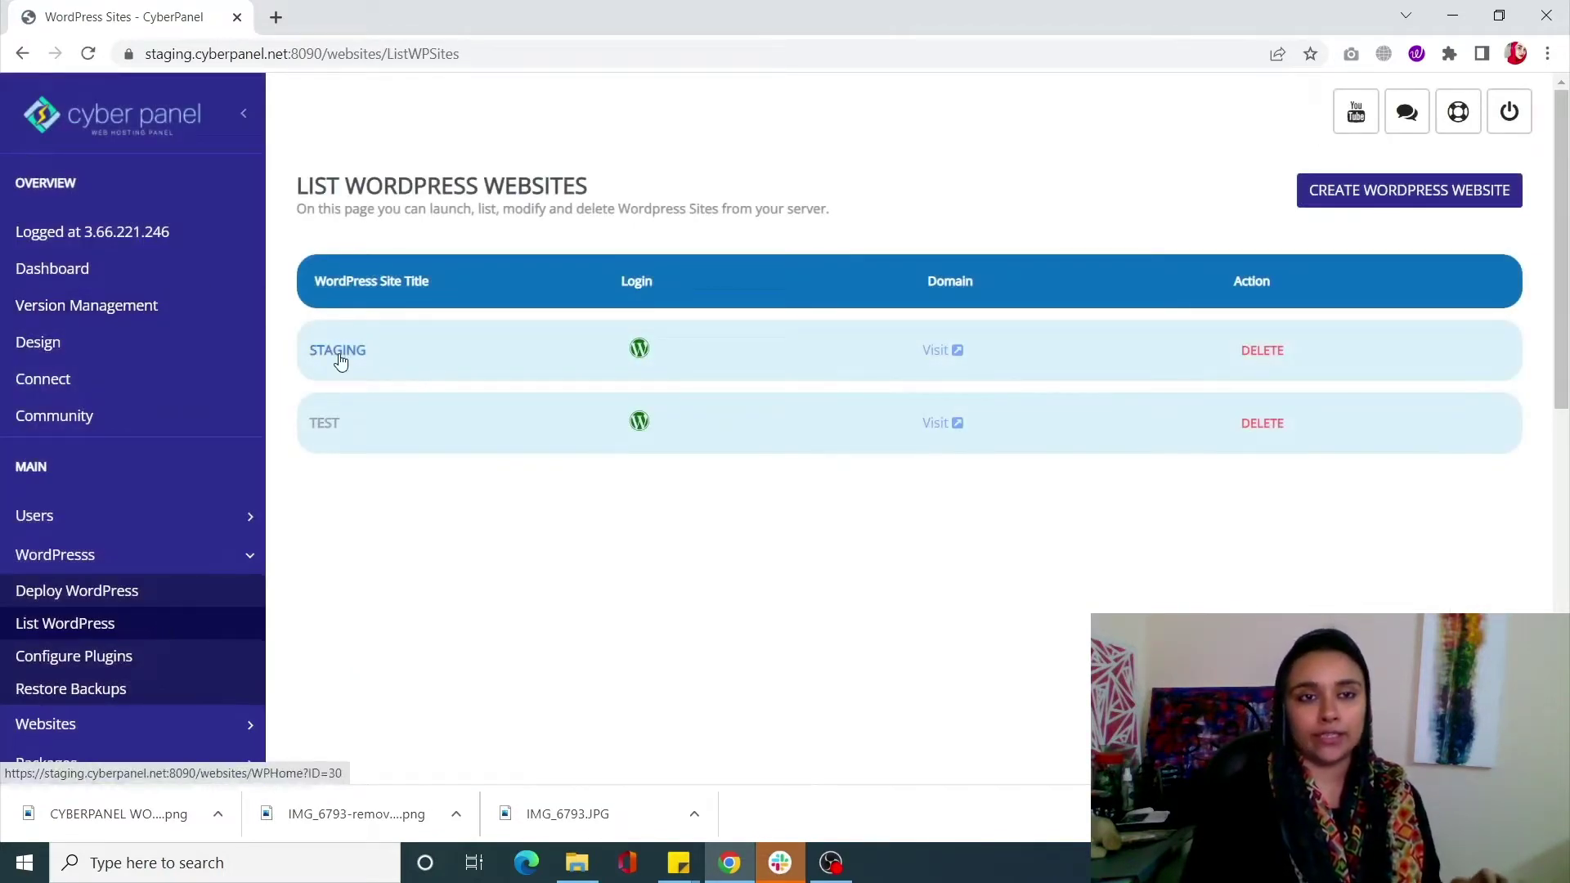
{"action": "left_click", "coordinate": [338, 351]}
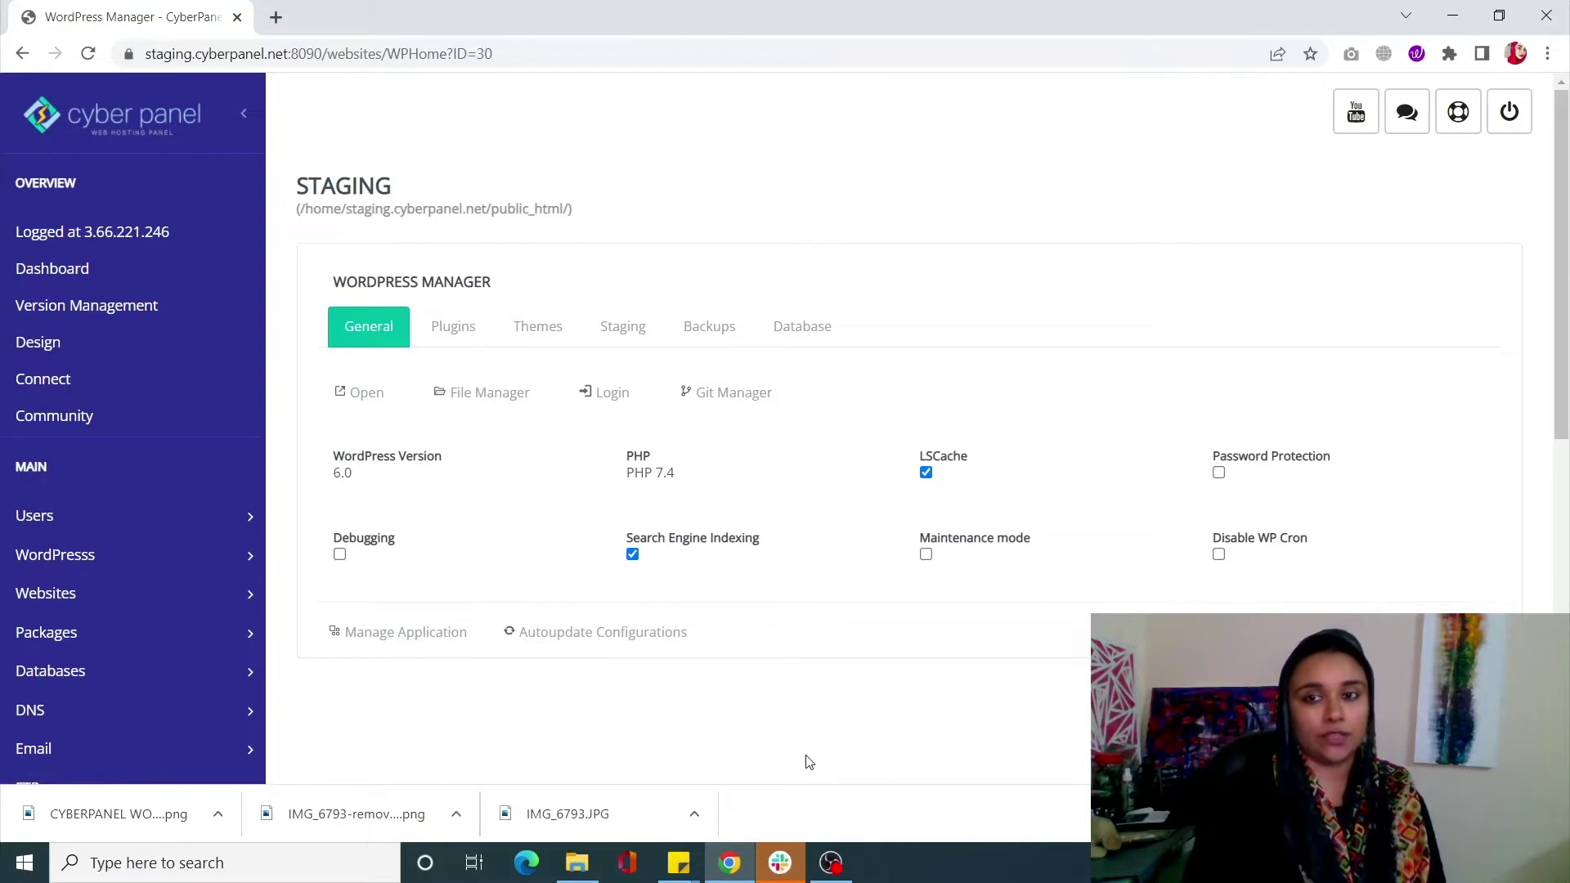
{"action": "left_click", "coordinate": [712, 346]}
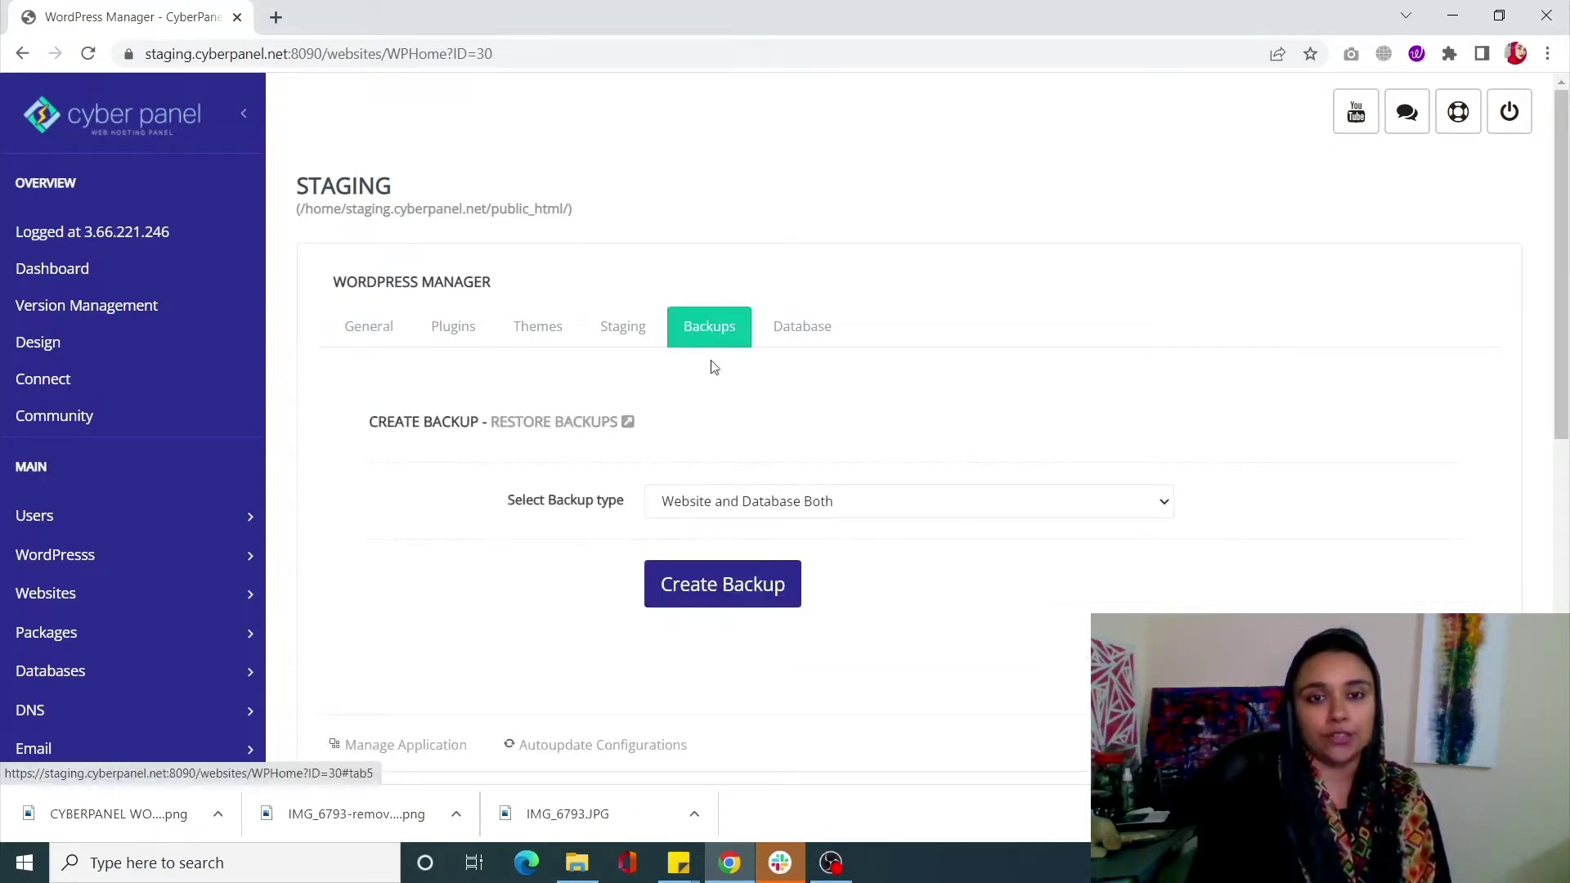
Start a 'Website and Database Both' backup of STAGING, then return to the Home dashboard.
{"action": "left_click", "coordinate": [879, 505]}
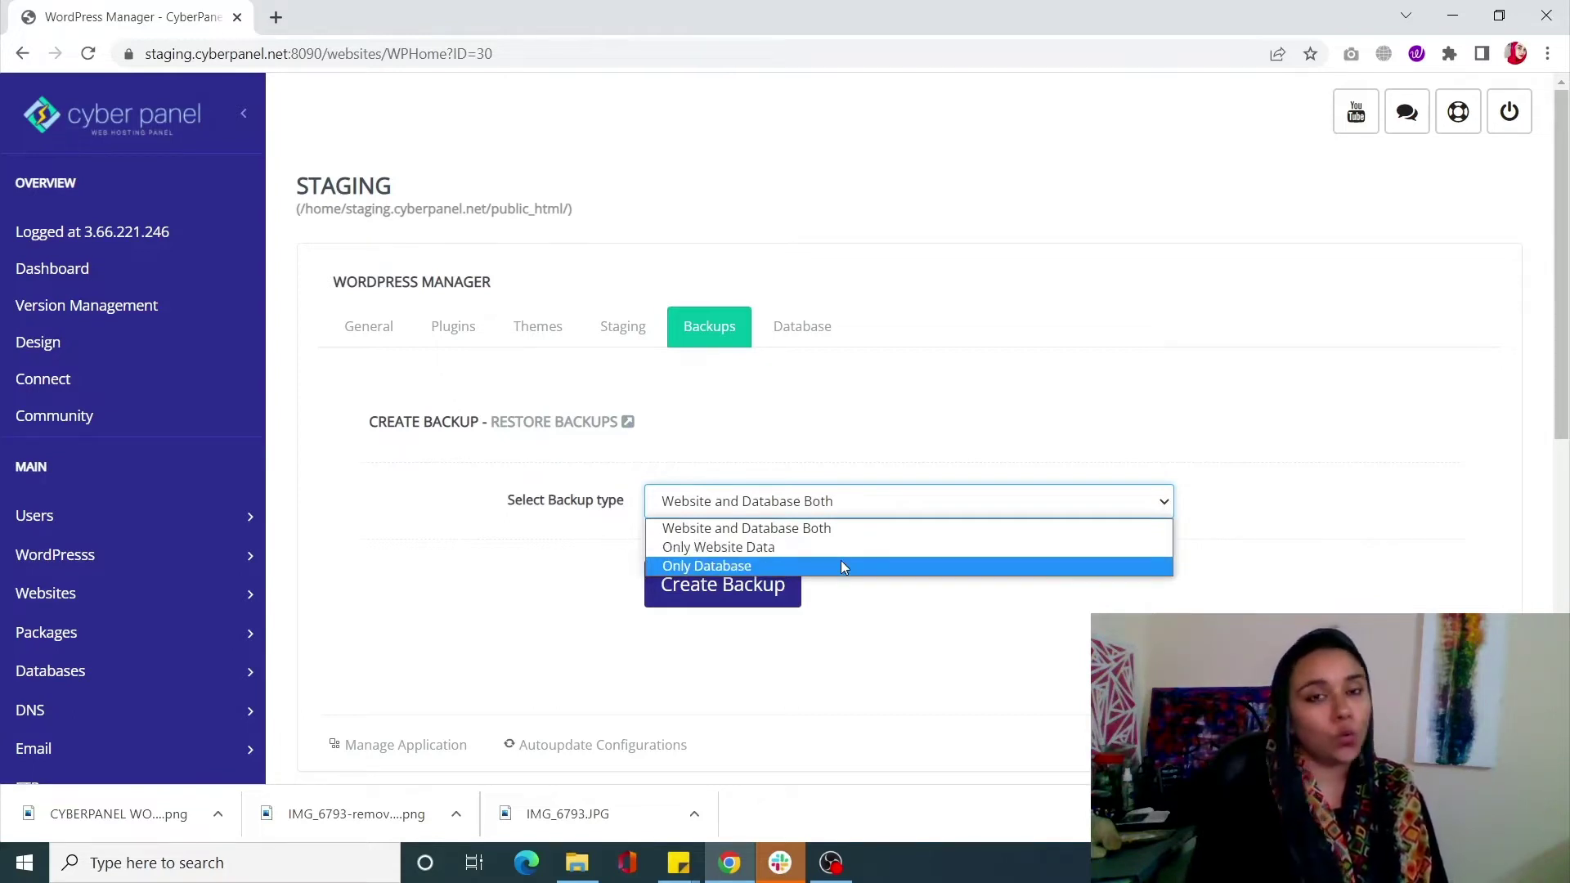
{"action": "left_click", "coordinate": [851, 506]}
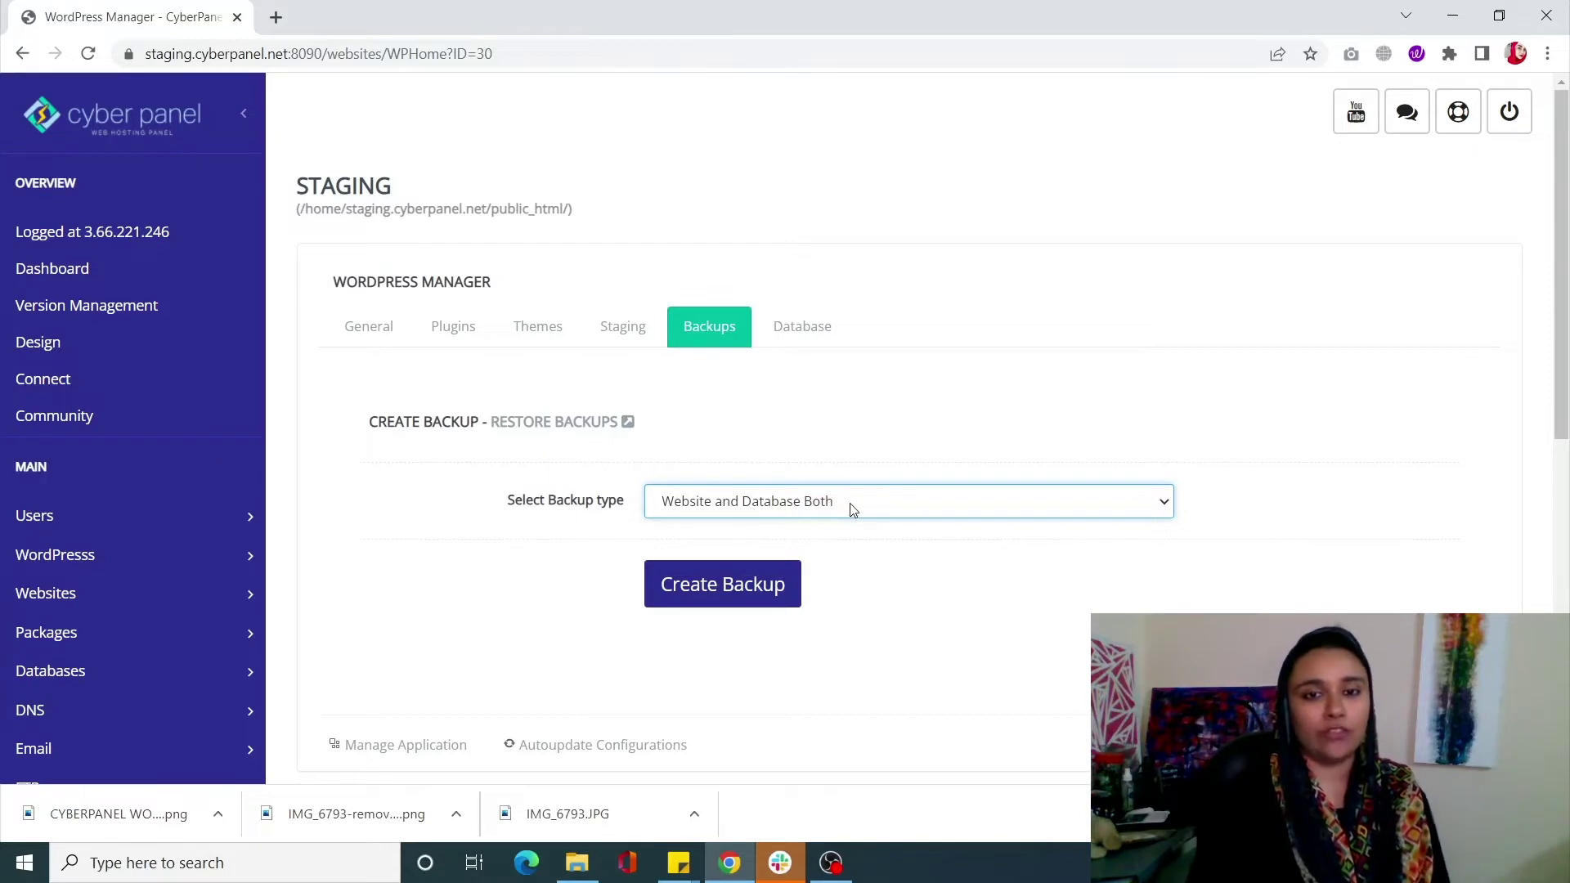
{"action": "left_click", "coordinate": [730, 585]}
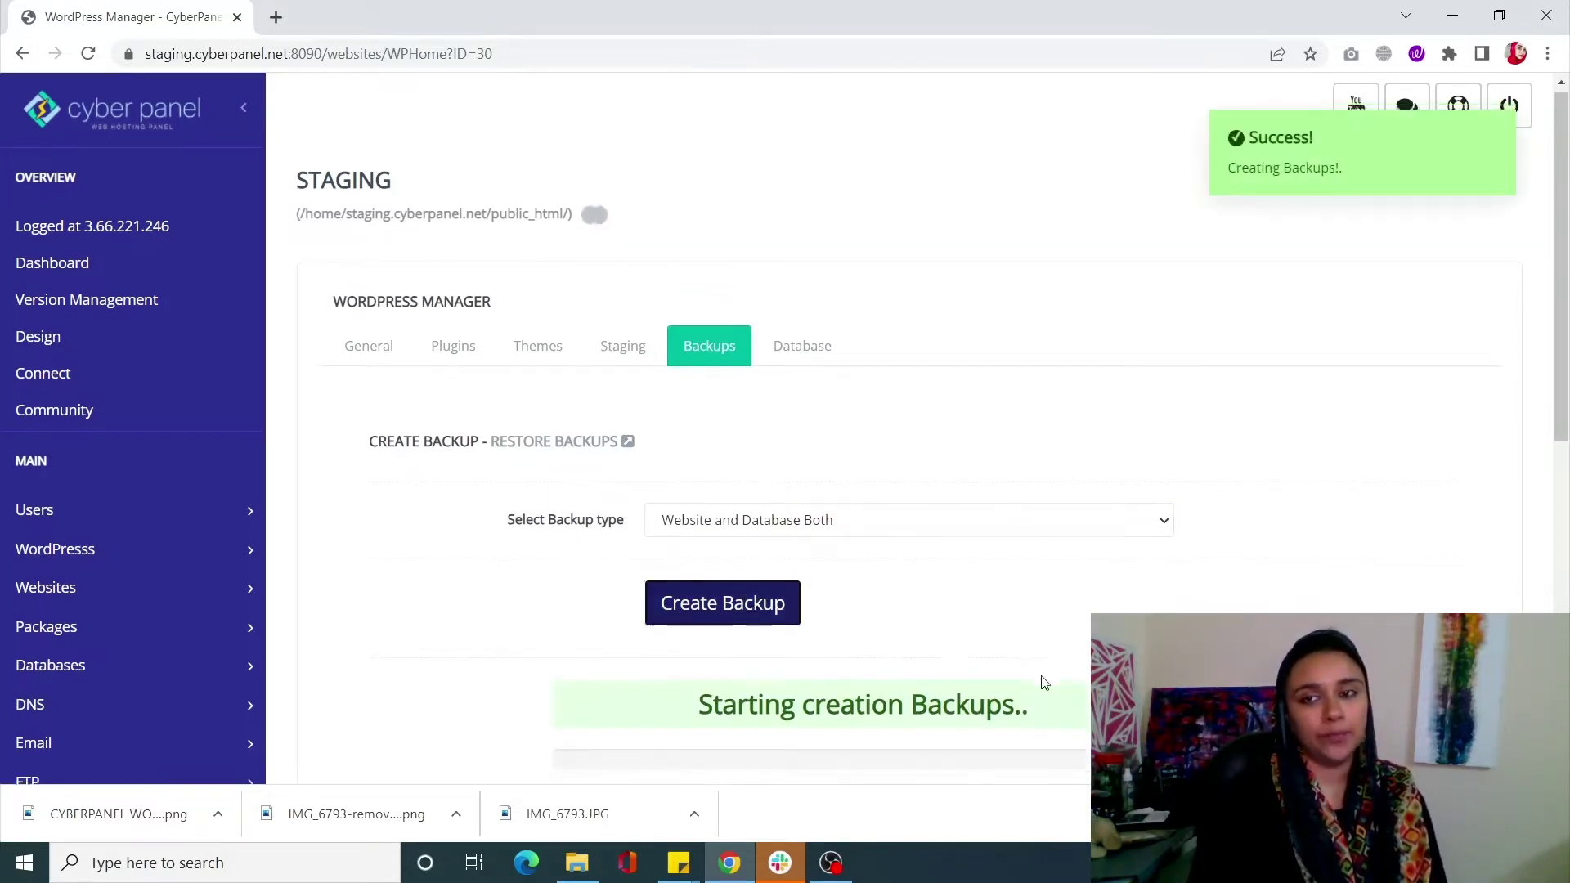
{"action": "scroll", "coordinate": [1044, 682], "scroll_direction": "down", "scroll_amount": 2}
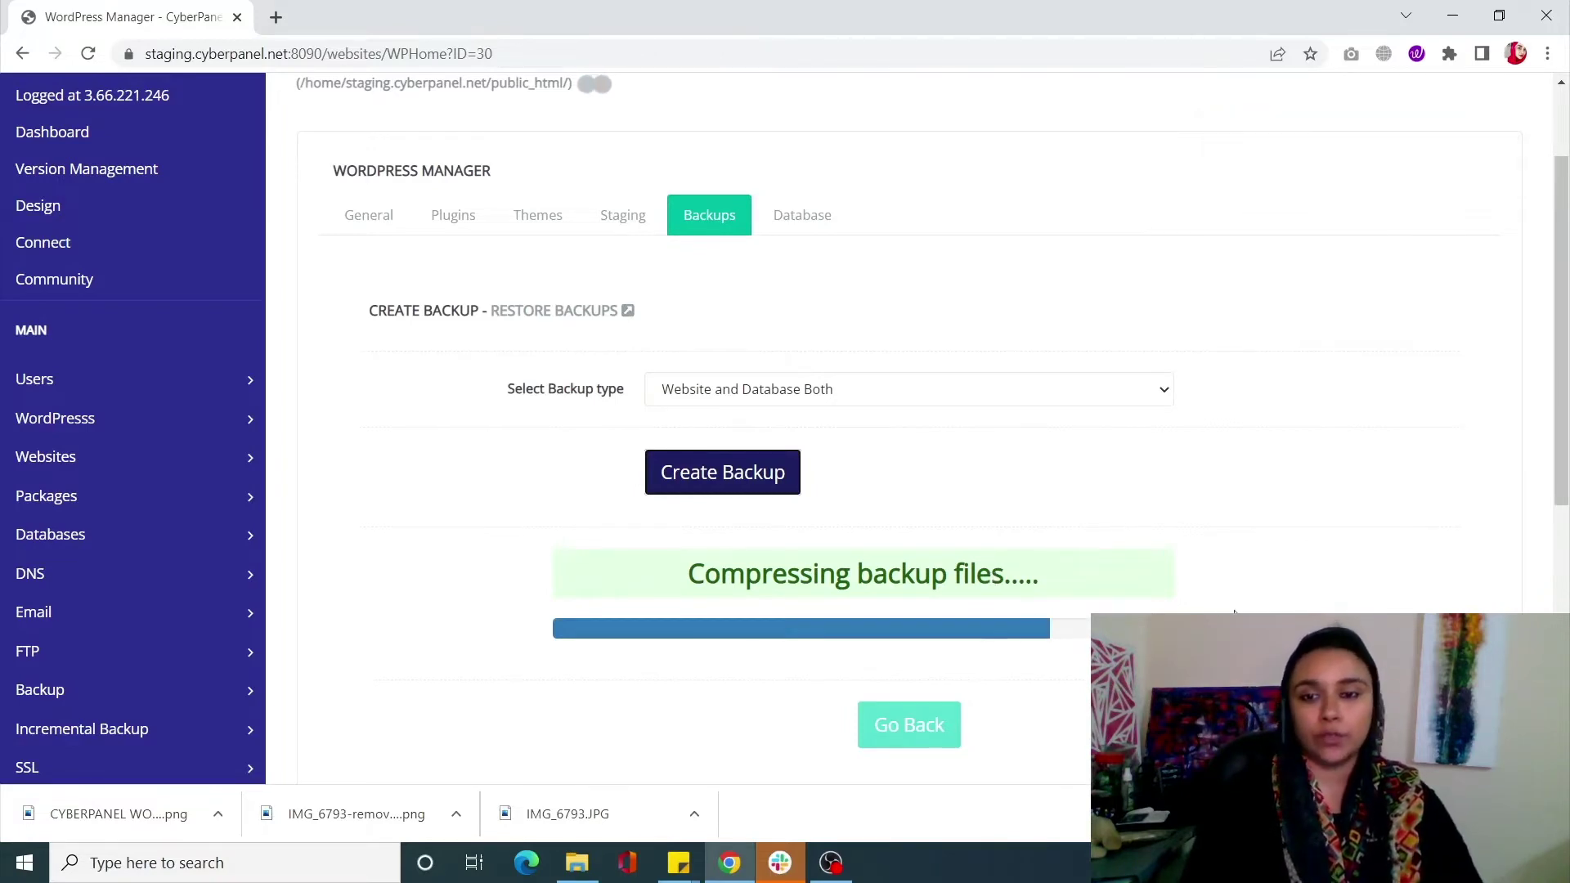
{"action": "left_click", "coordinate": [847, 864]}
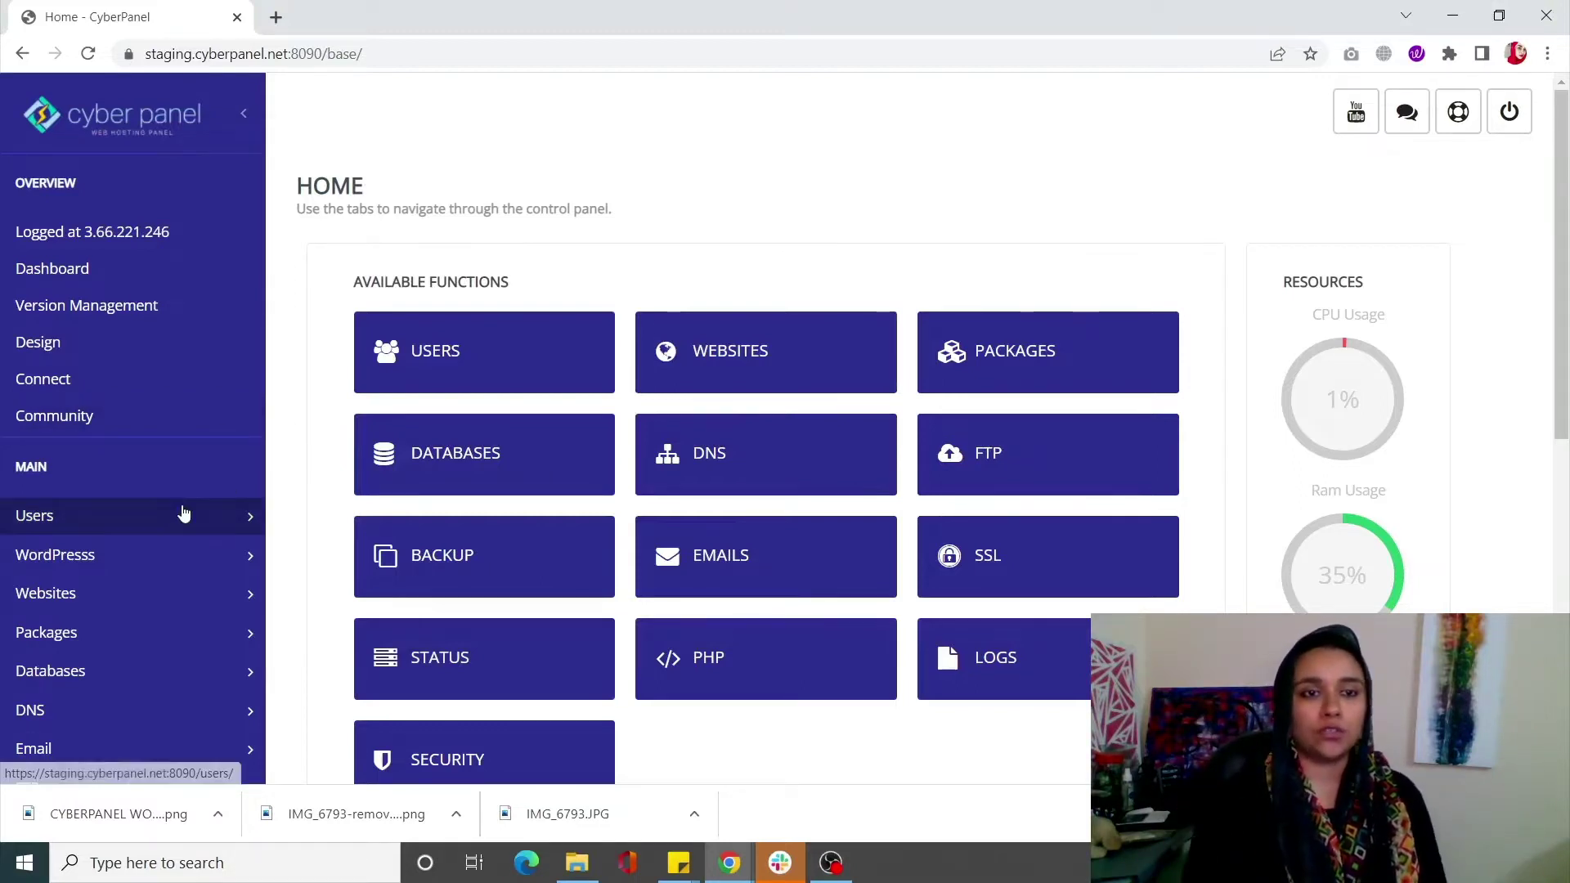
Open the main web server's Error Logs from the sidebar's Server > Logs section.
{"action": "scroll", "coordinate": [160, 470], "scroll_direction": "down", "scroll_amount": 8}
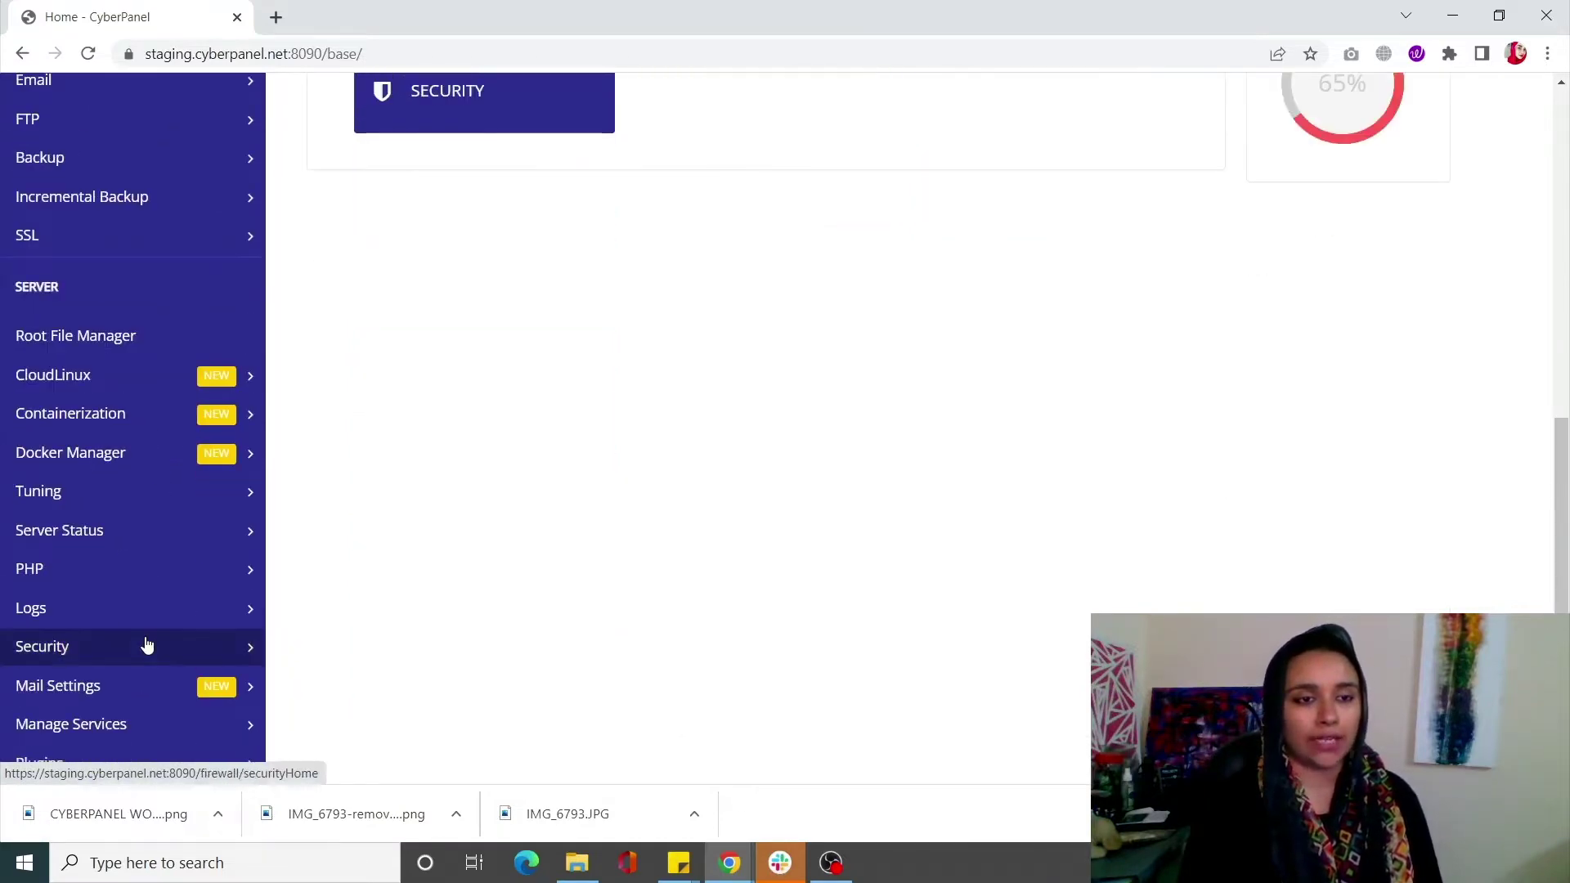
{"action": "left_click", "coordinate": [93, 625]}
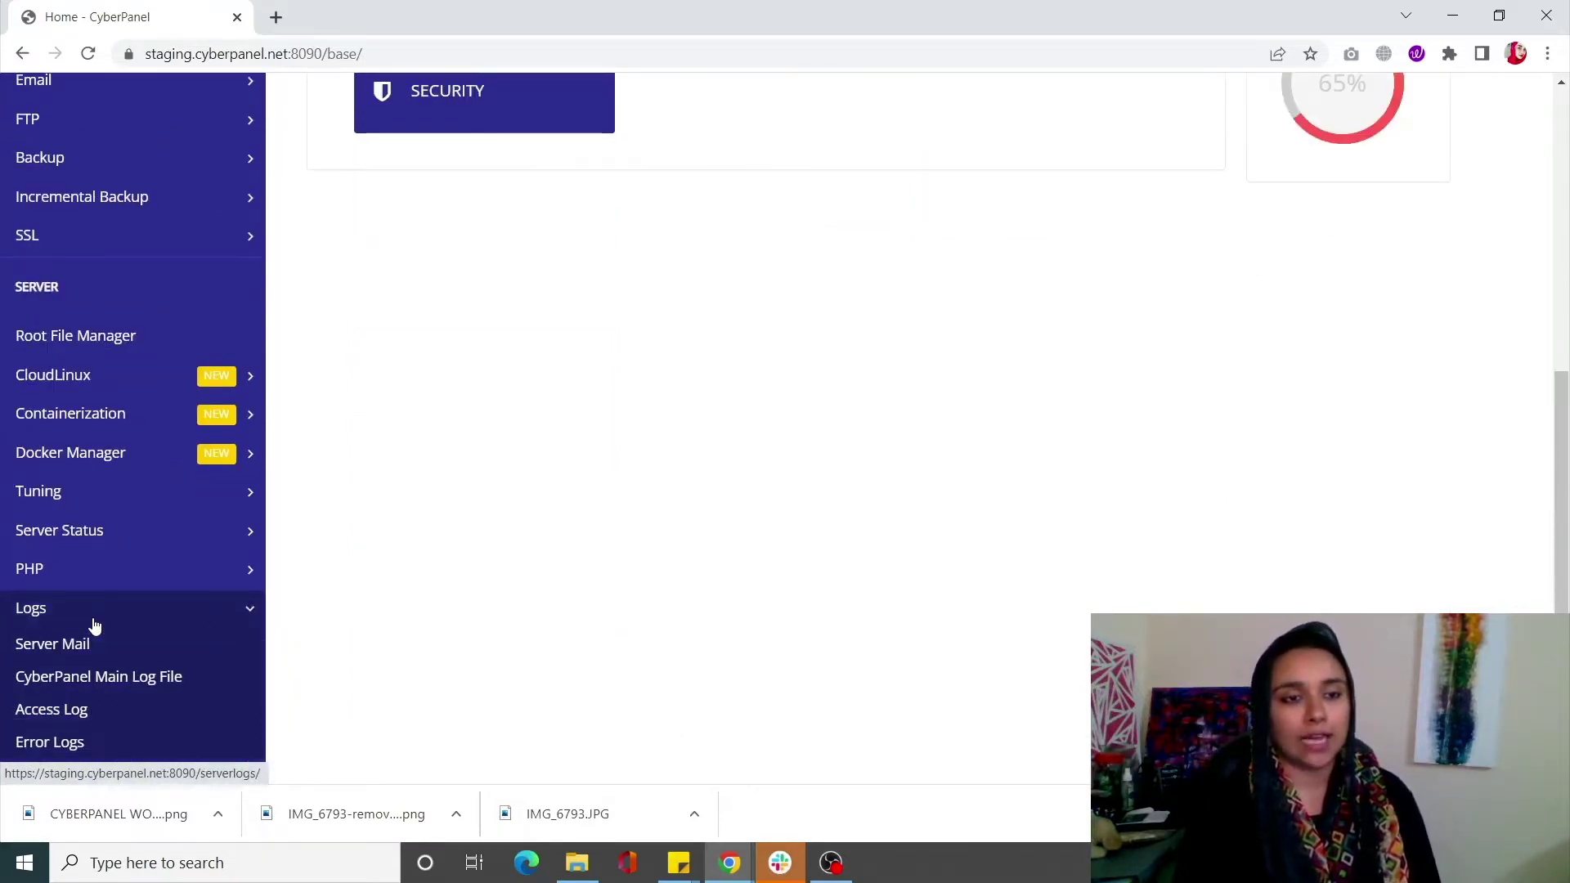
{"action": "left_click", "coordinate": [86, 739]}
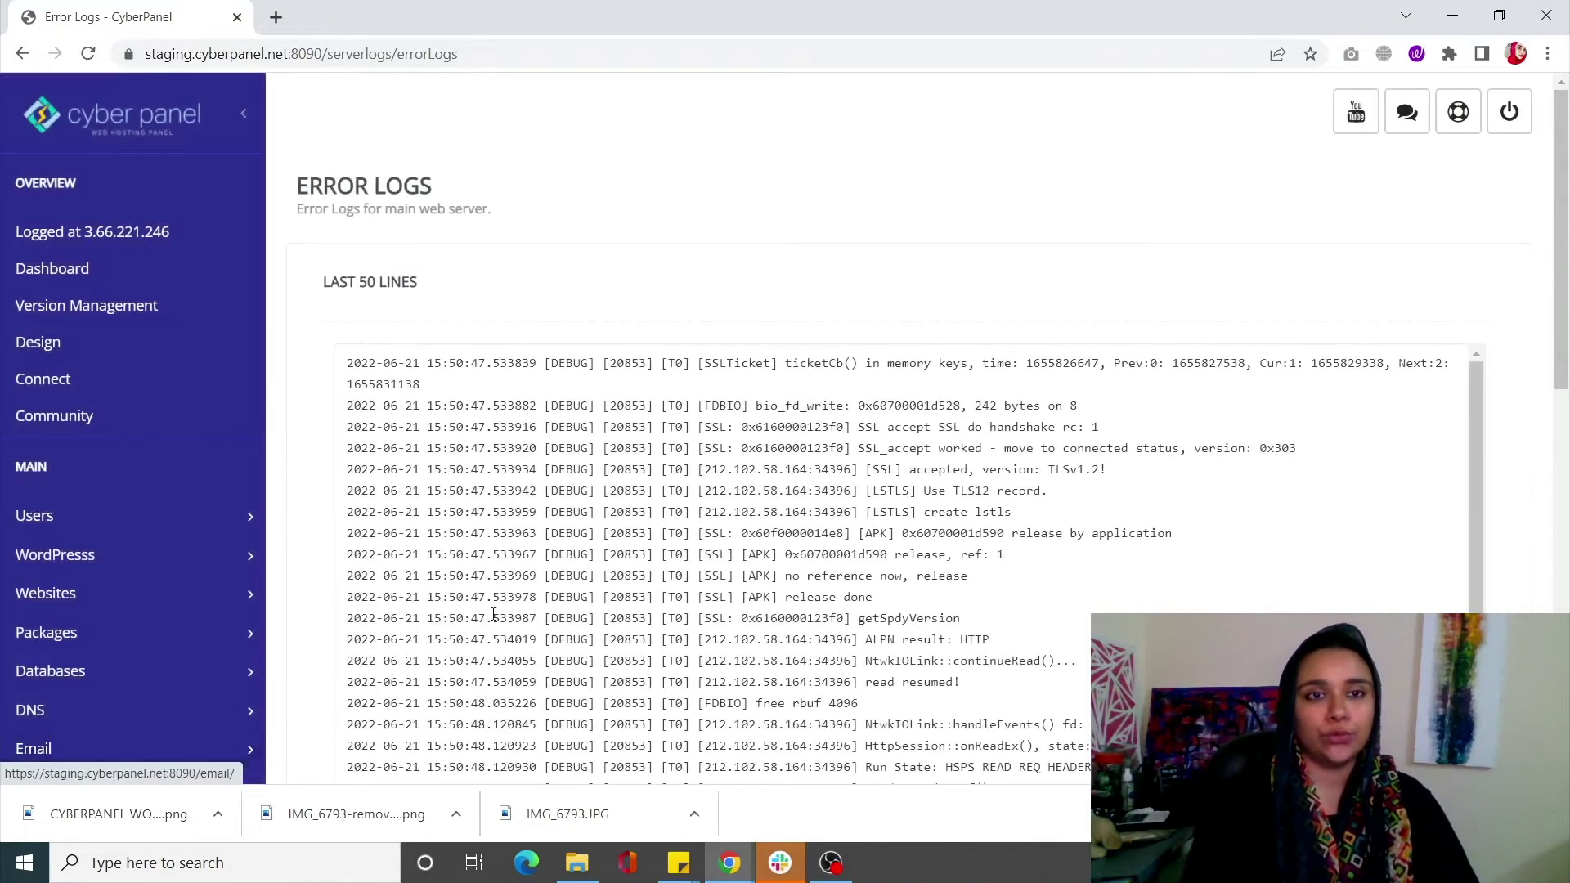
{"action": "scroll", "coordinate": [646, 572], "scroll_direction": "down", "scroll_amount": 4}
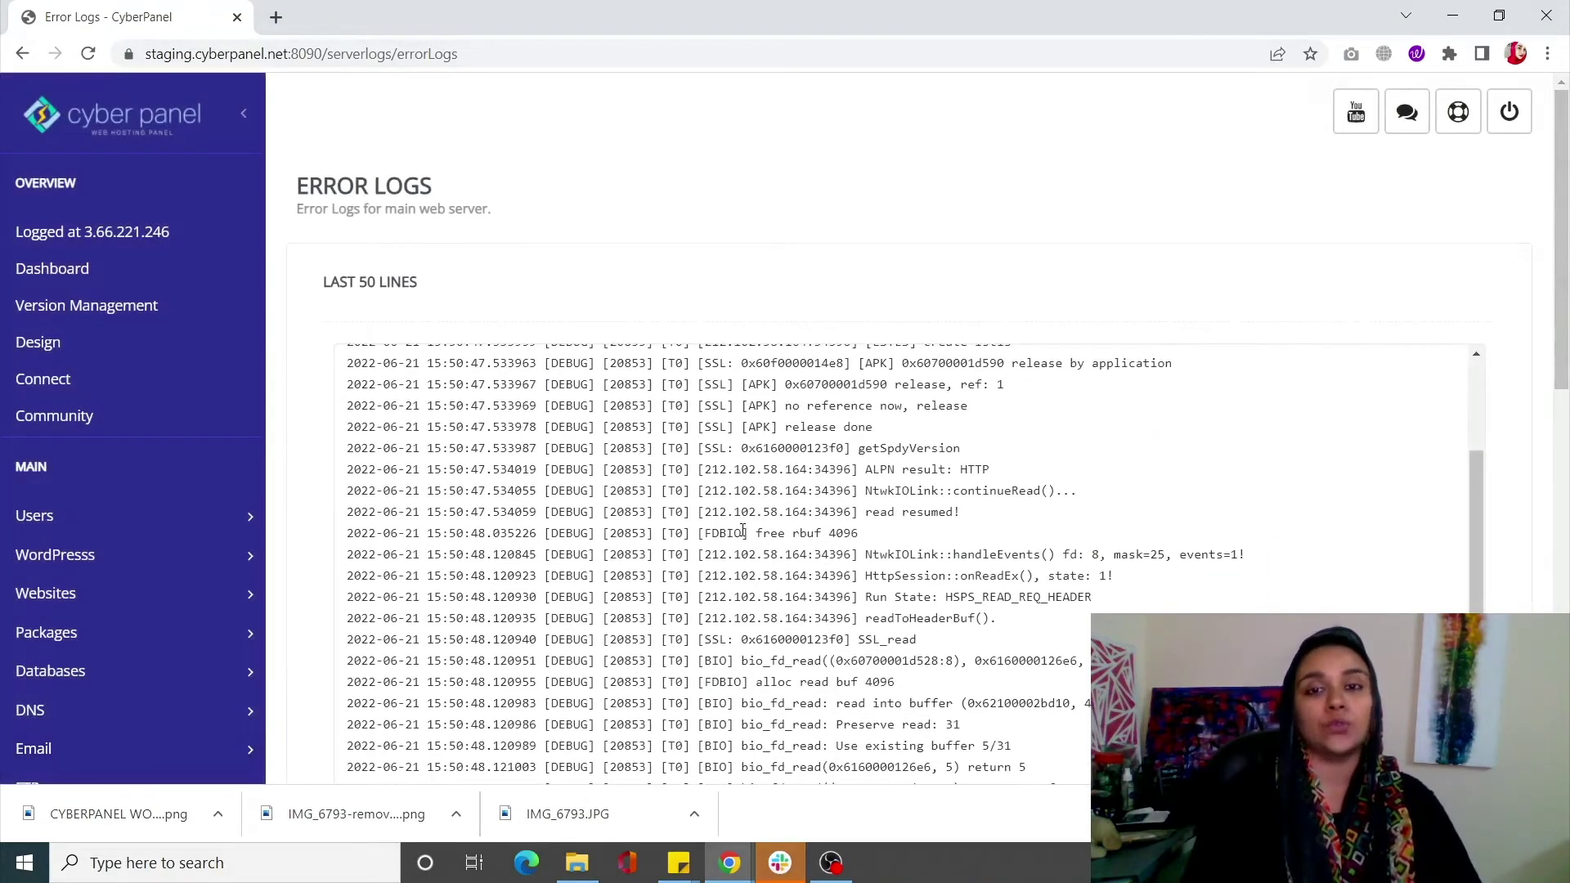
{"action": "scroll", "coordinate": [743, 530], "scroll_direction": "down", "scroll_amount": 2}
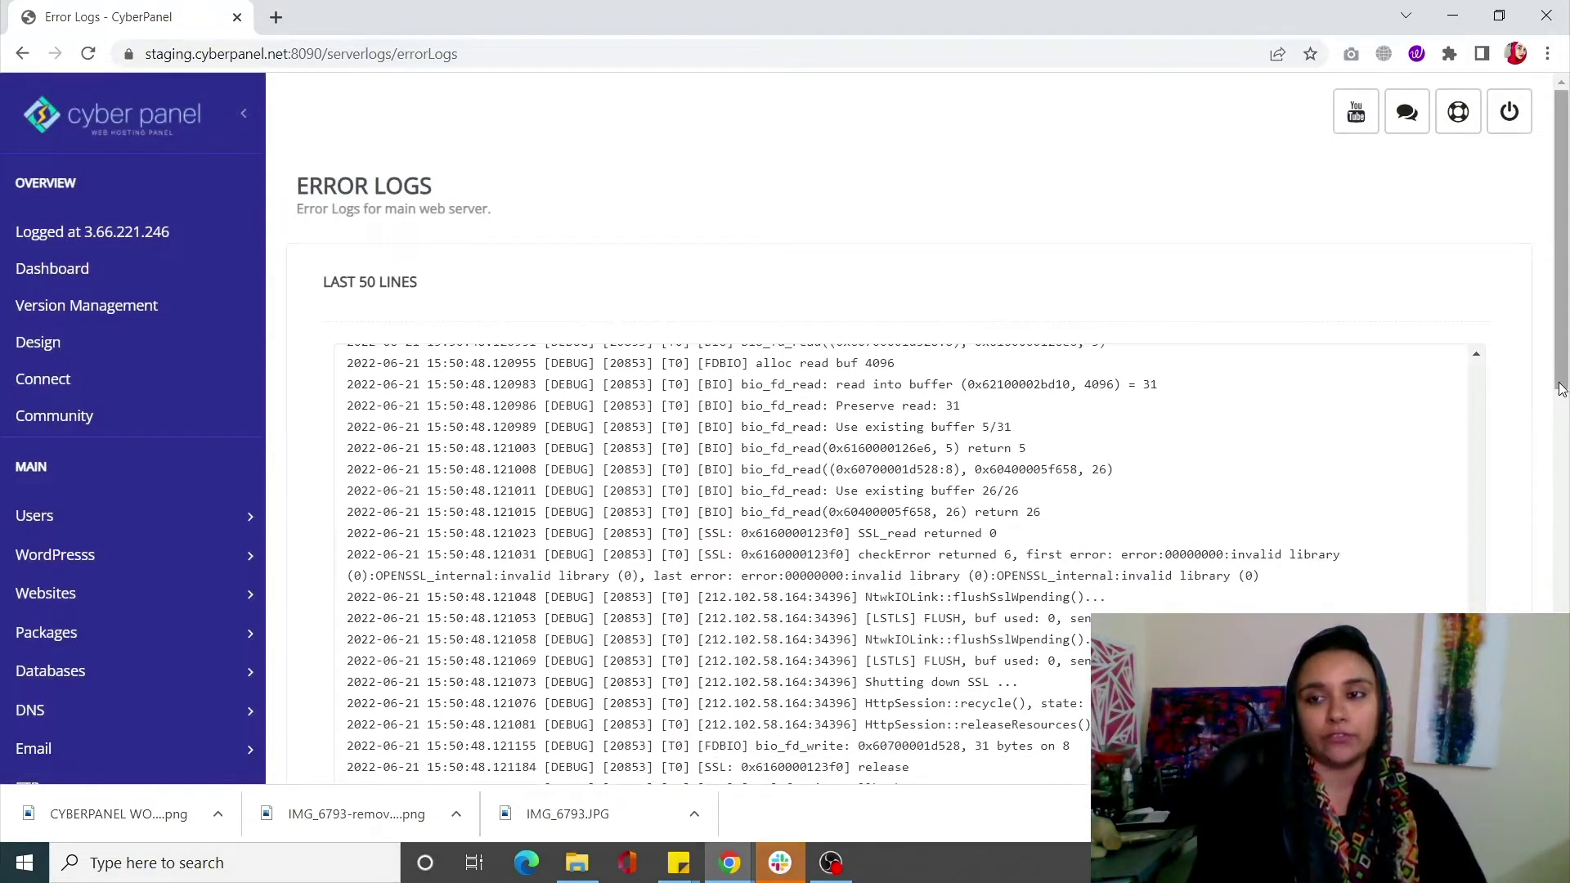
Review the last 50 error log lines, then expand the WordPress sidebar section.
{"action": "left_click", "coordinate": [1564, 485]}
{"action": "scroll", "coordinate": [1219, 515], "scroll_direction": "up", "scroll_amount": 10}
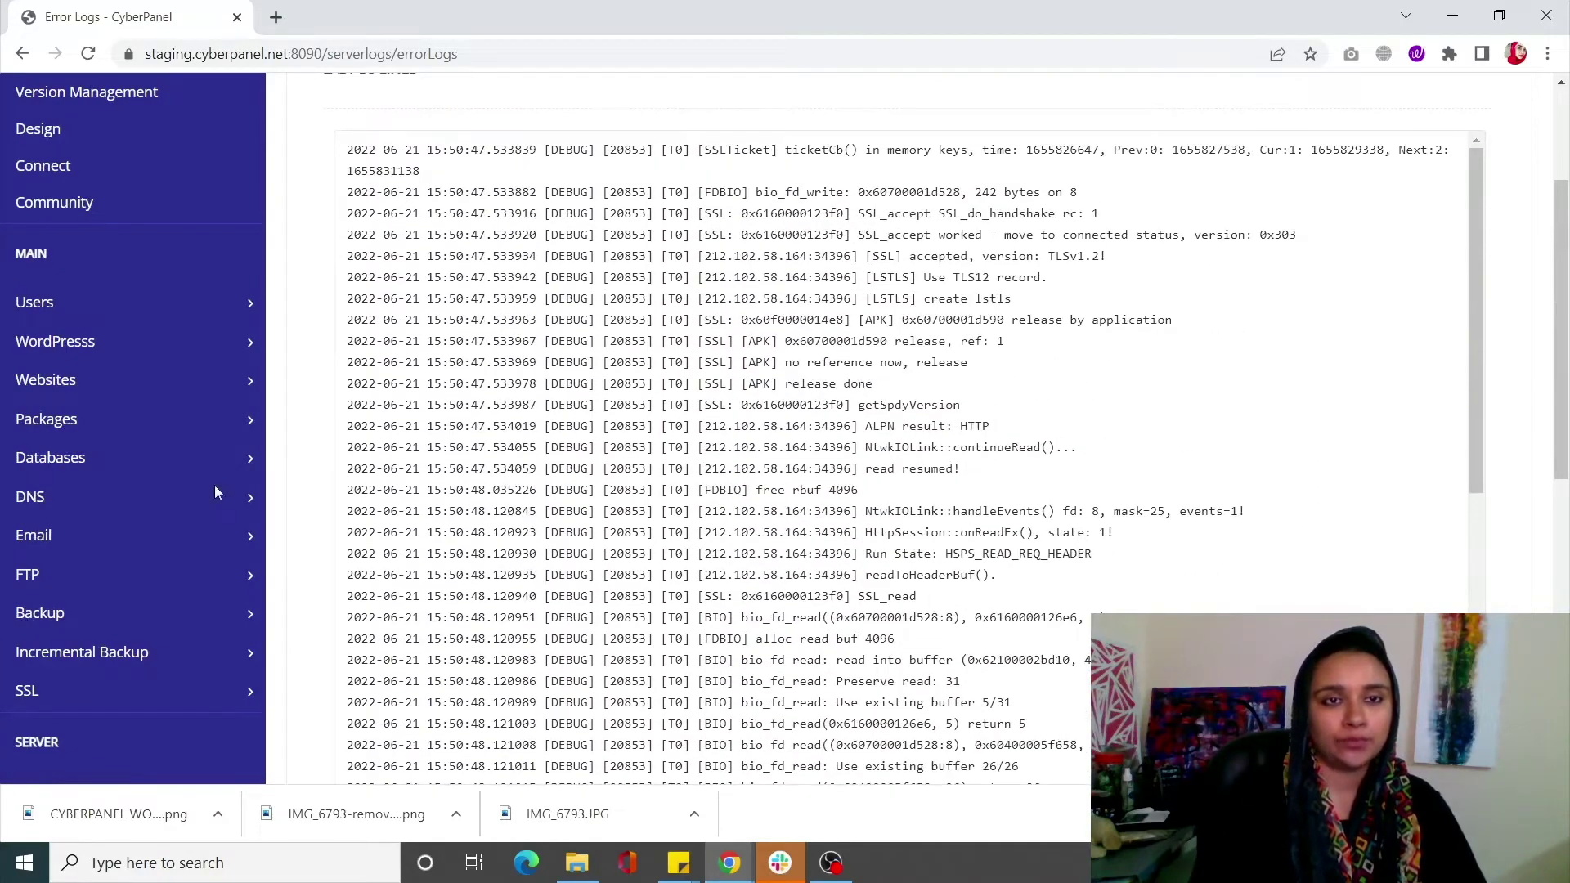
{"action": "scroll", "coordinate": [299, 491], "scroll_direction": "up", "scroll_amount": 2}
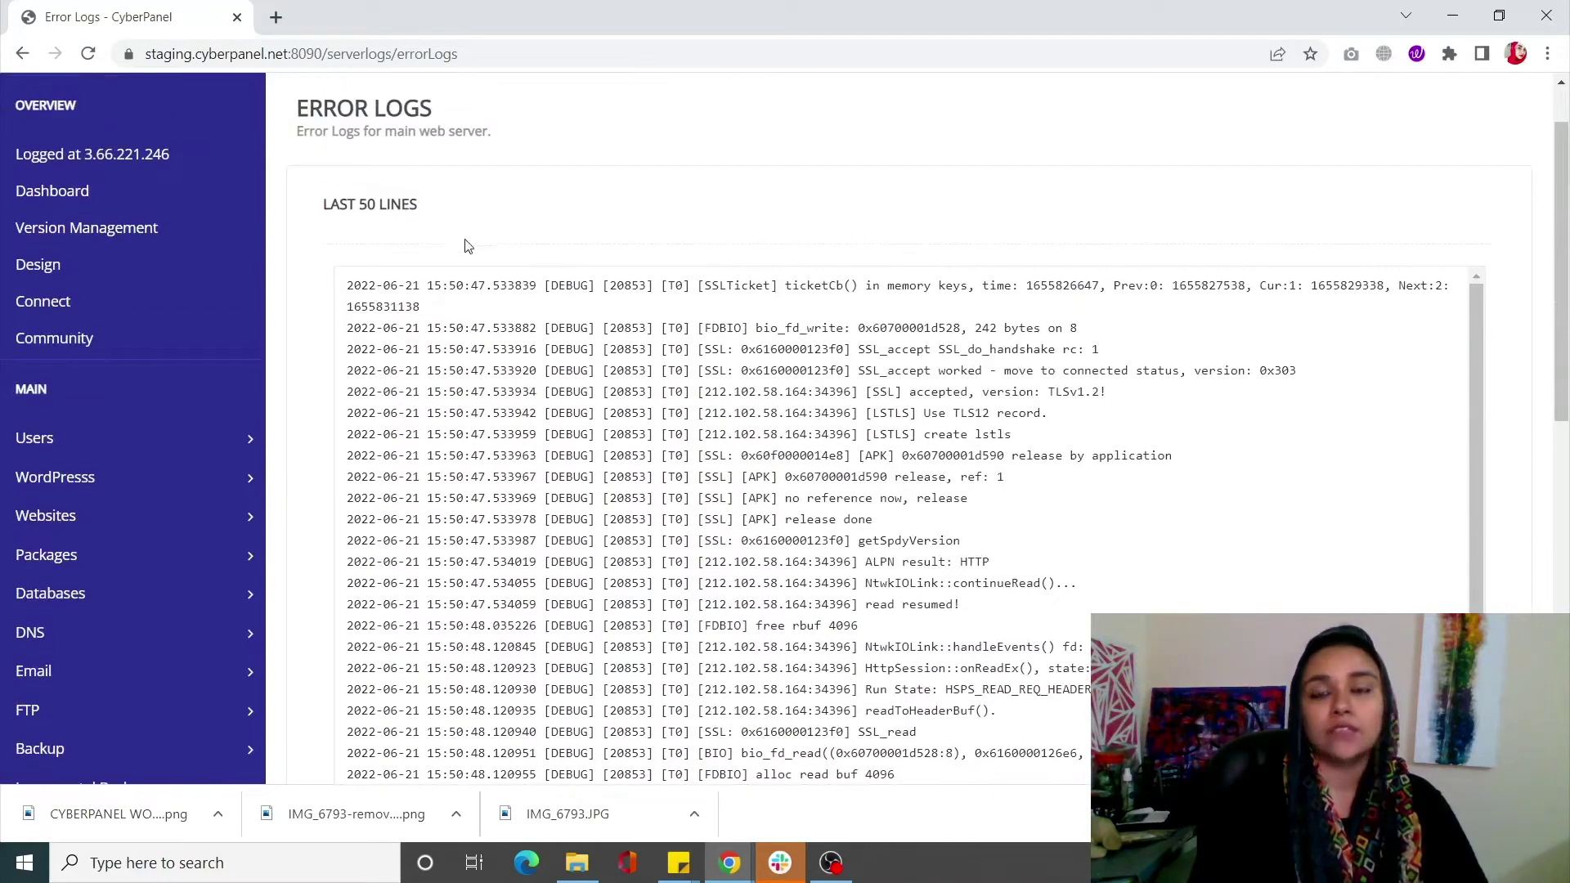
{"action": "scroll", "coordinate": [629, 663], "scroll_direction": "down", "scroll_amount": 6}
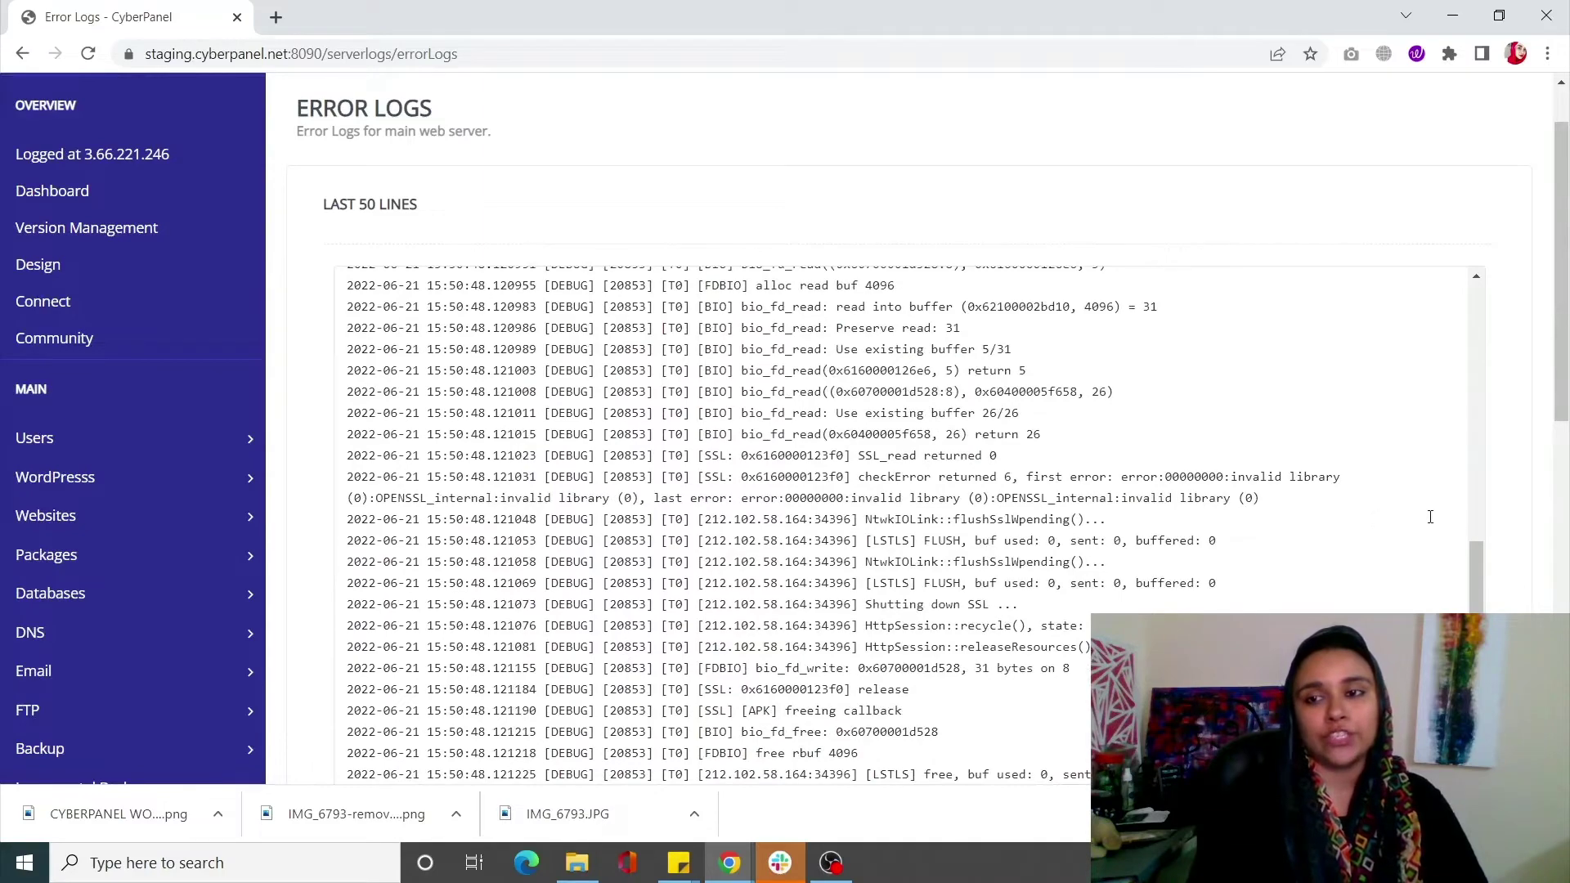
{"action": "scroll", "coordinate": [1520, 532], "scroll_direction": "down", "scroll_amount": 5}
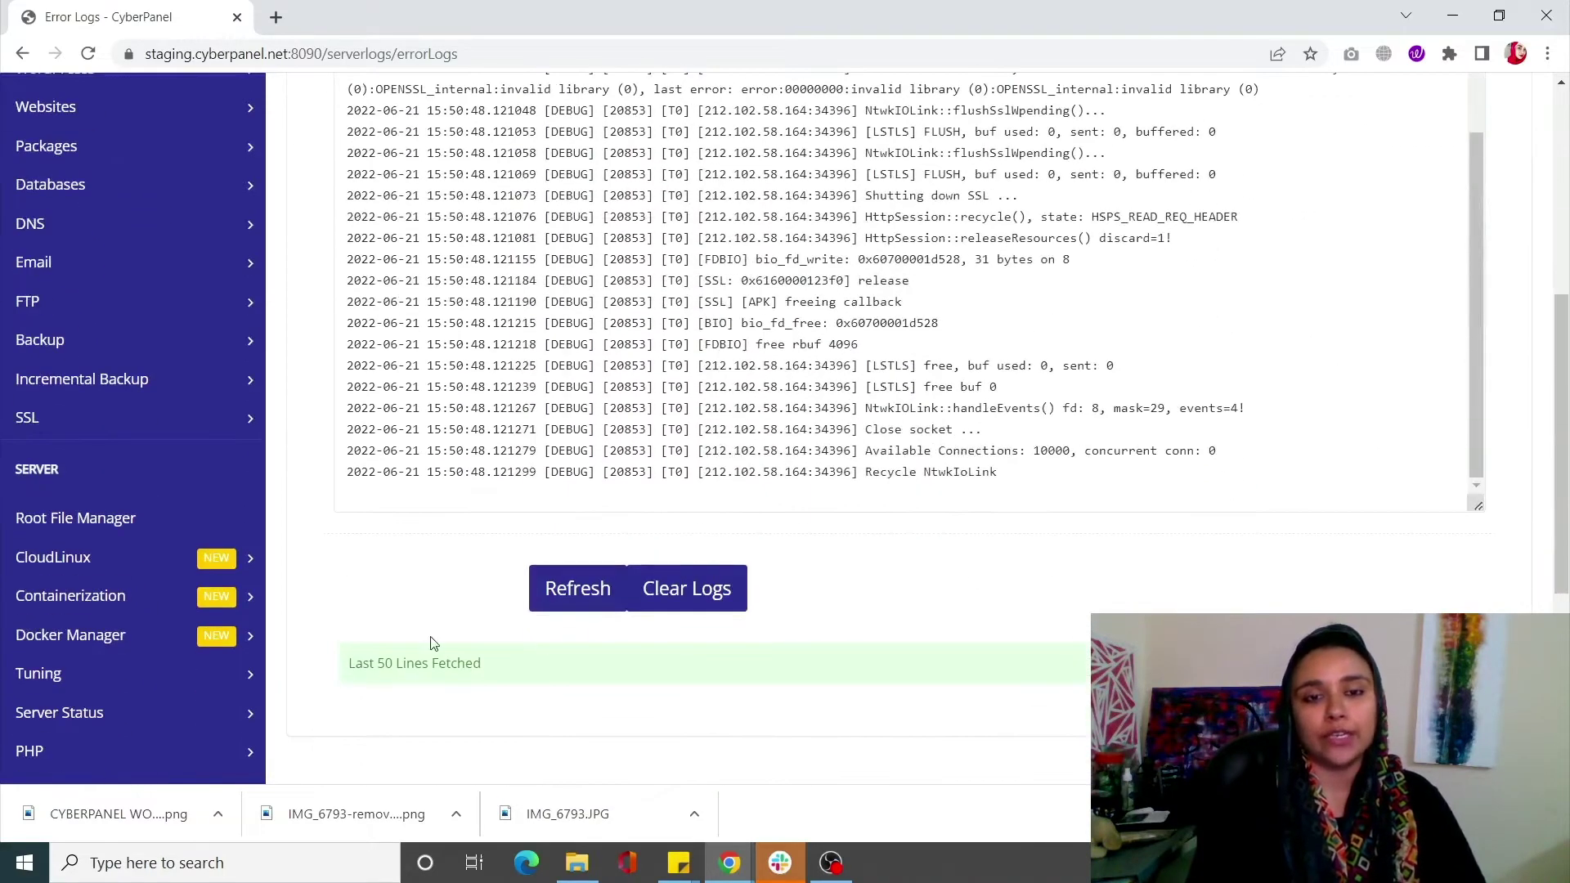
{"action": "scroll", "coordinate": [804, 742], "scroll_direction": "up", "scroll_amount": 3}
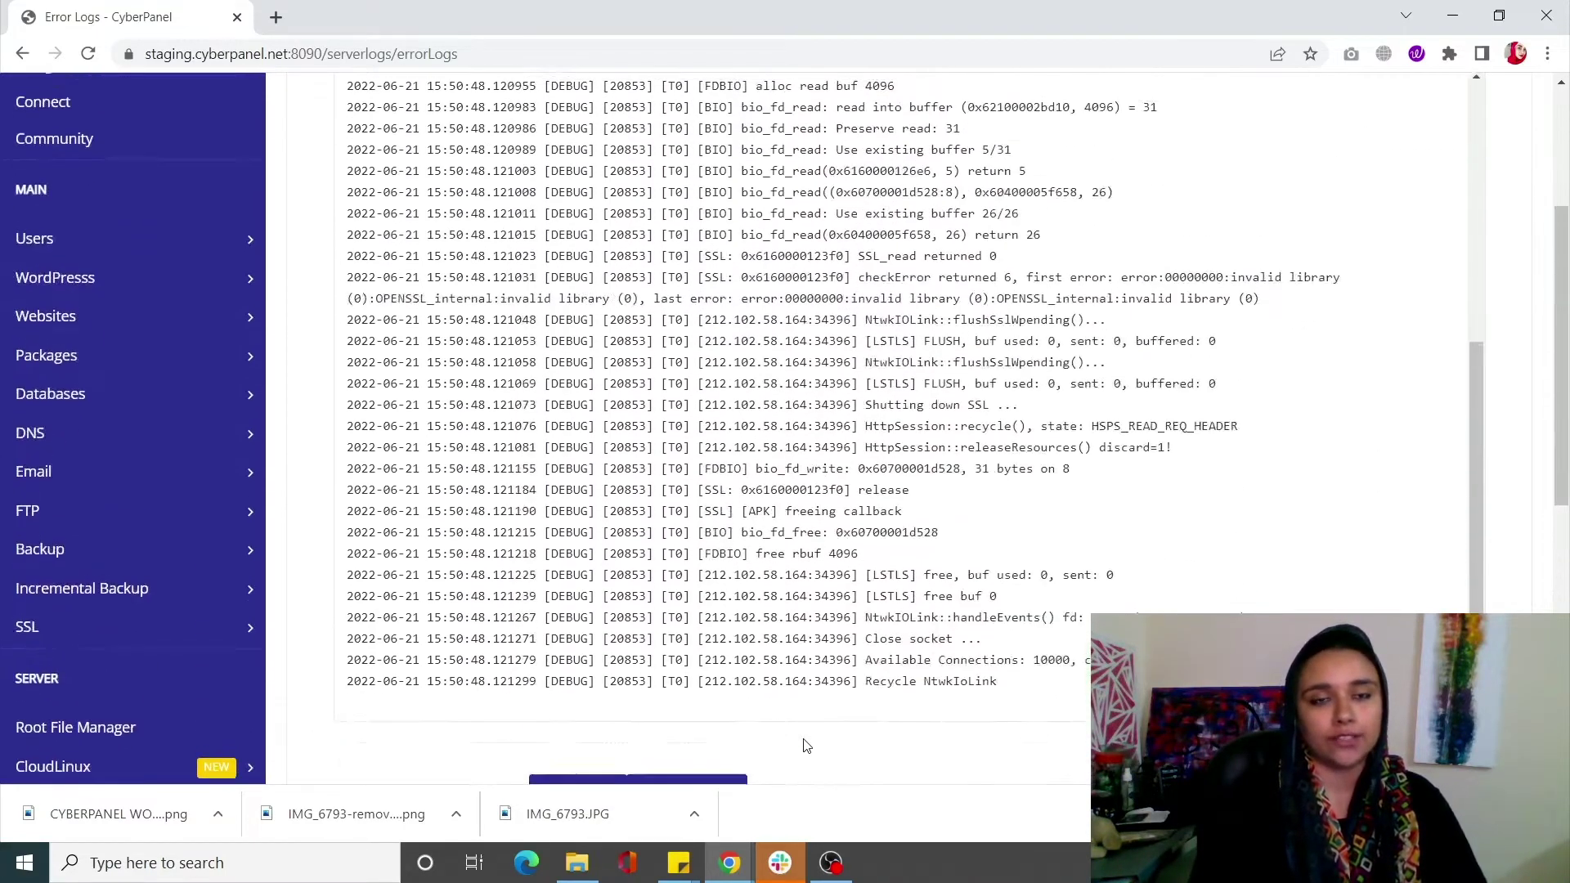
{"action": "scroll", "coordinate": [807, 745], "scroll_direction": "up", "scroll_amount": 3}
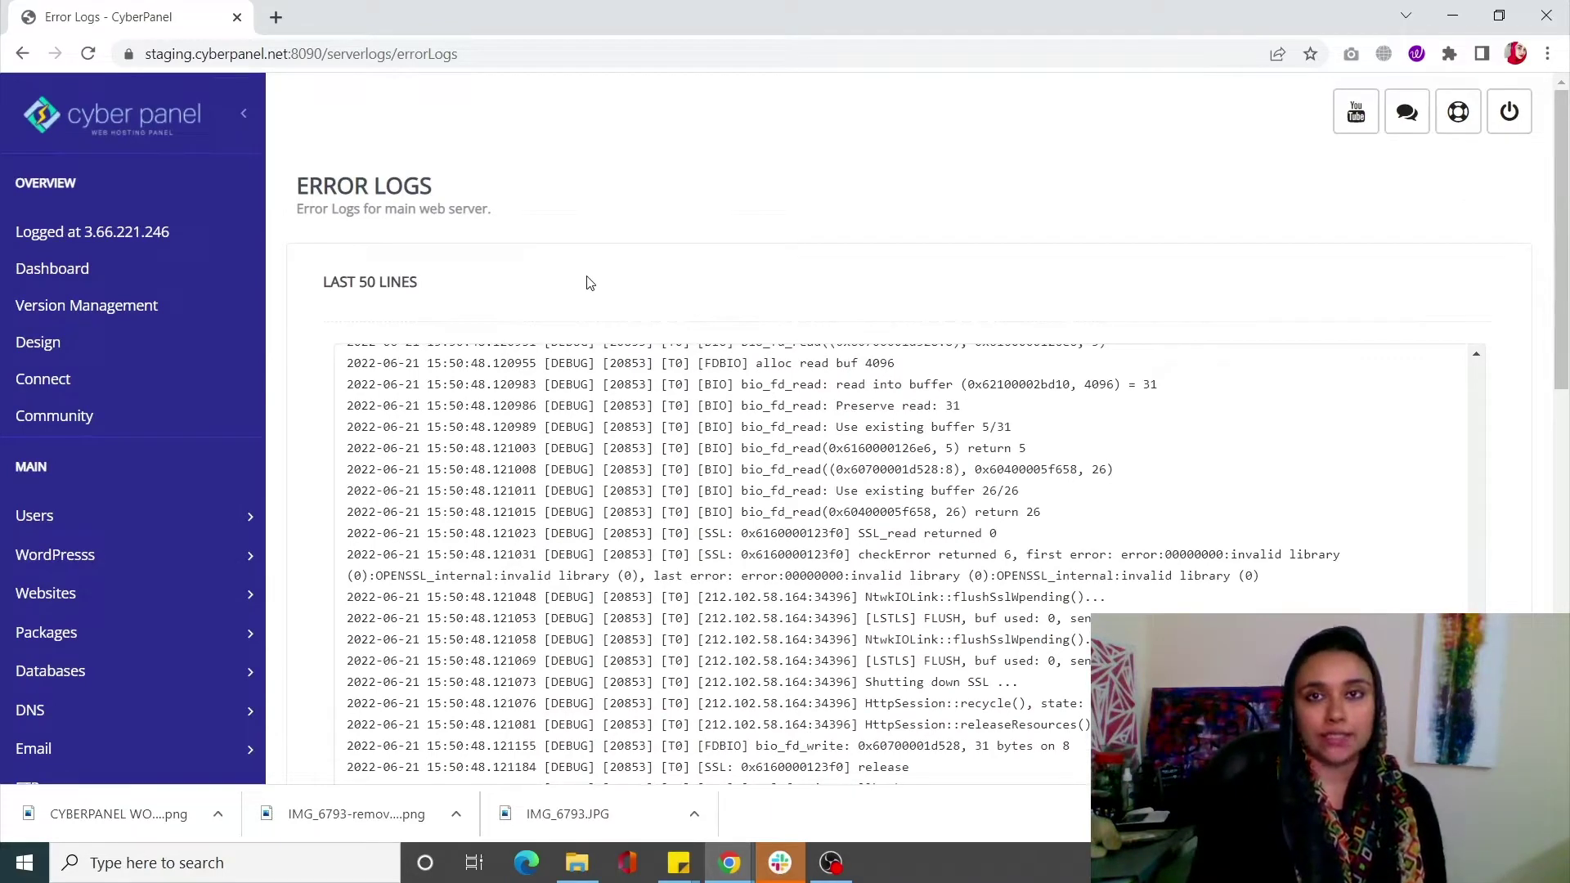
{"action": "left_click", "coordinate": [832, 850]}
{"action": "left_click", "coordinate": [1364, 350]}
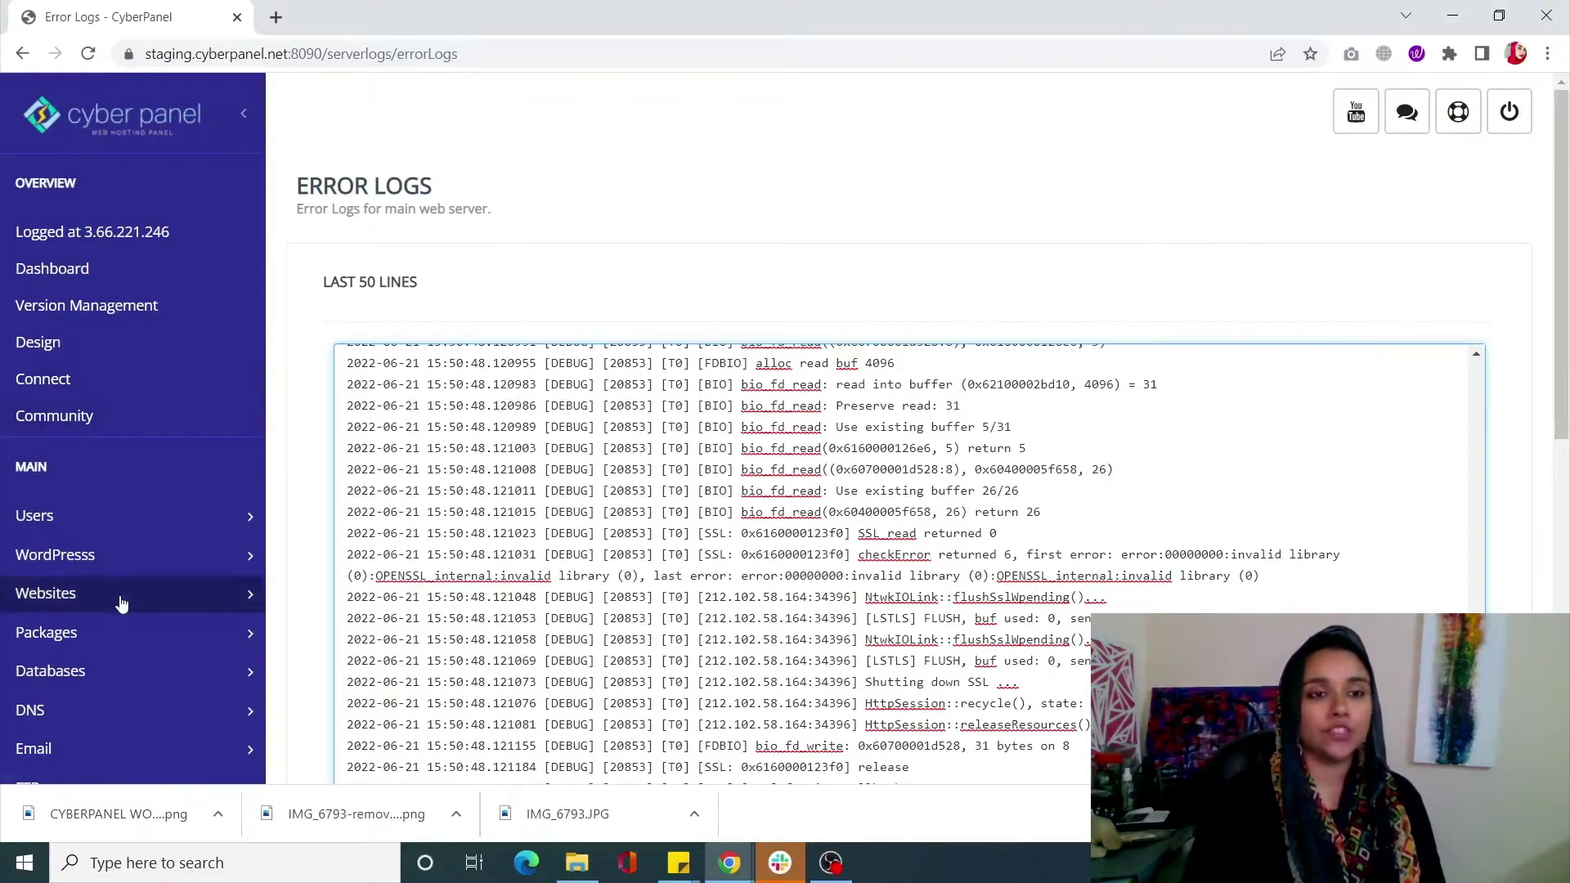
{"action": "left_click", "coordinate": [120, 554]}
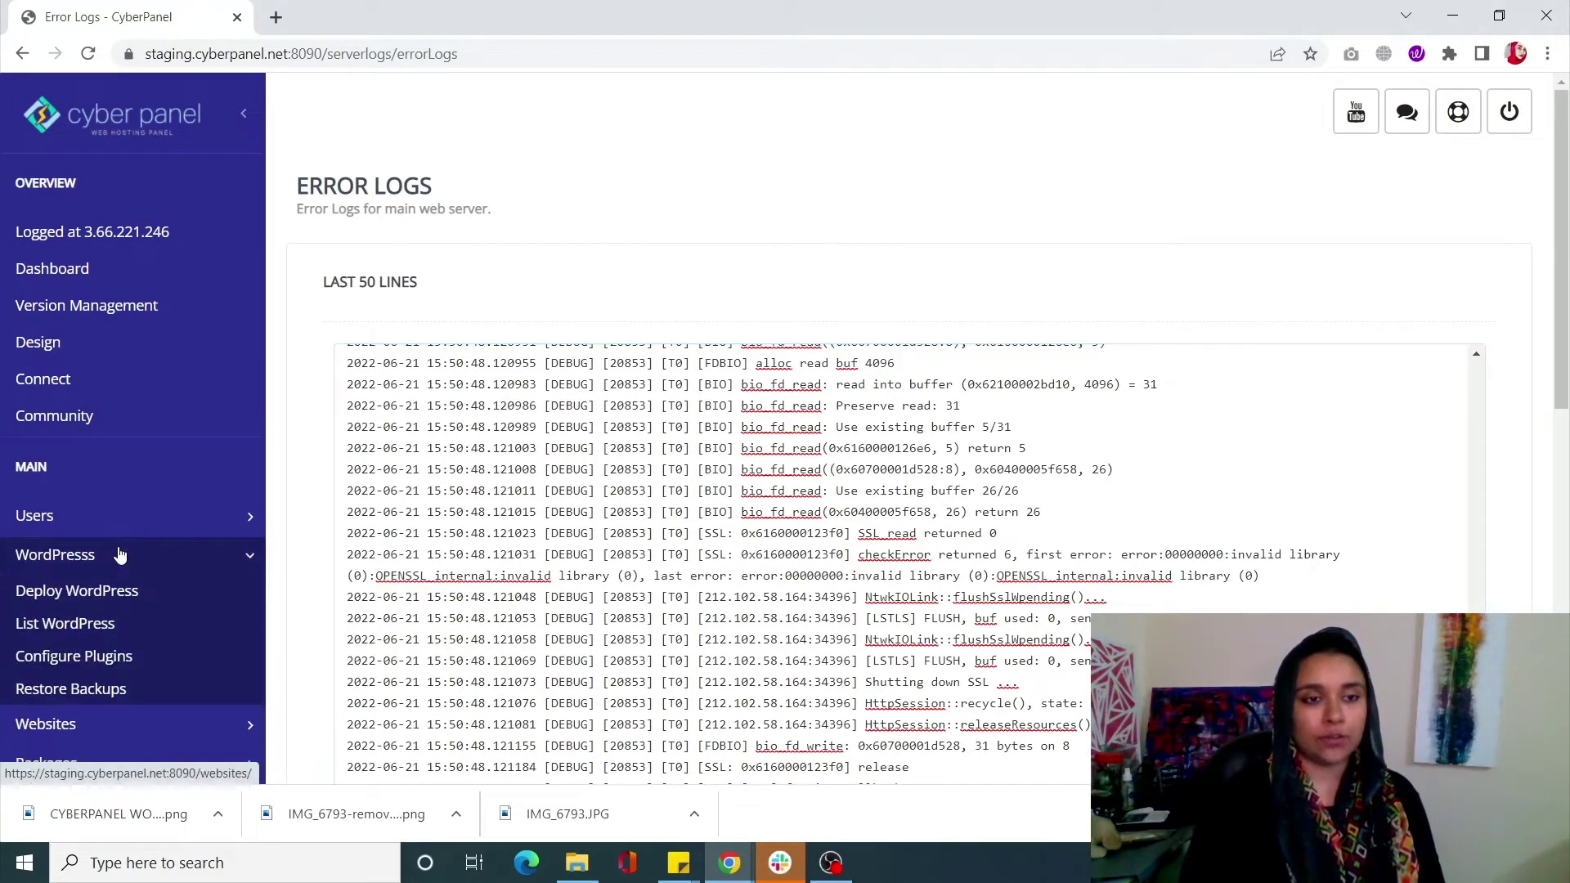
Open the STAGING site's manager via List WordPress and launch its File Manager in a new tab.
{"action": "left_click", "coordinate": [116, 624]}
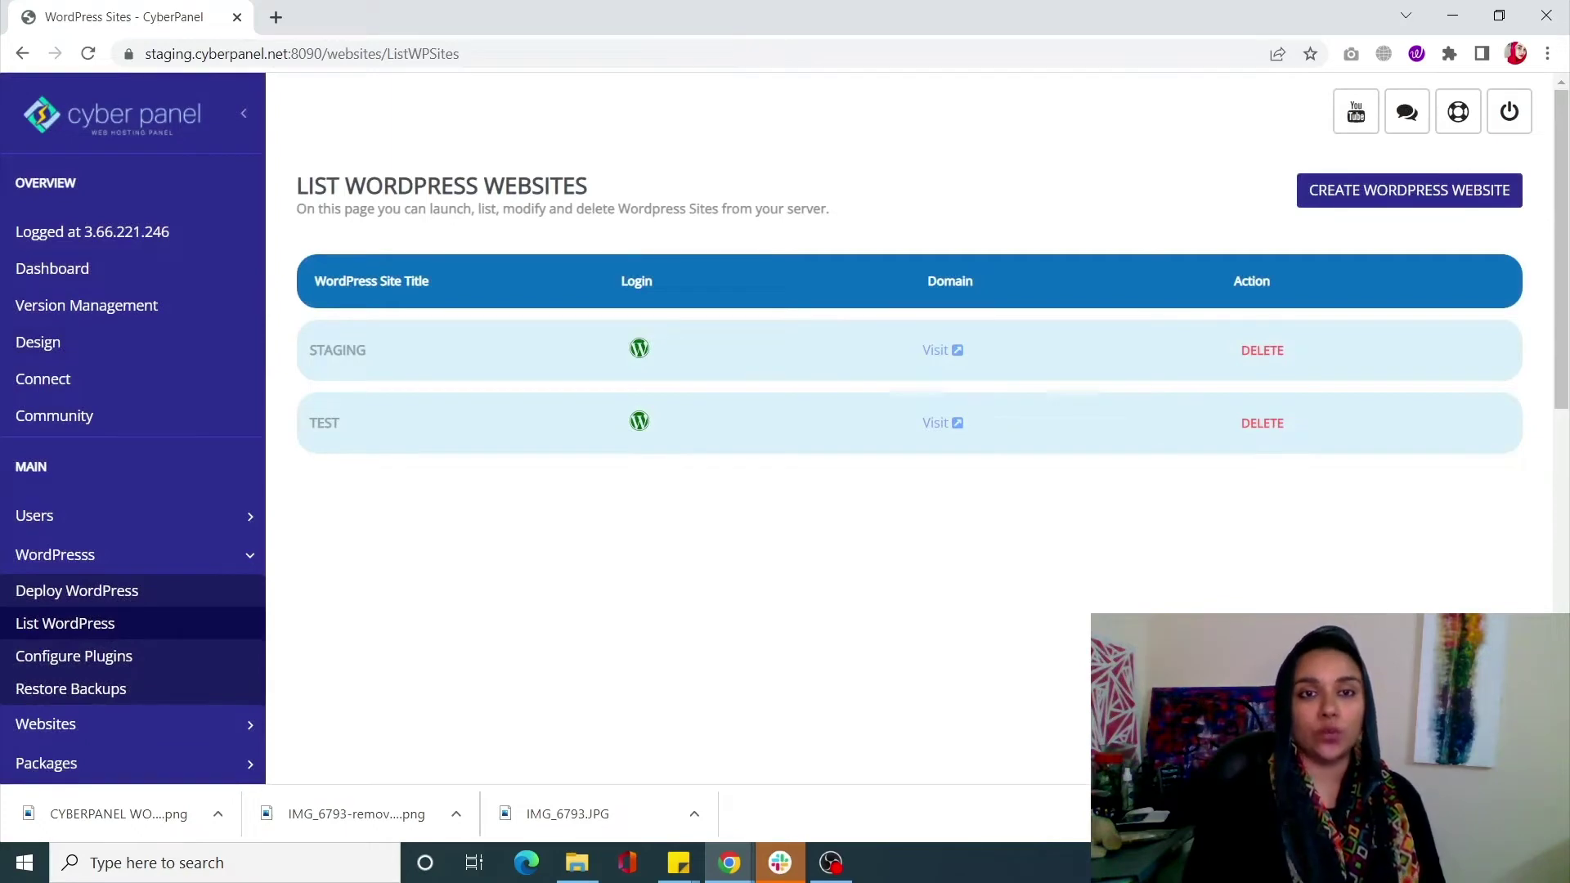
{"action": "left_click", "coordinate": [336, 350]}
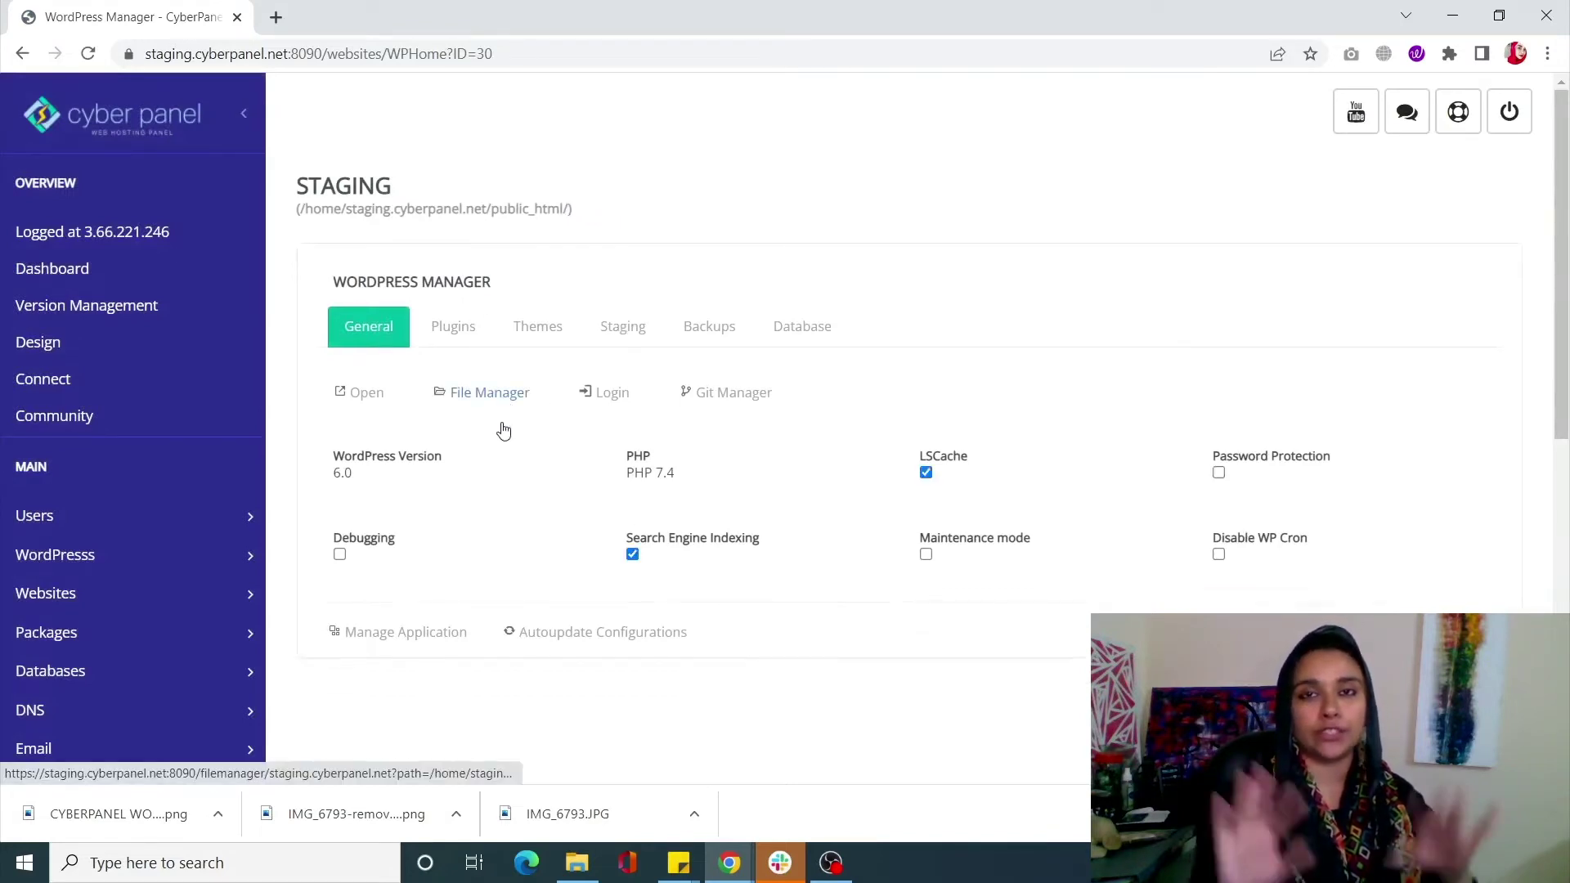
{"action": "left_click", "coordinate": [459, 406]}
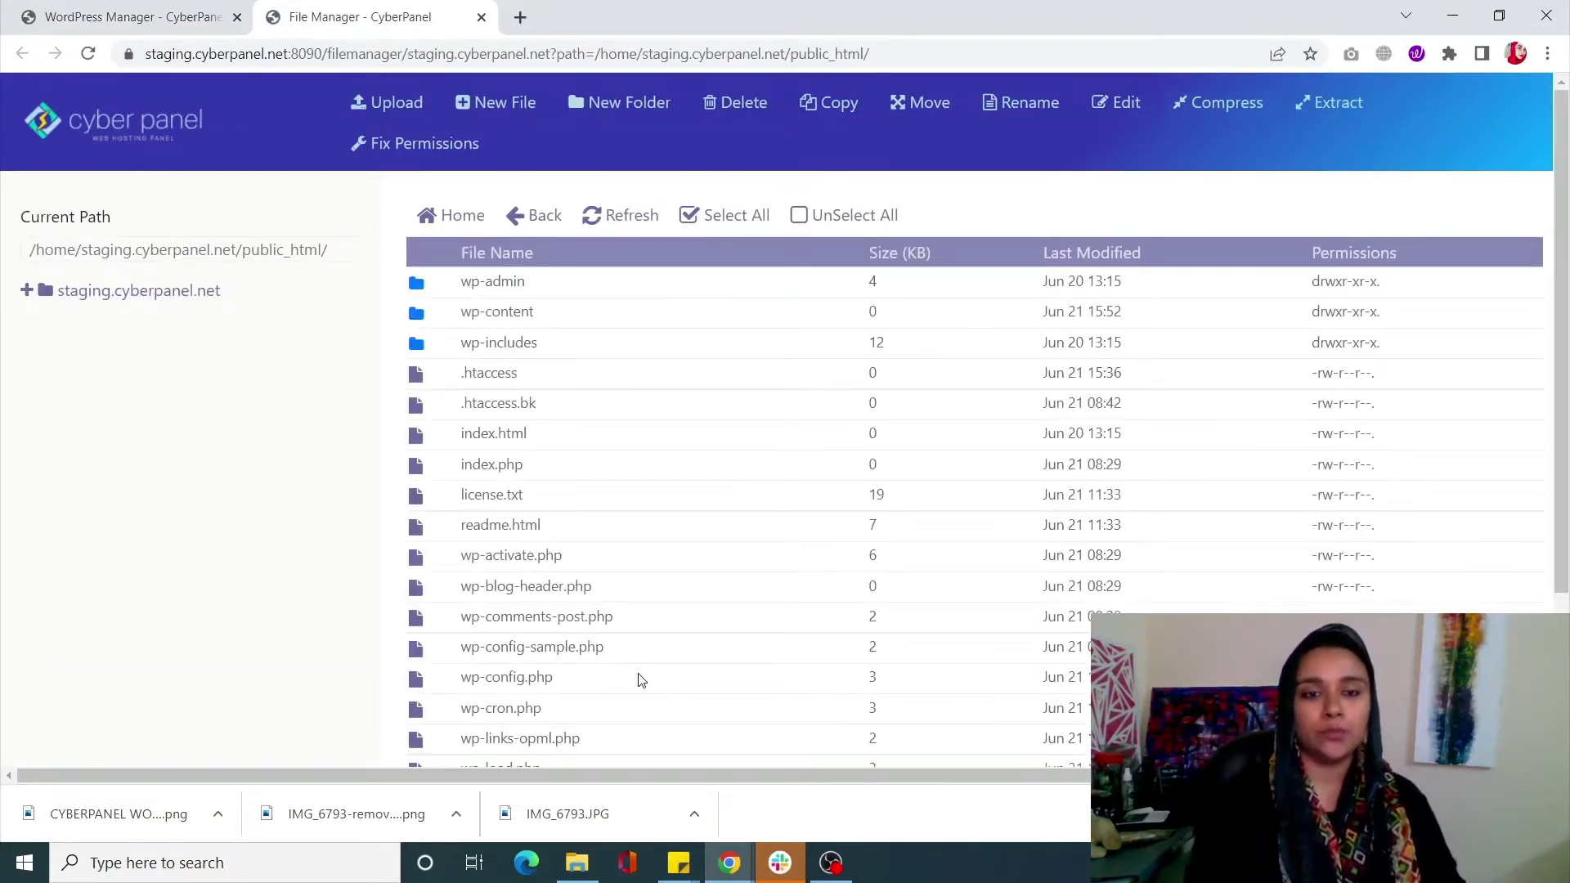
Open wp-config.php with Edit with CodeMirror from its File Manager context menu.
{"action": "left_click", "coordinate": [509, 687]}
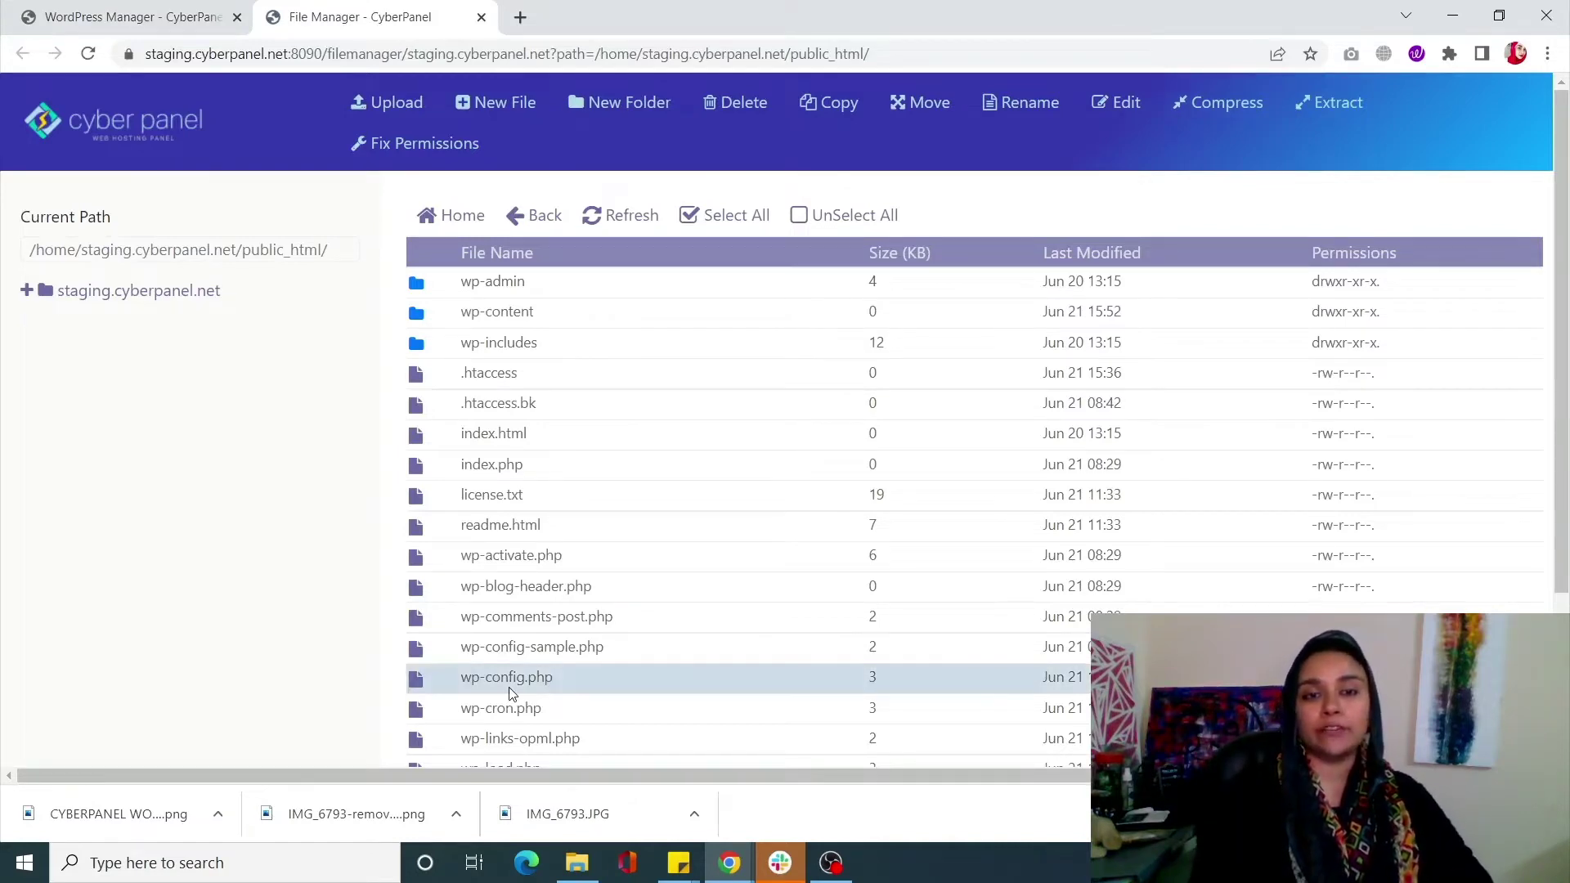
{"action": "right_click", "coordinate": [509, 694]}
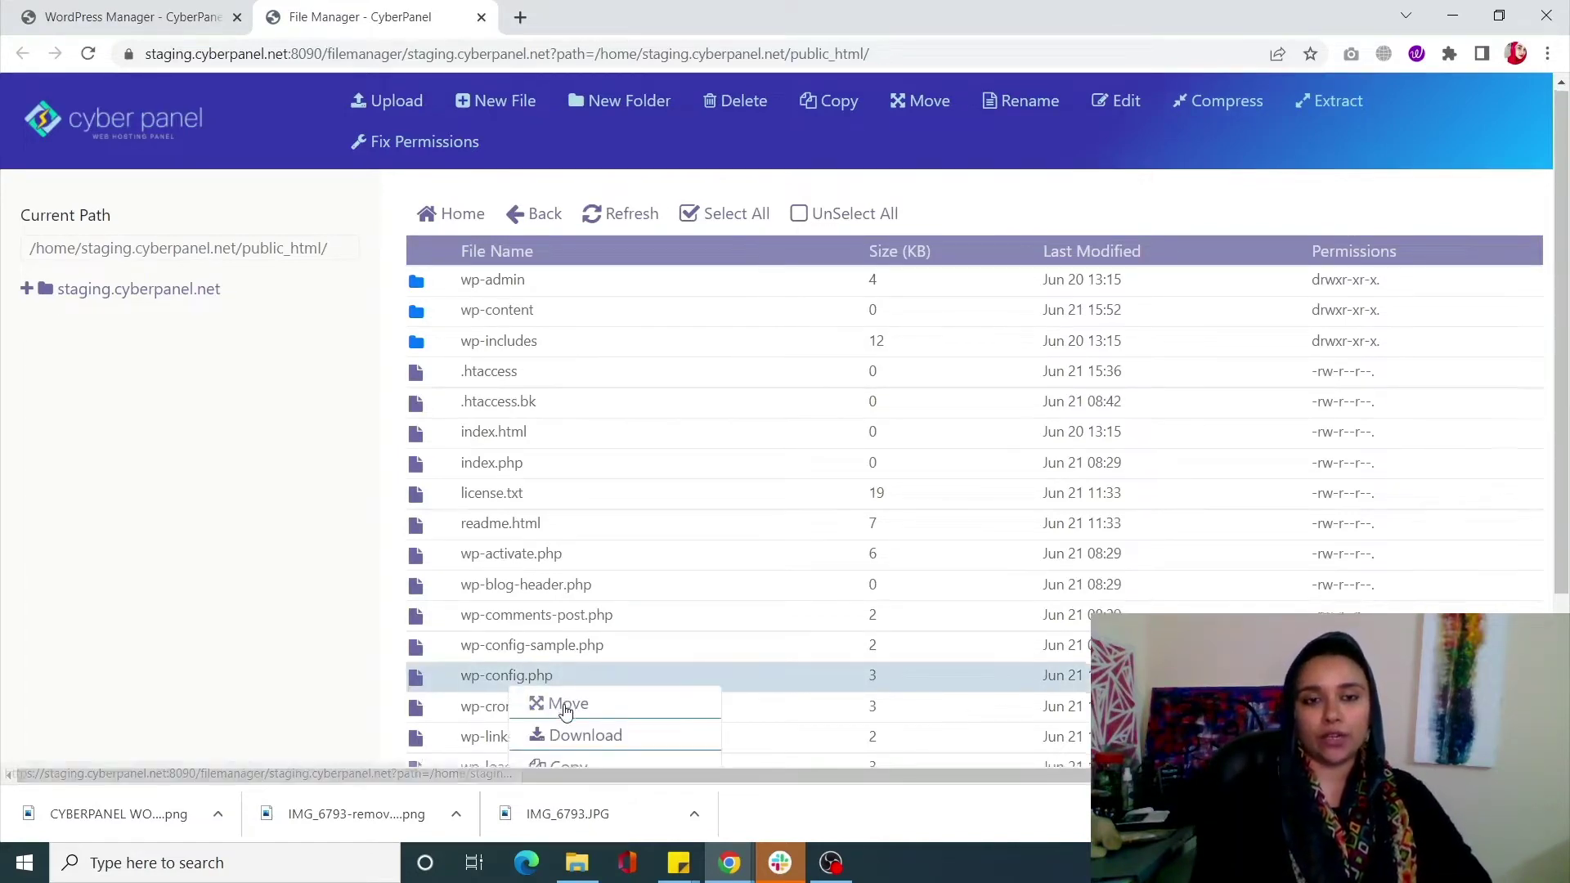
{"action": "scroll", "coordinate": [552, 711], "scroll_direction": "down", "scroll_amount": 3}
{"action": "left_click", "coordinate": [571, 742]}
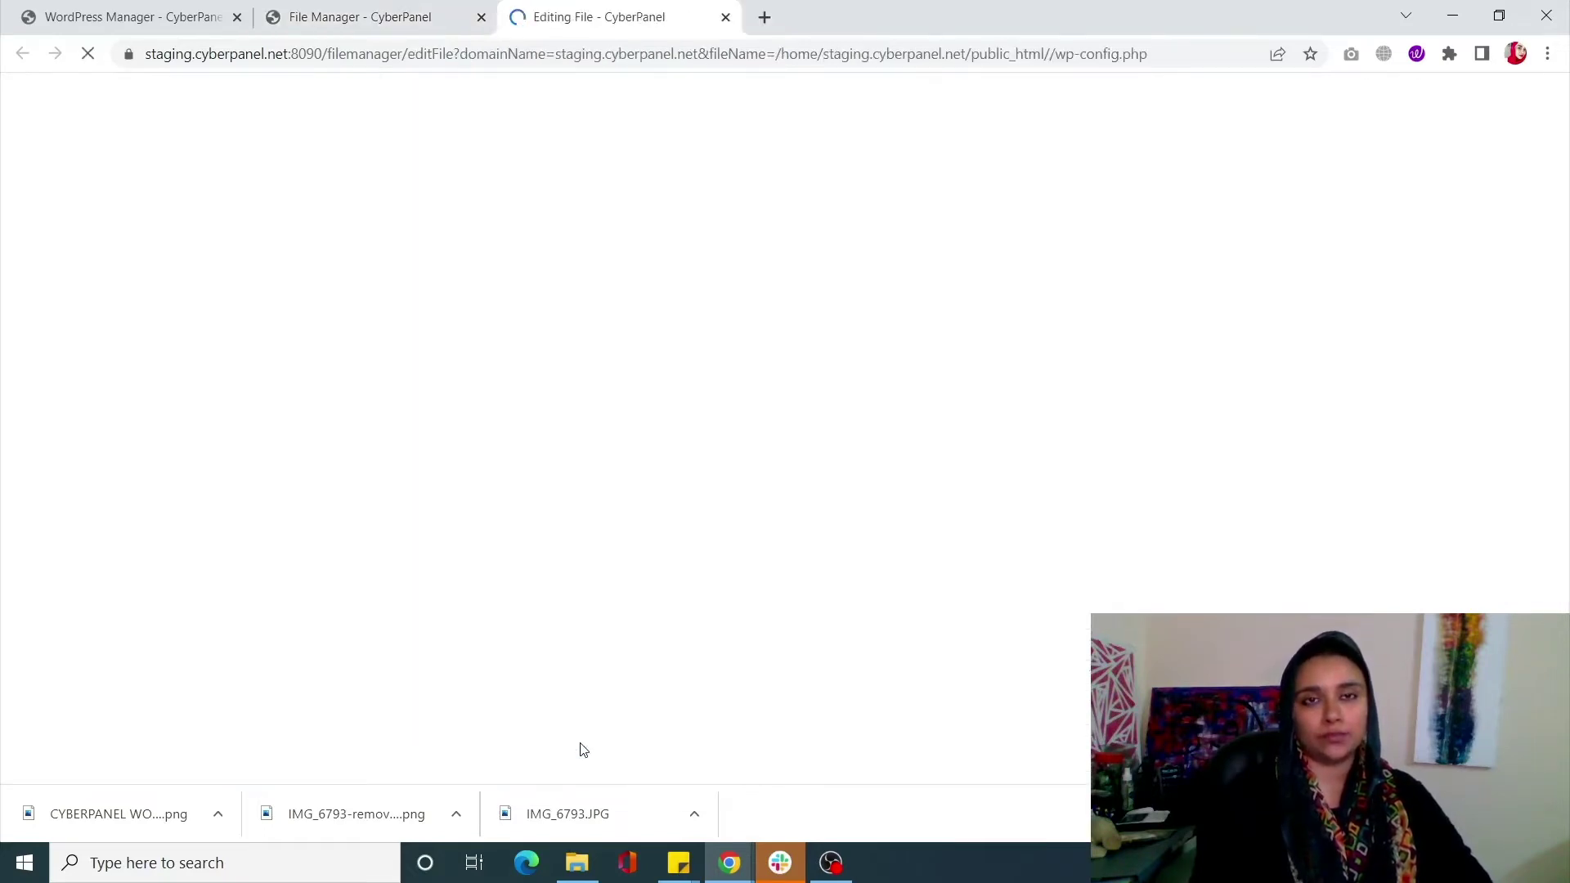
{"action": "scroll", "coordinate": [452, 697], "scroll_direction": "down", "scroll_amount": 4}
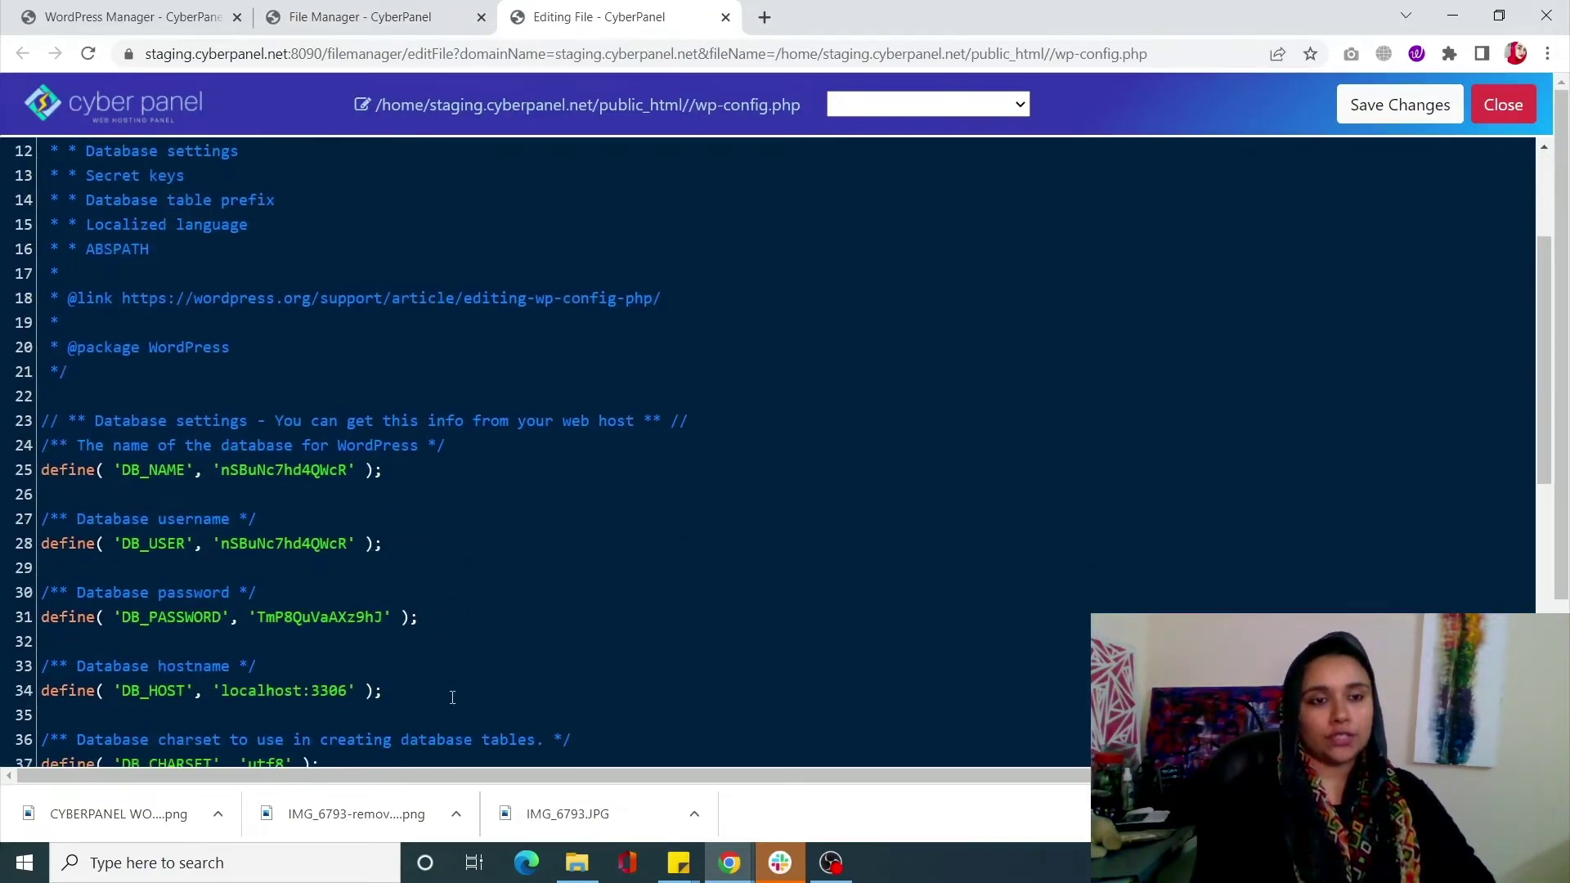
{"action": "scroll", "coordinate": [452, 697], "scroll_direction": "down", "scroll_amount": 3}
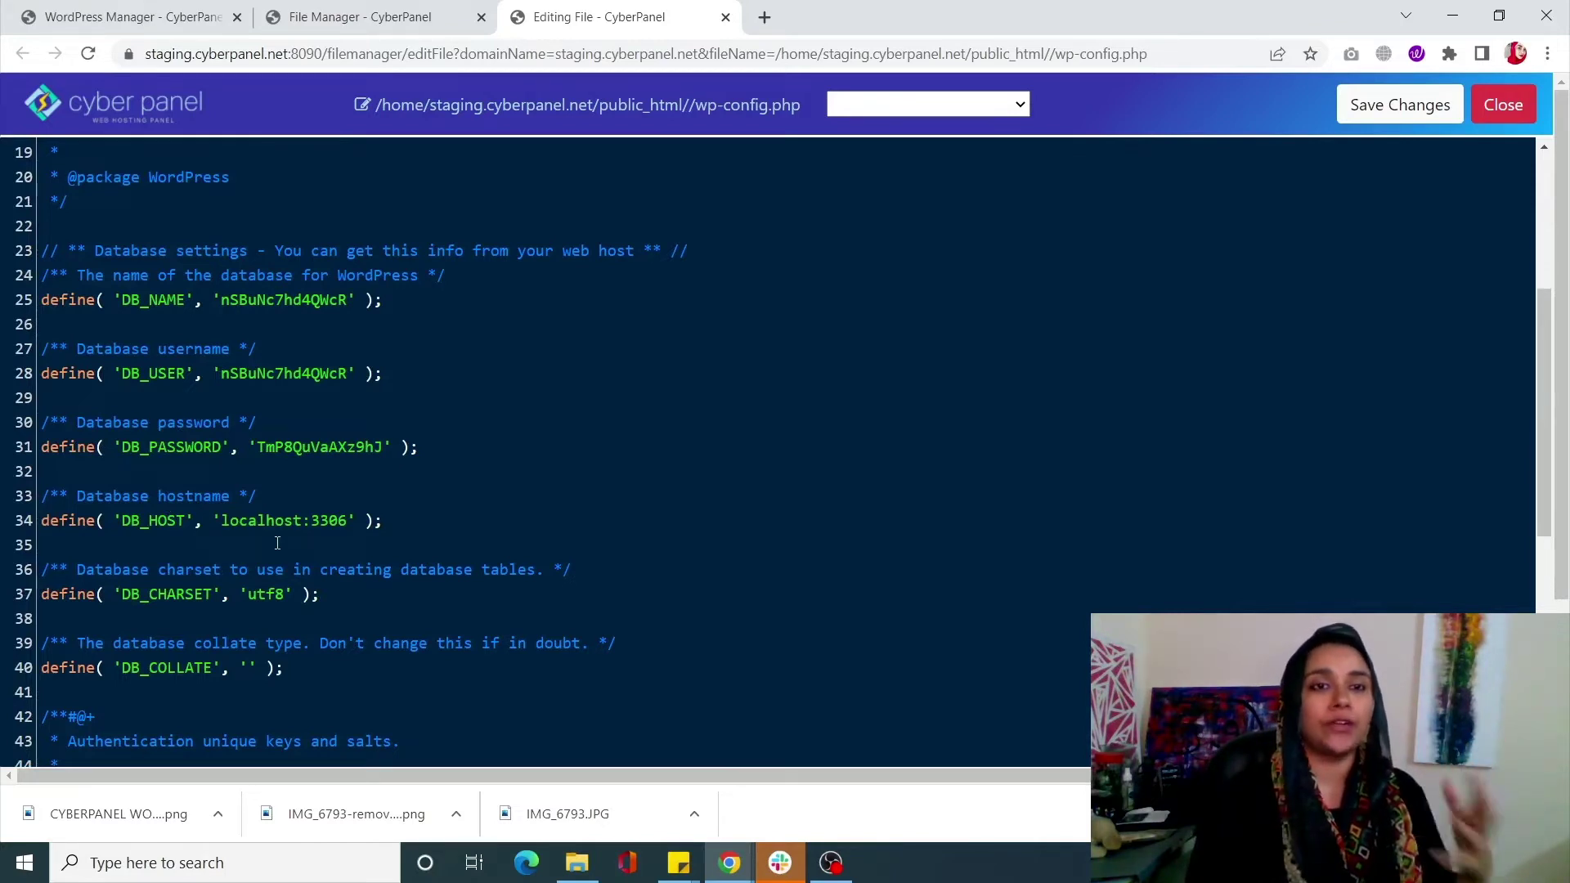
Check the DB_NAME and DB_PASSWORD values in the database settings.
{"action": "double_click", "coordinate": [256, 300]}
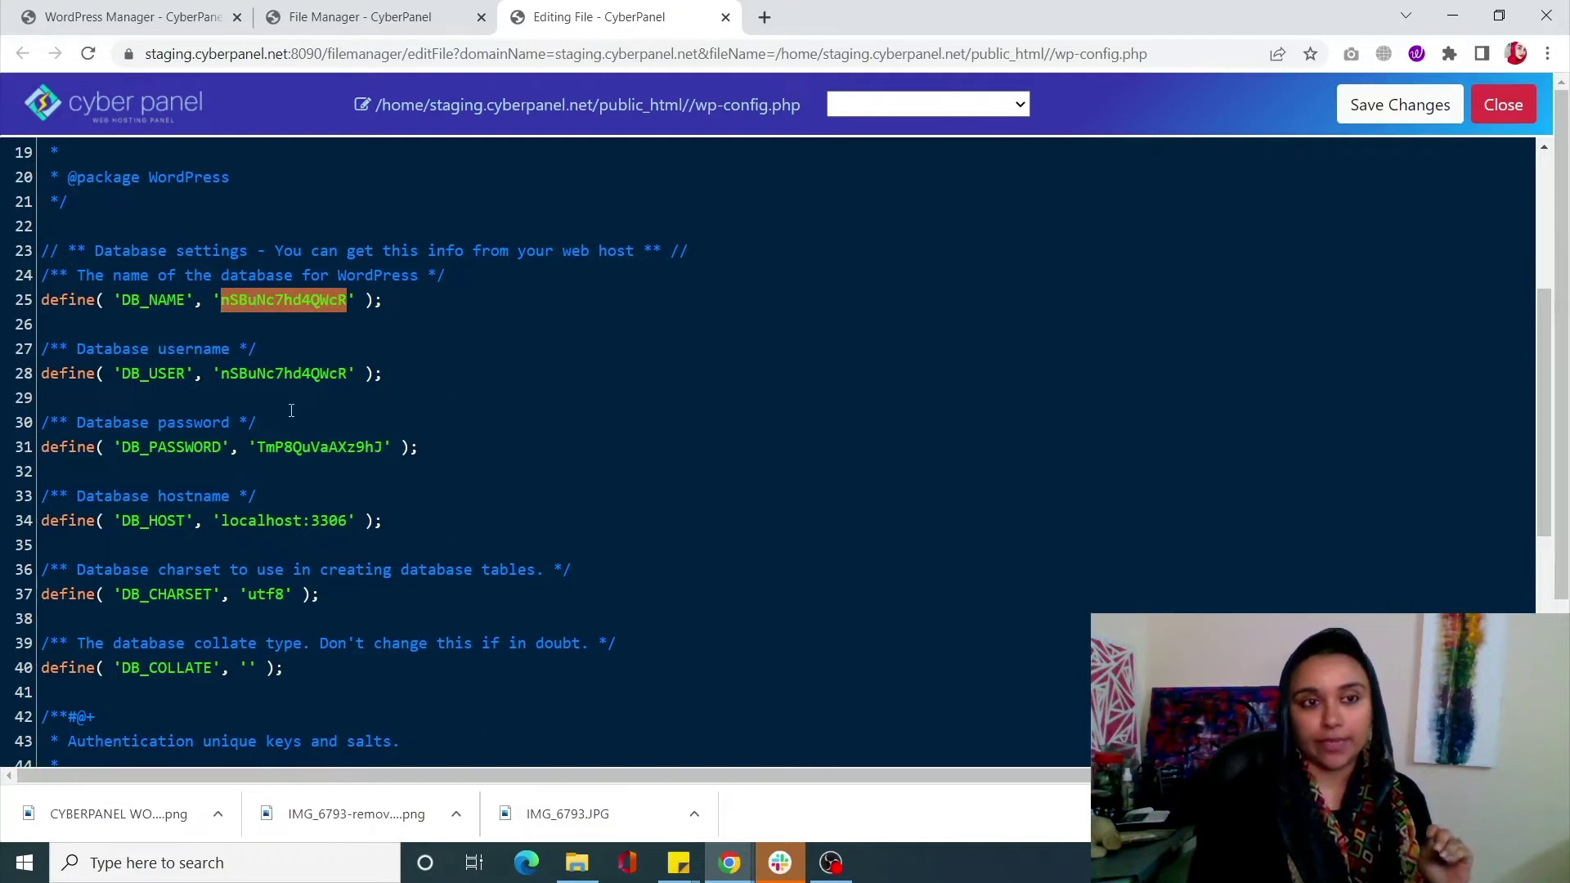
{"action": "double_click", "coordinate": [299, 448]}
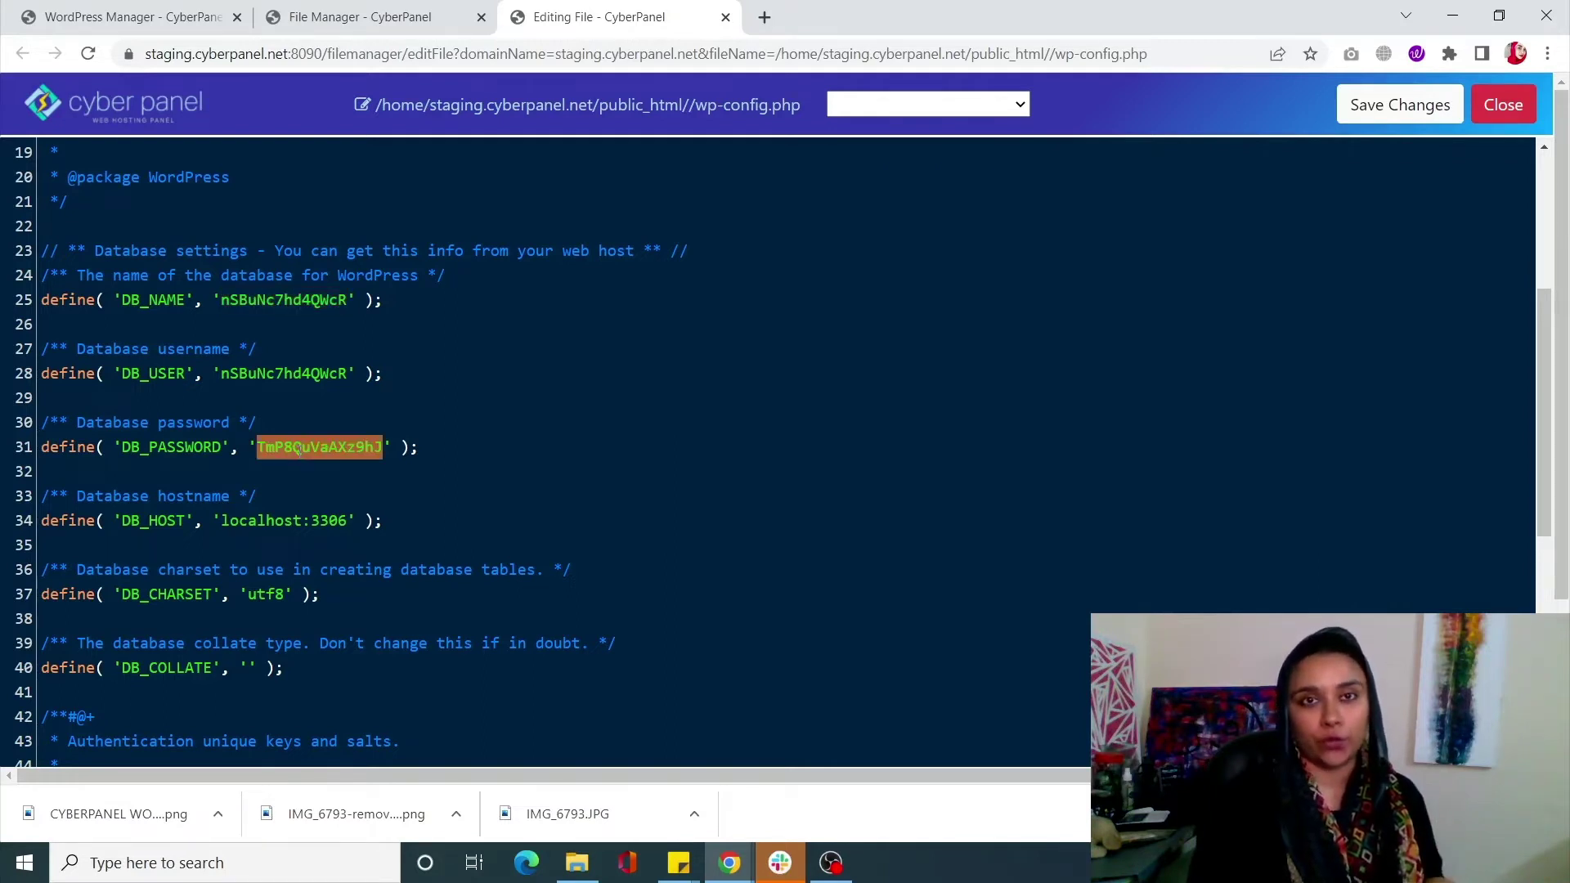
{"action": "left_click", "coordinate": [547, 564]}
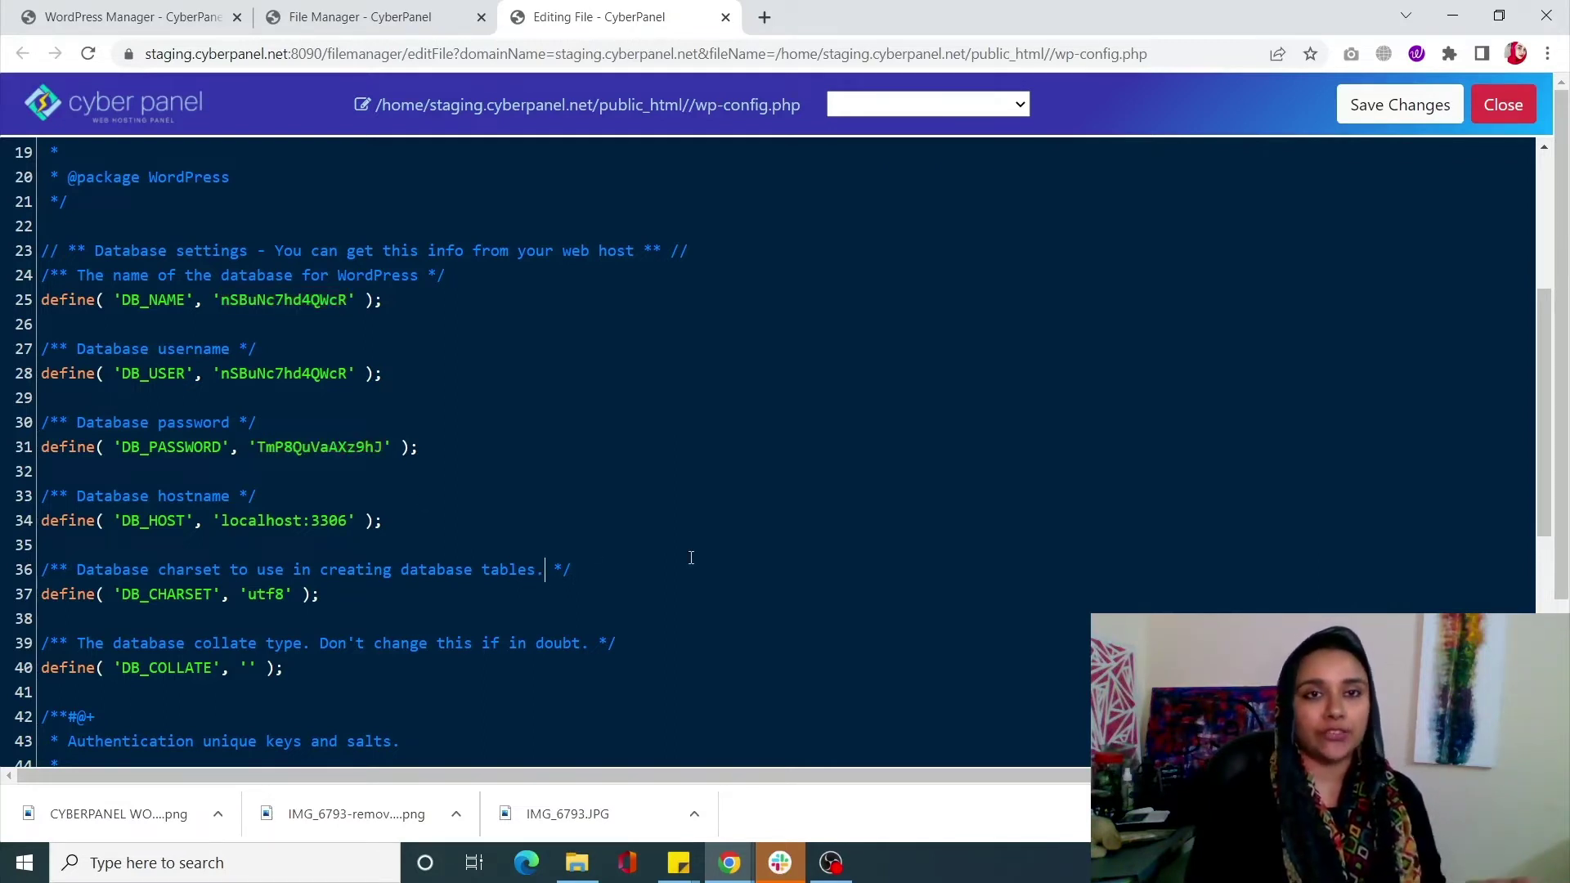
{"action": "scroll", "coordinate": [690, 552], "scroll_direction": "up", "scroll_amount": 3}
{"action": "scroll", "coordinate": [687, 555], "scroll_direction": "down", "scroll_amount": 2}
{"action": "scroll", "coordinate": [685, 560], "scroll_direction": "down", "scroll_amount": 1}
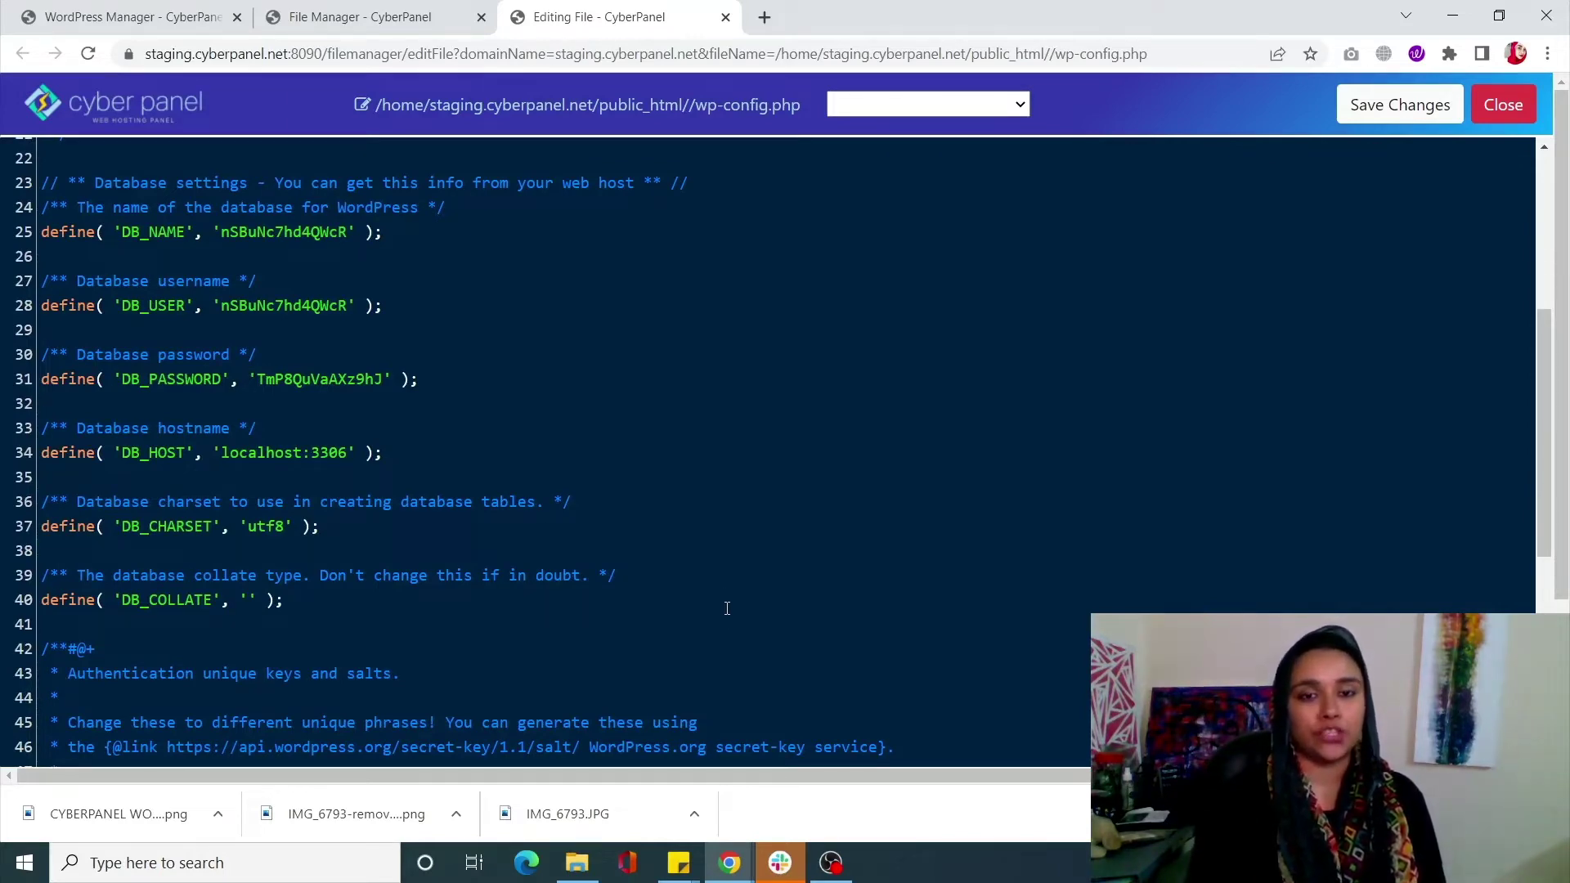
{"action": "left_click", "coordinate": [828, 863]}
{"action": "left_click", "coordinate": [1381, 500]}
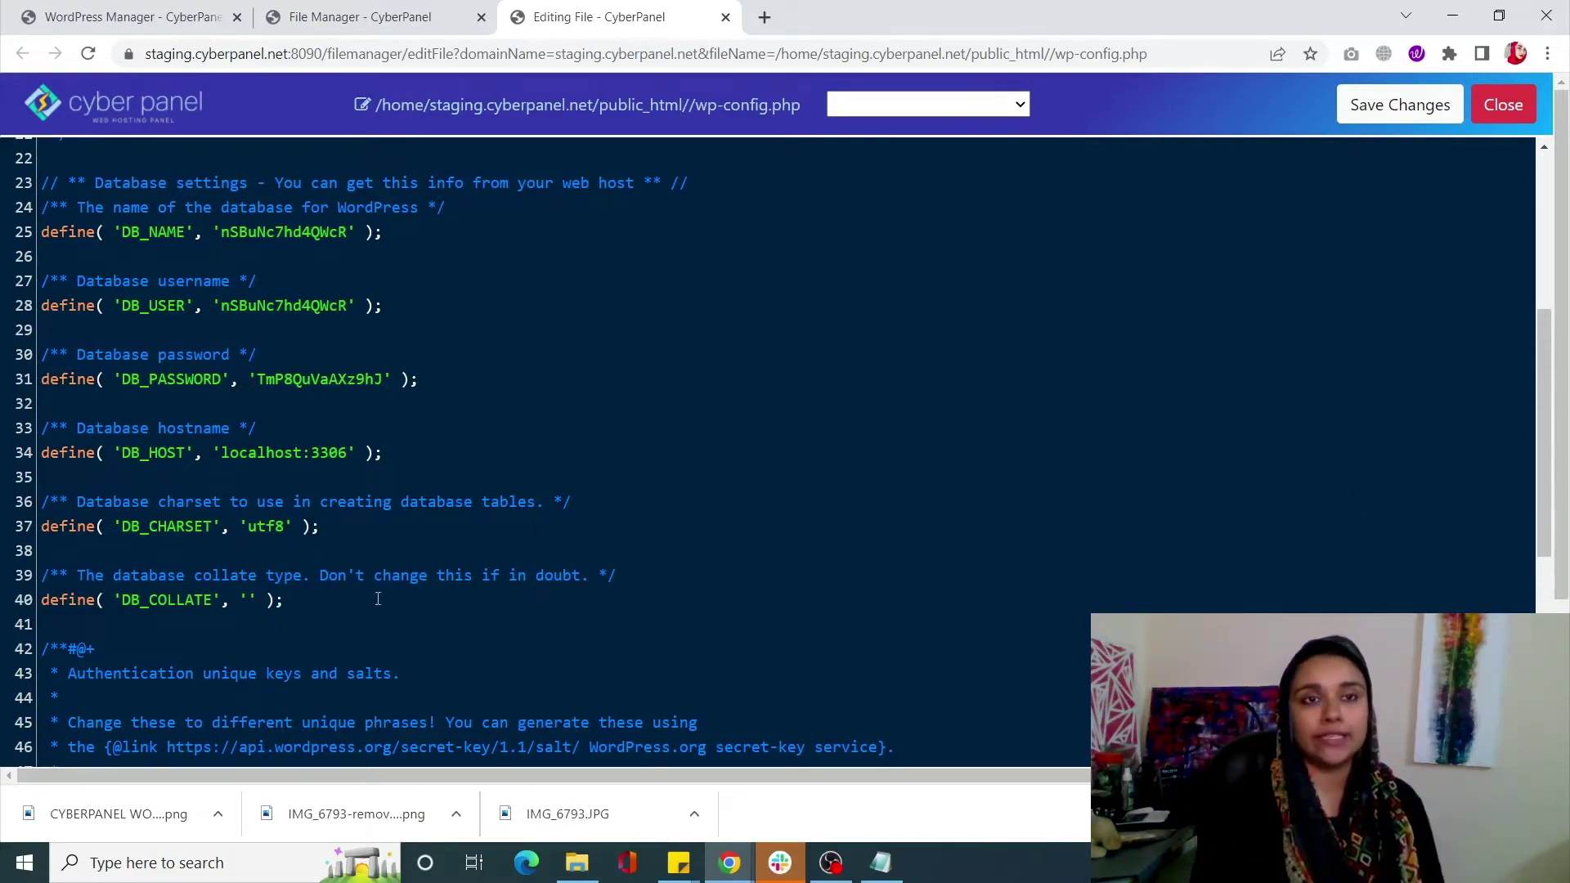
Insert blank lines above the stop-editing comment in wp-config.php.
{"action": "scroll", "coordinate": [851, 539], "scroll_direction": "down", "scroll_amount": 11}
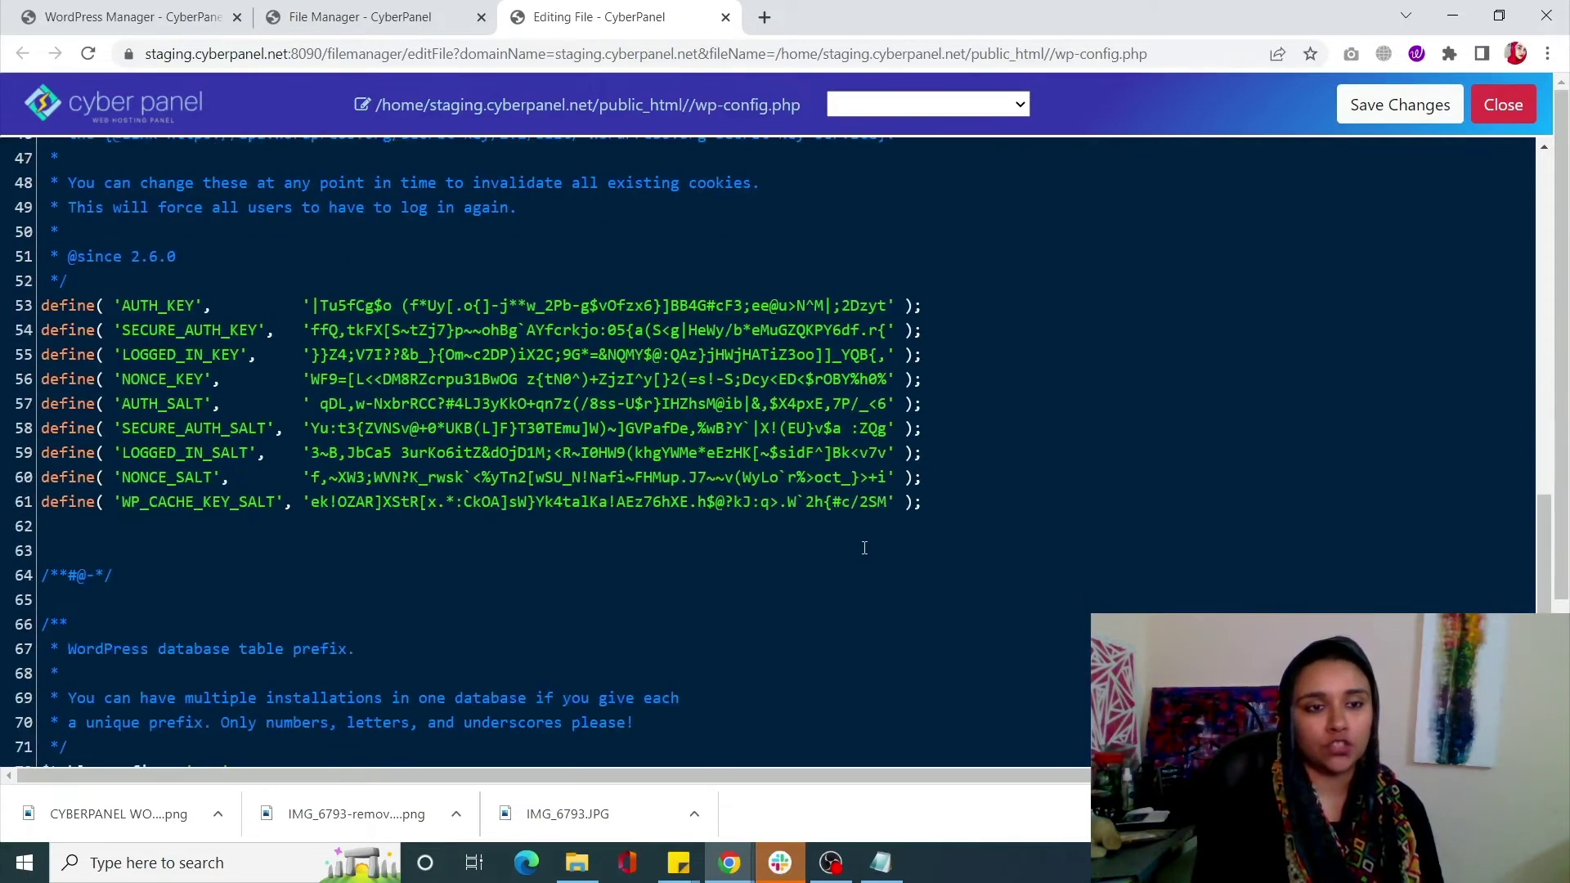
{"action": "scroll", "coordinate": [864, 547], "scroll_direction": "down", "scroll_amount": 4}
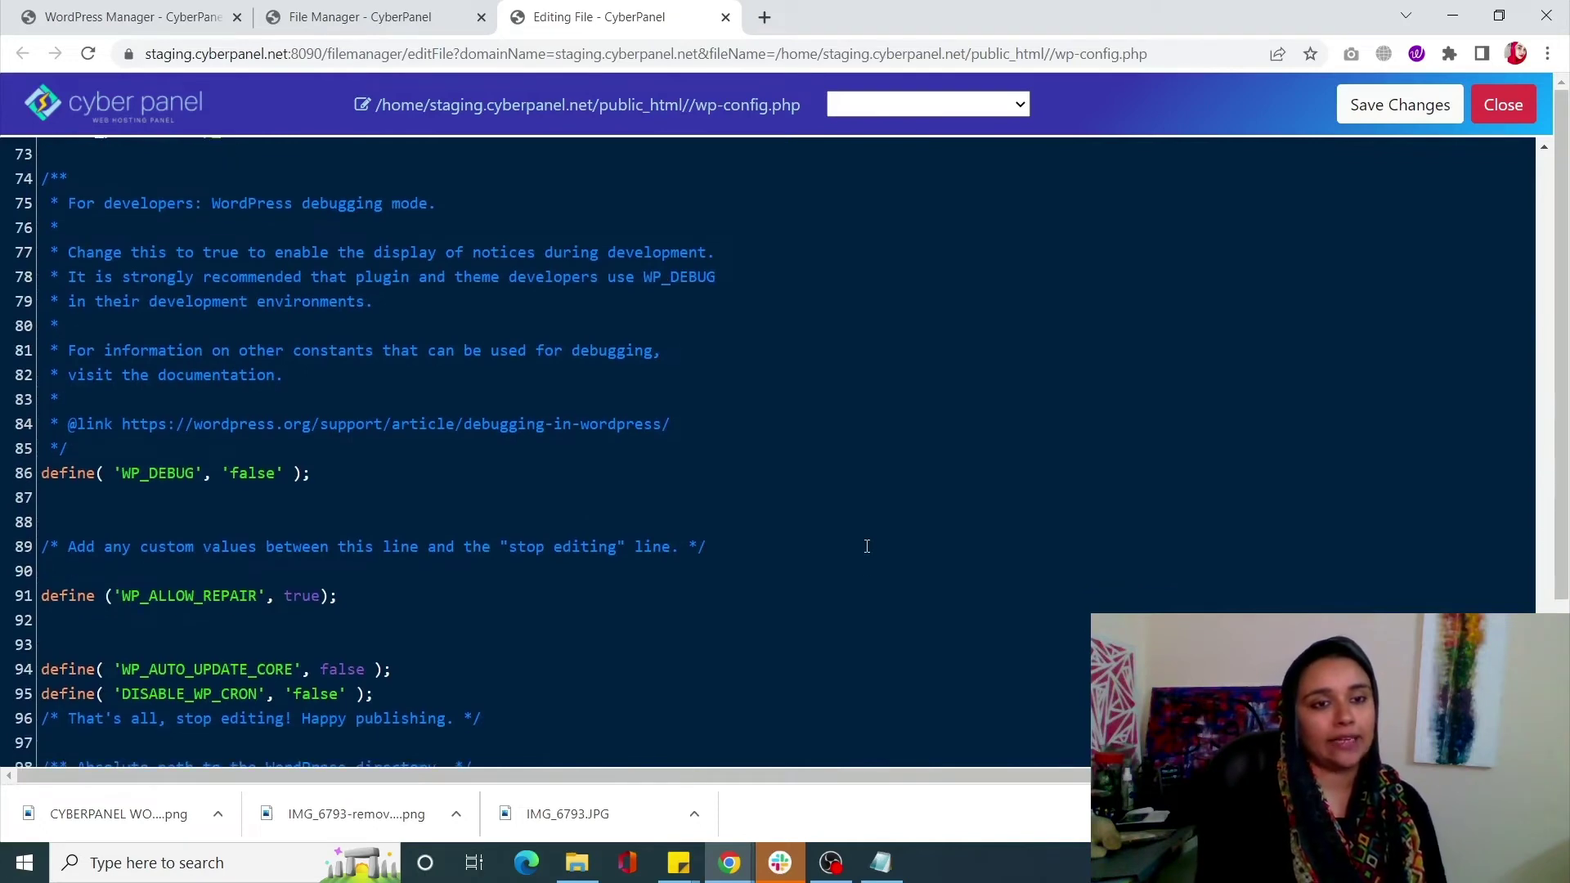
{"action": "scroll", "coordinate": [838, 576], "scroll_direction": "down", "scroll_amount": 3}
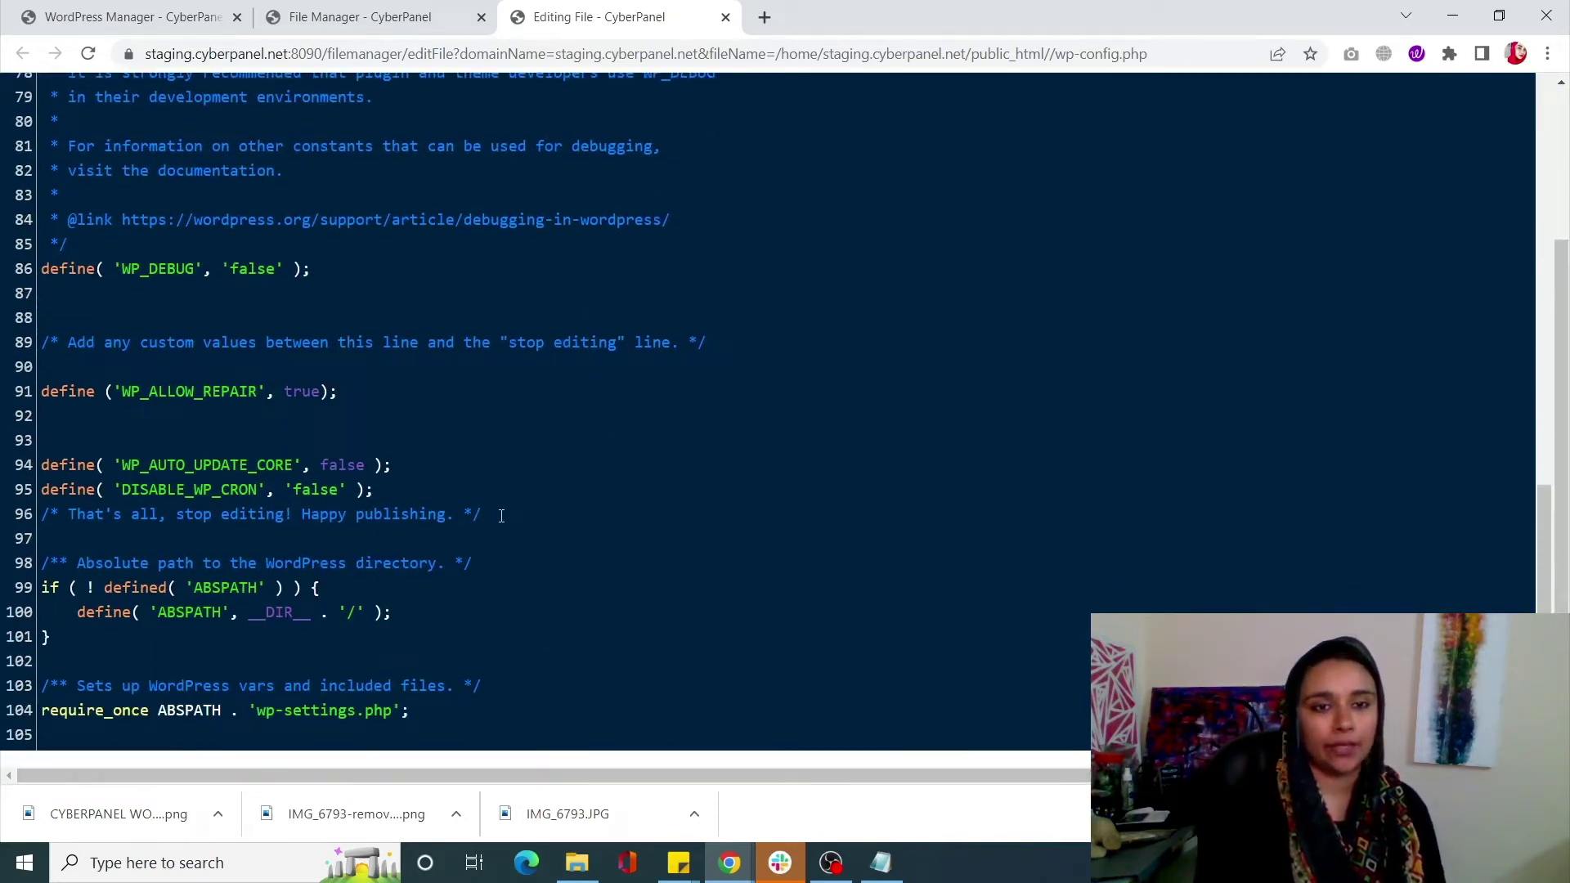
{"action": "key", "text": "Return"}
{"action": "key", "text": "Return"}
{"action": "key", "text": "Return"}
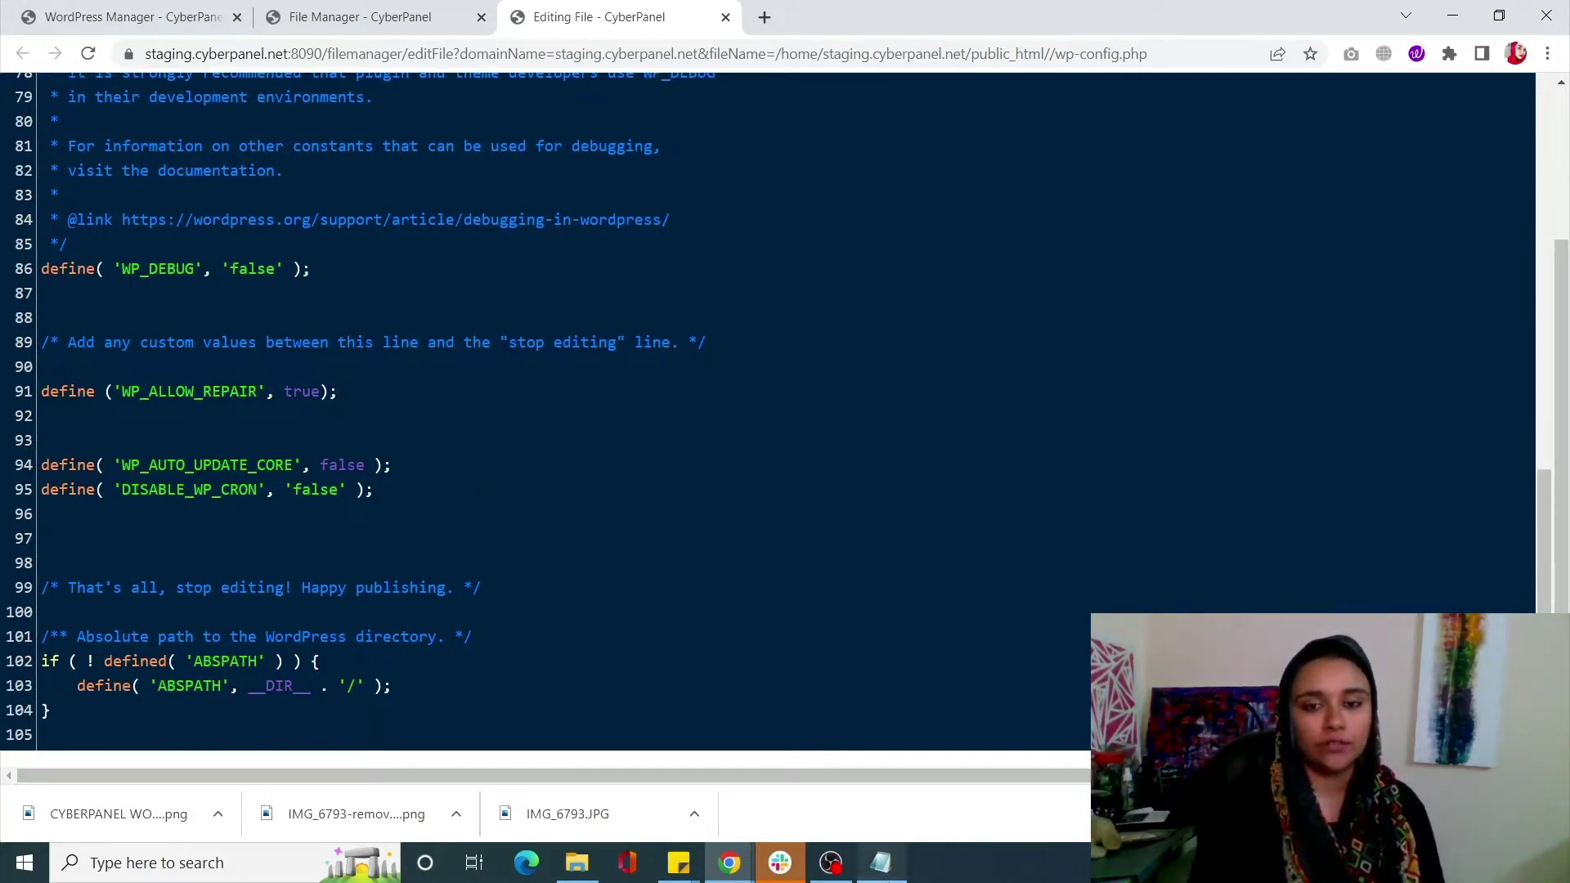
Paste define('WP_ALLOW_REPAIR', true); from the notes onto line 97.
{"action": "left_click", "coordinate": [880, 863]}
{"action": "left_click_drag", "start_coordinate": [603, 194], "coordinate": [279, 180]}
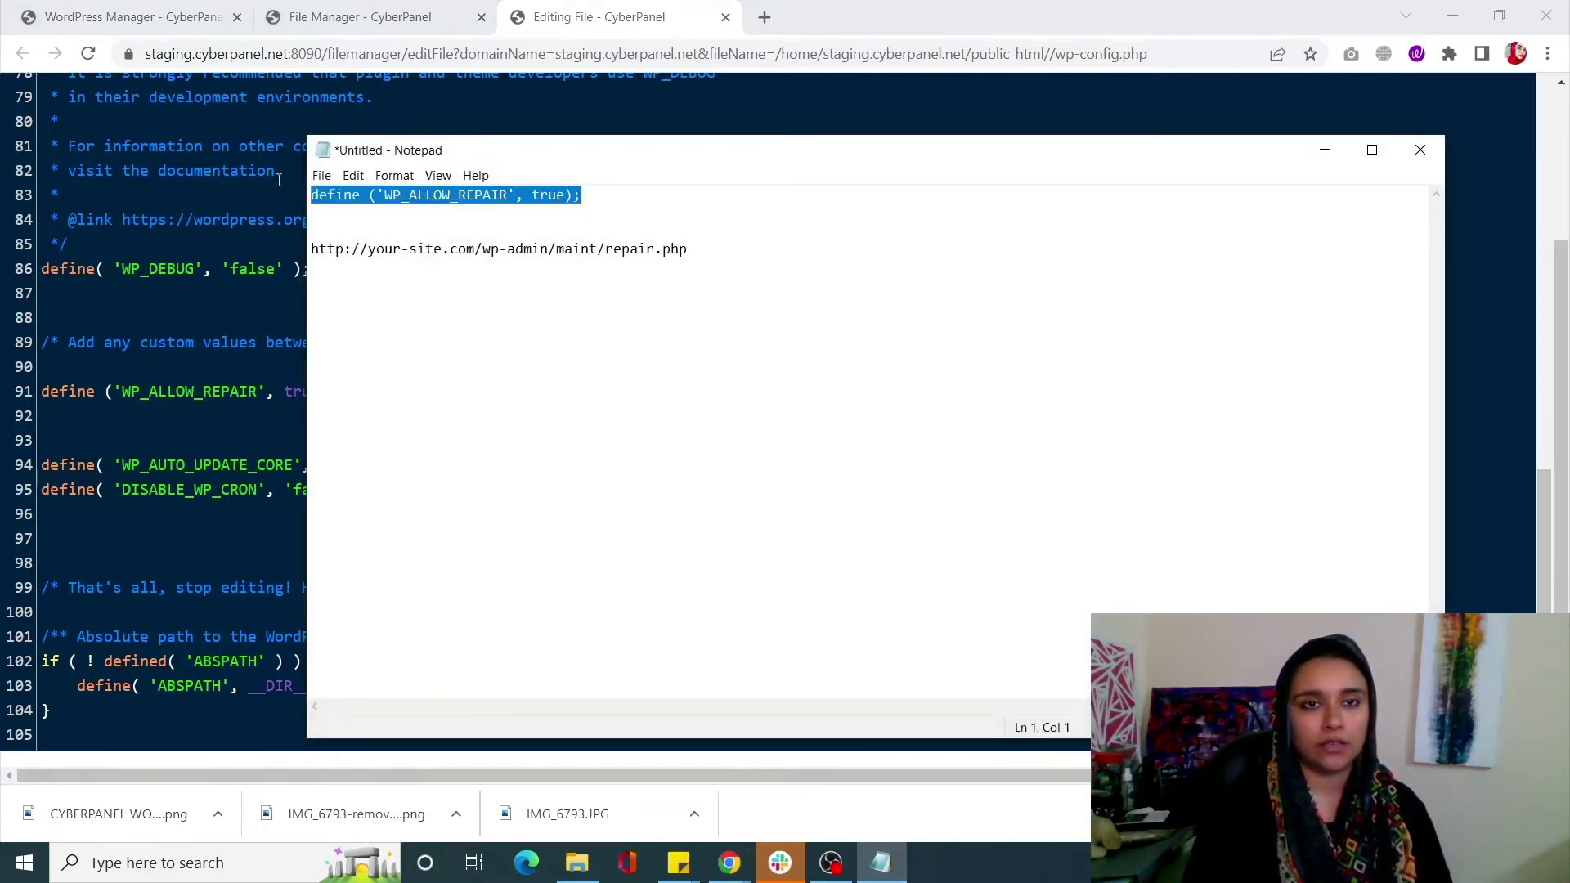
{"action": "left_click", "coordinate": [137, 525]}
{"action": "key", "text": "Return"}
{"action": "type", "text": "define ('WP_ALLOW_REPAIR', true);"}
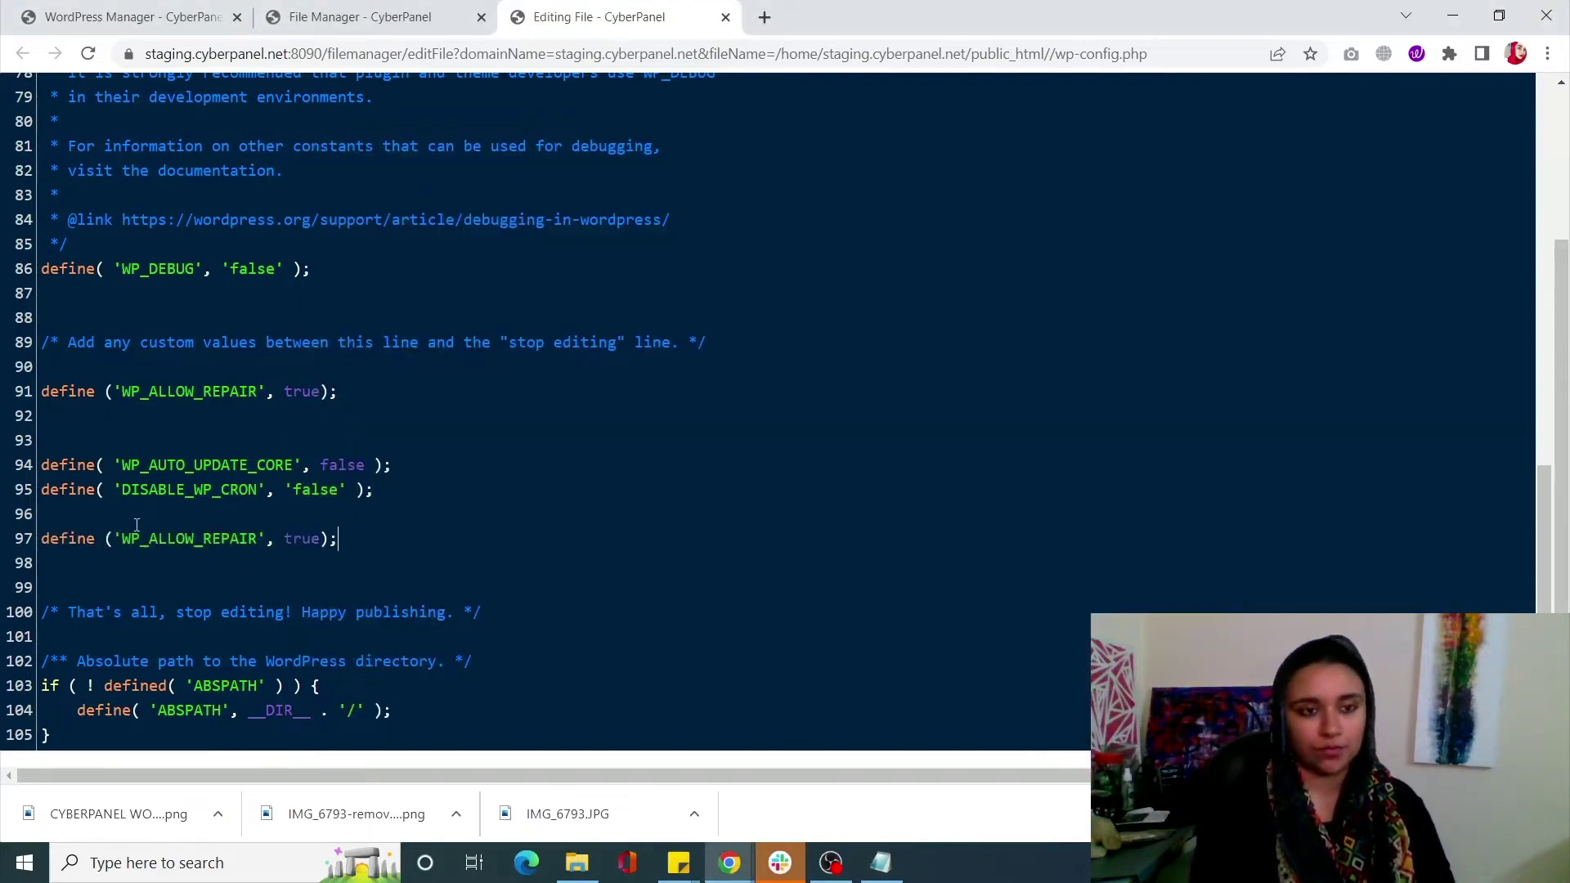
{"action": "scroll", "coordinate": [781, 523], "scroll_direction": "up", "scroll_amount": 12}
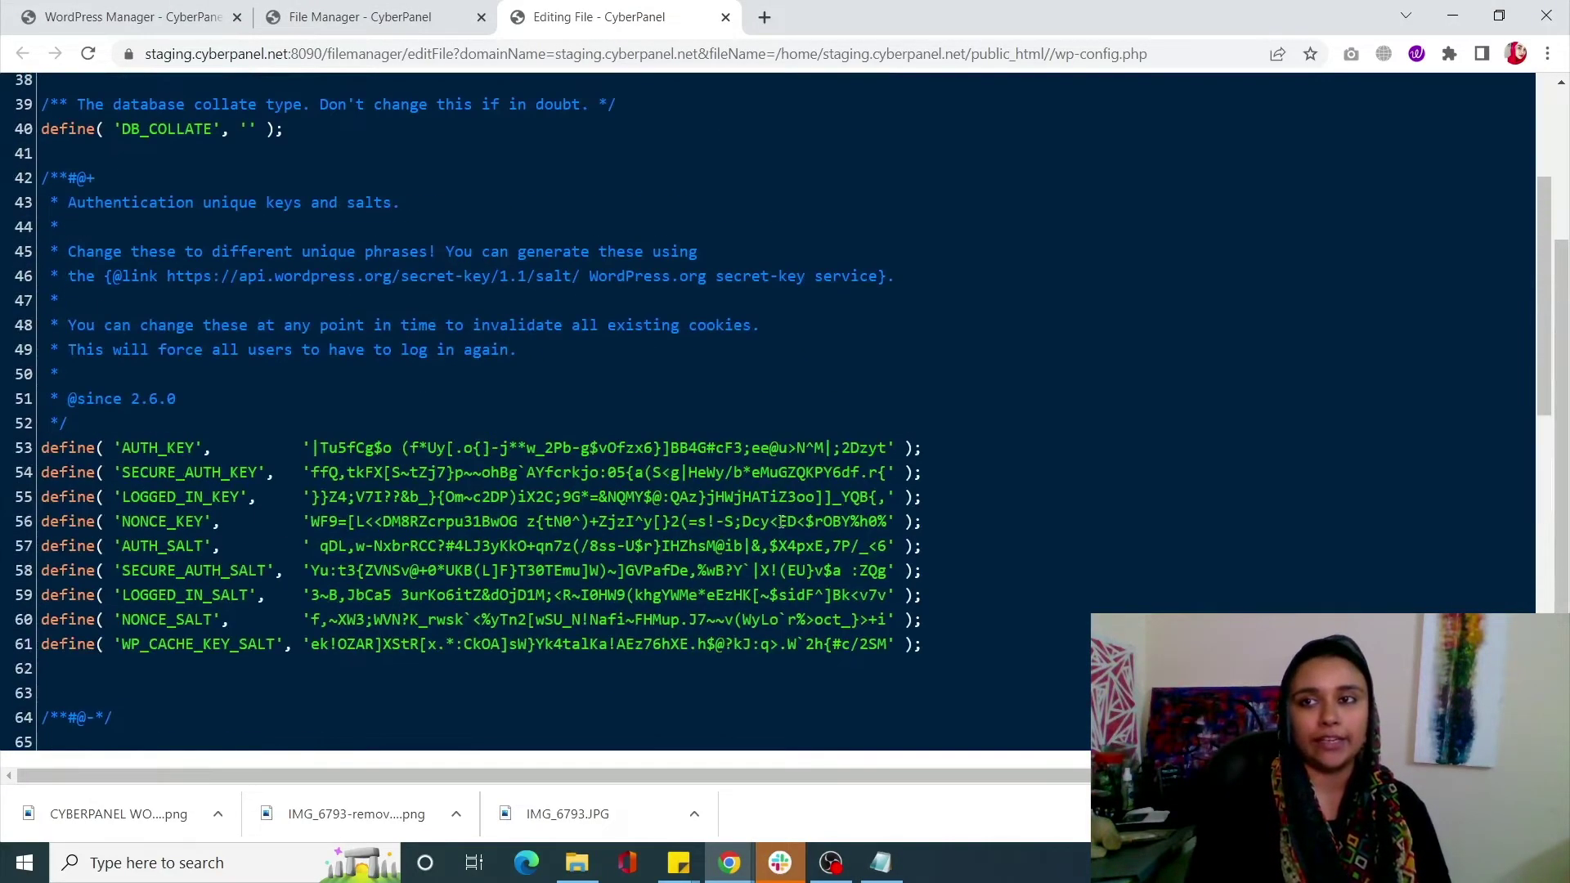
{"action": "left_click_drag", "start_coordinate": [1545, 245], "coordinate": [1568, 143]}
{"action": "scroll", "coordinate": [835, 149], "scroll_direction": "up", "scroll_amount": 3}
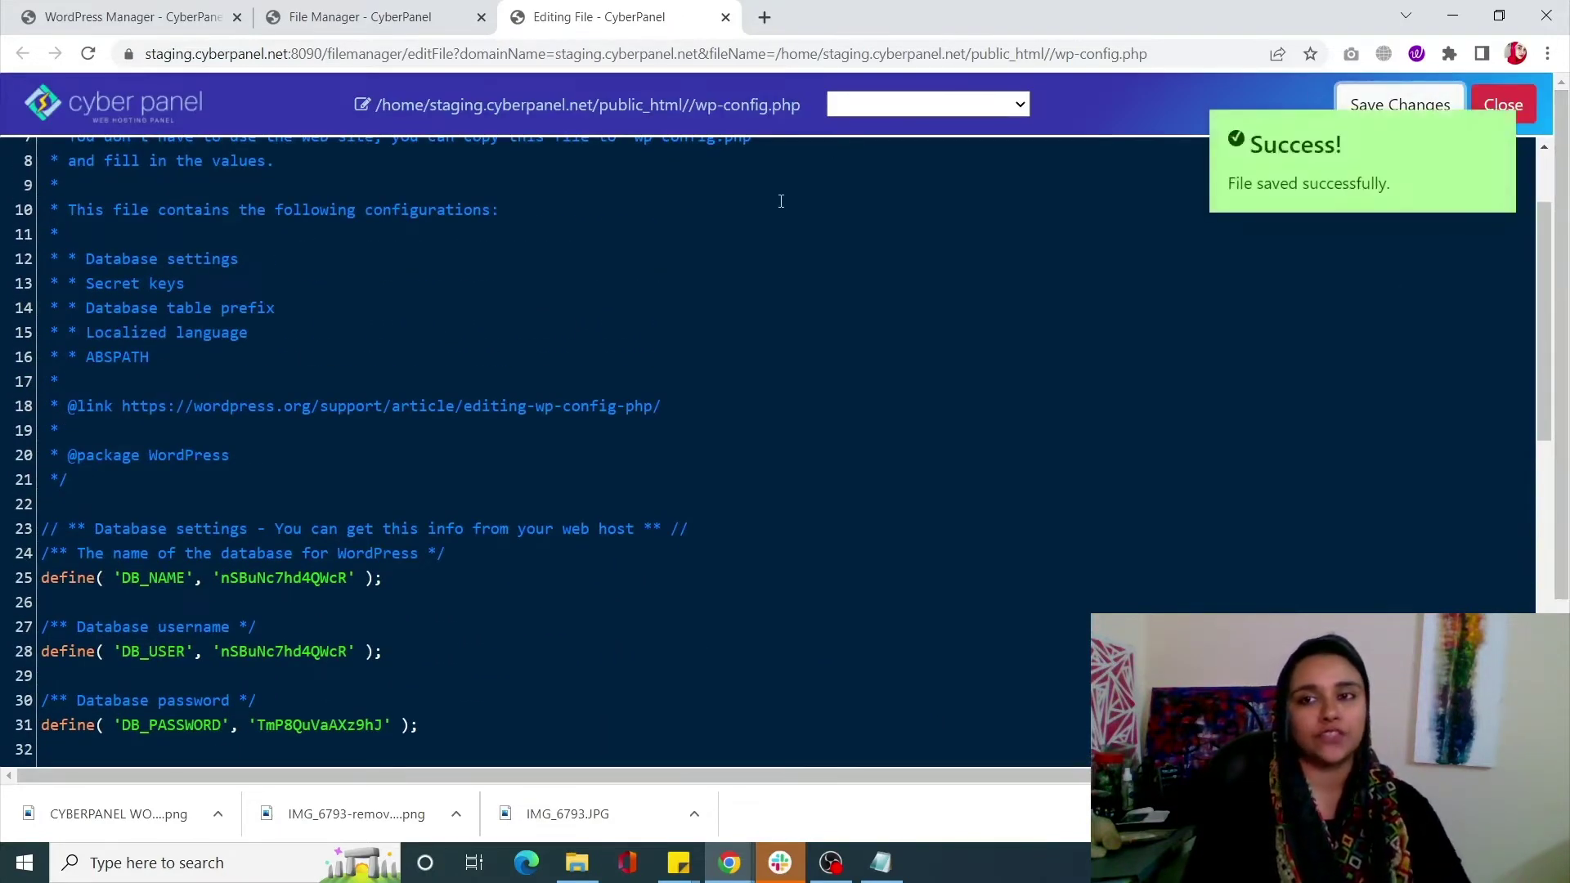
{"action": "left_click", "coordinate": [881, 862]}
Copy the repair.php URL from the notes into a new browser tab's address bar.
{"action": "left_click_drag", "start_coordinate": [694, 249], "coordinate": [483, 249]}
{"action": "left_click", "coordinate": [362, 250]}
{"action": "left_click", "coordinate": [844, 280]}
{"action": "left_click_drag", "start_coordinate": [689, 250], "coordinate": [329, 297]}
{"action": "key", "text": "ctrl+c"}
{"action": "left_click", "coordinate": [764, 16]}
{"action": "key", "text": "ctrl+v"}
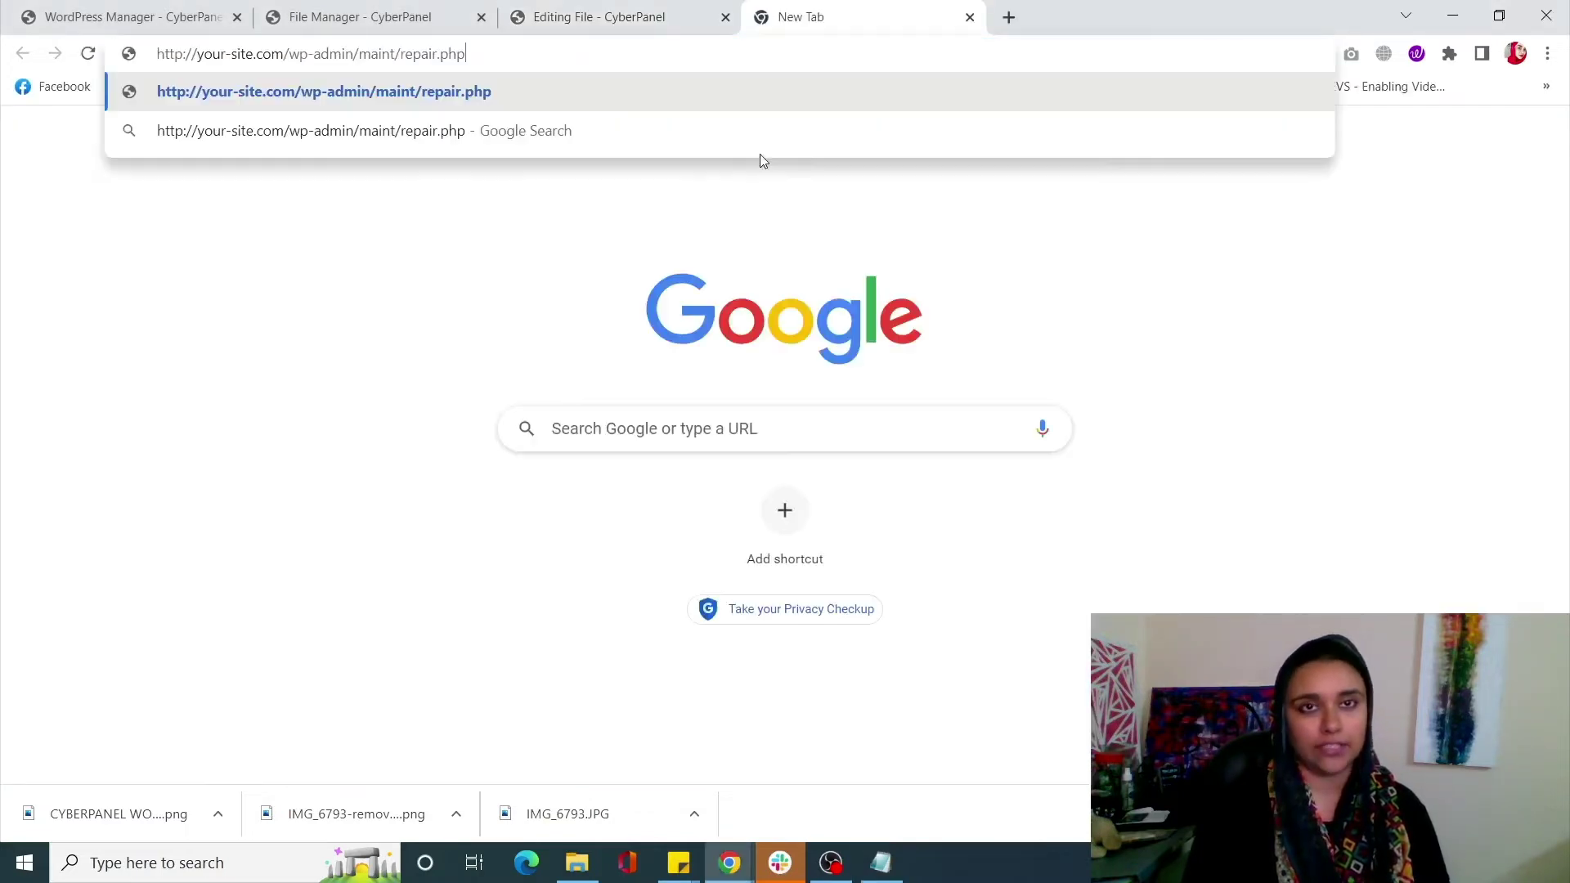
{"action": "left_click", "coordinate": [85, 12]}
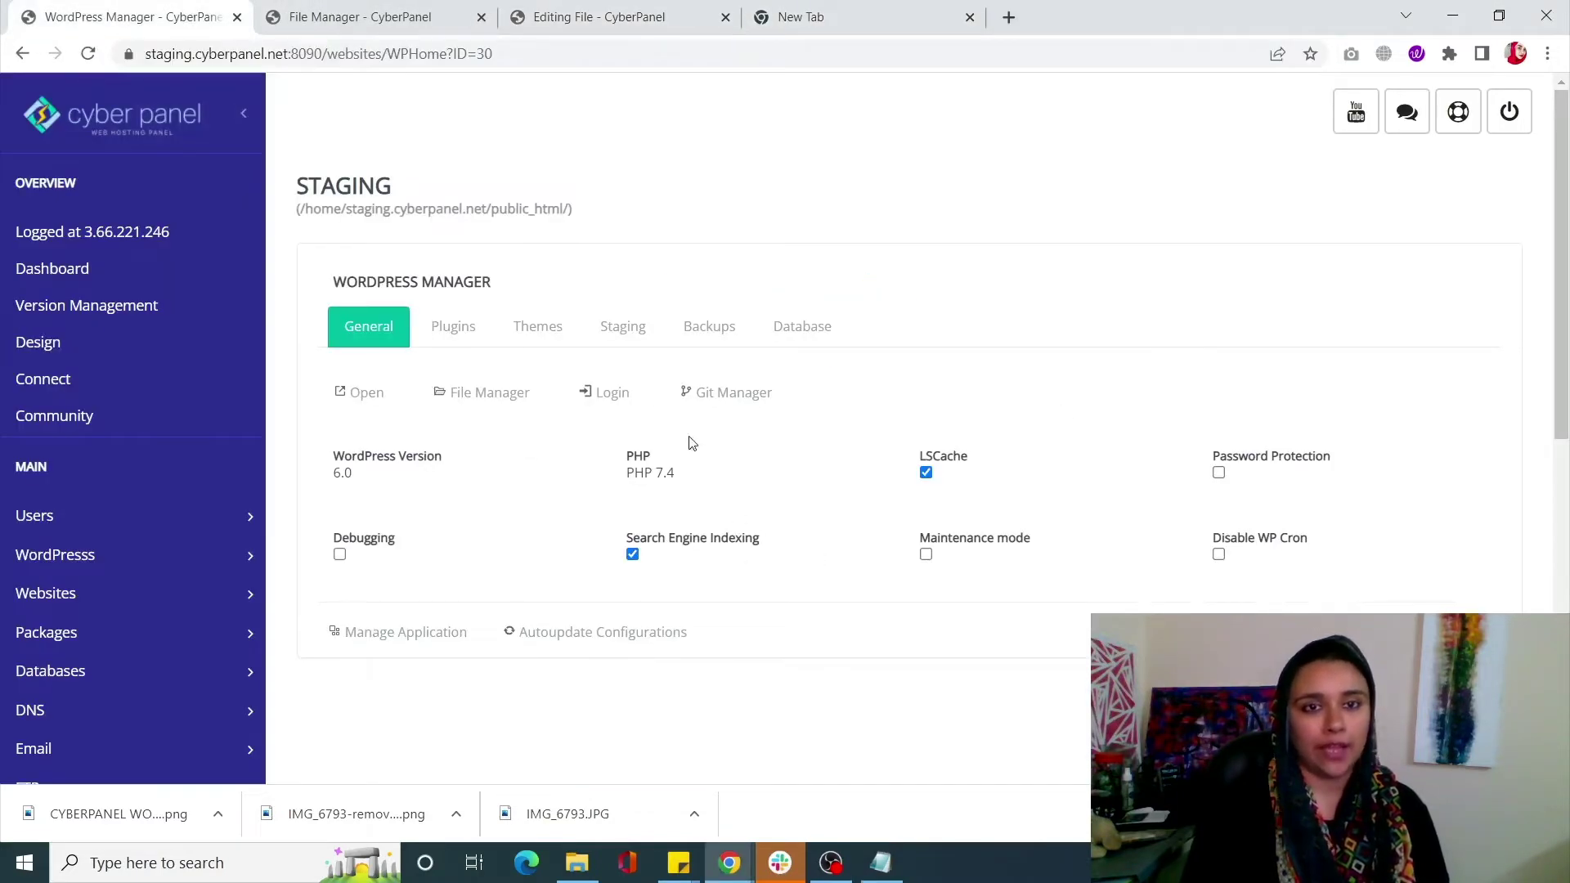
{"action": "right_click", "coordinate": [355, 393]}
{"action": "left_click", "coordinate": [400, 405]}
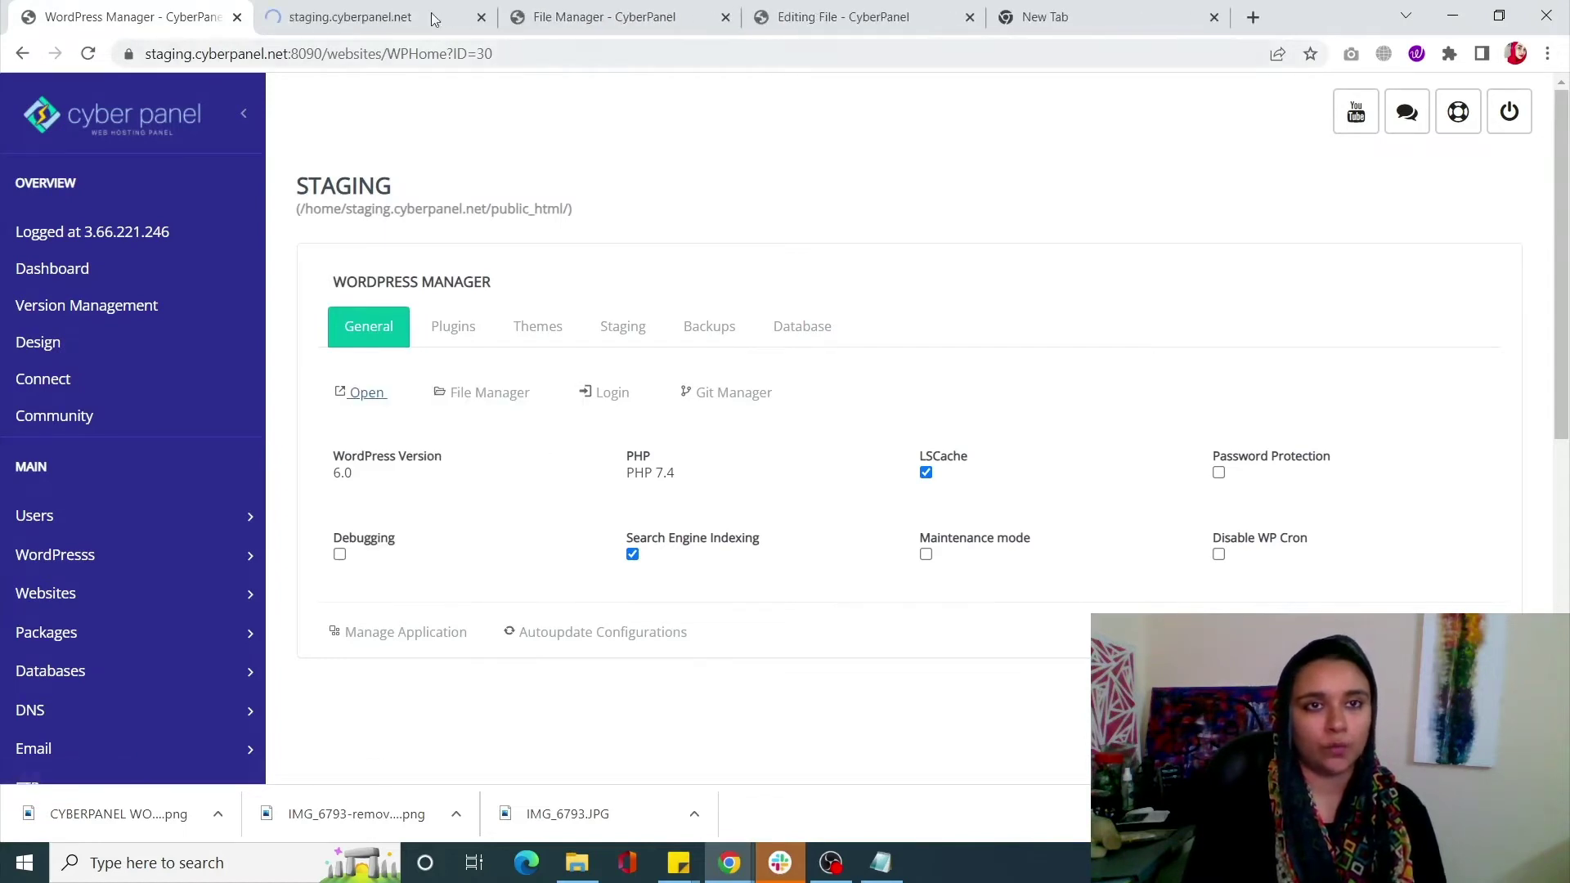
{"action": "key", "text": "ctrl+Tab"}
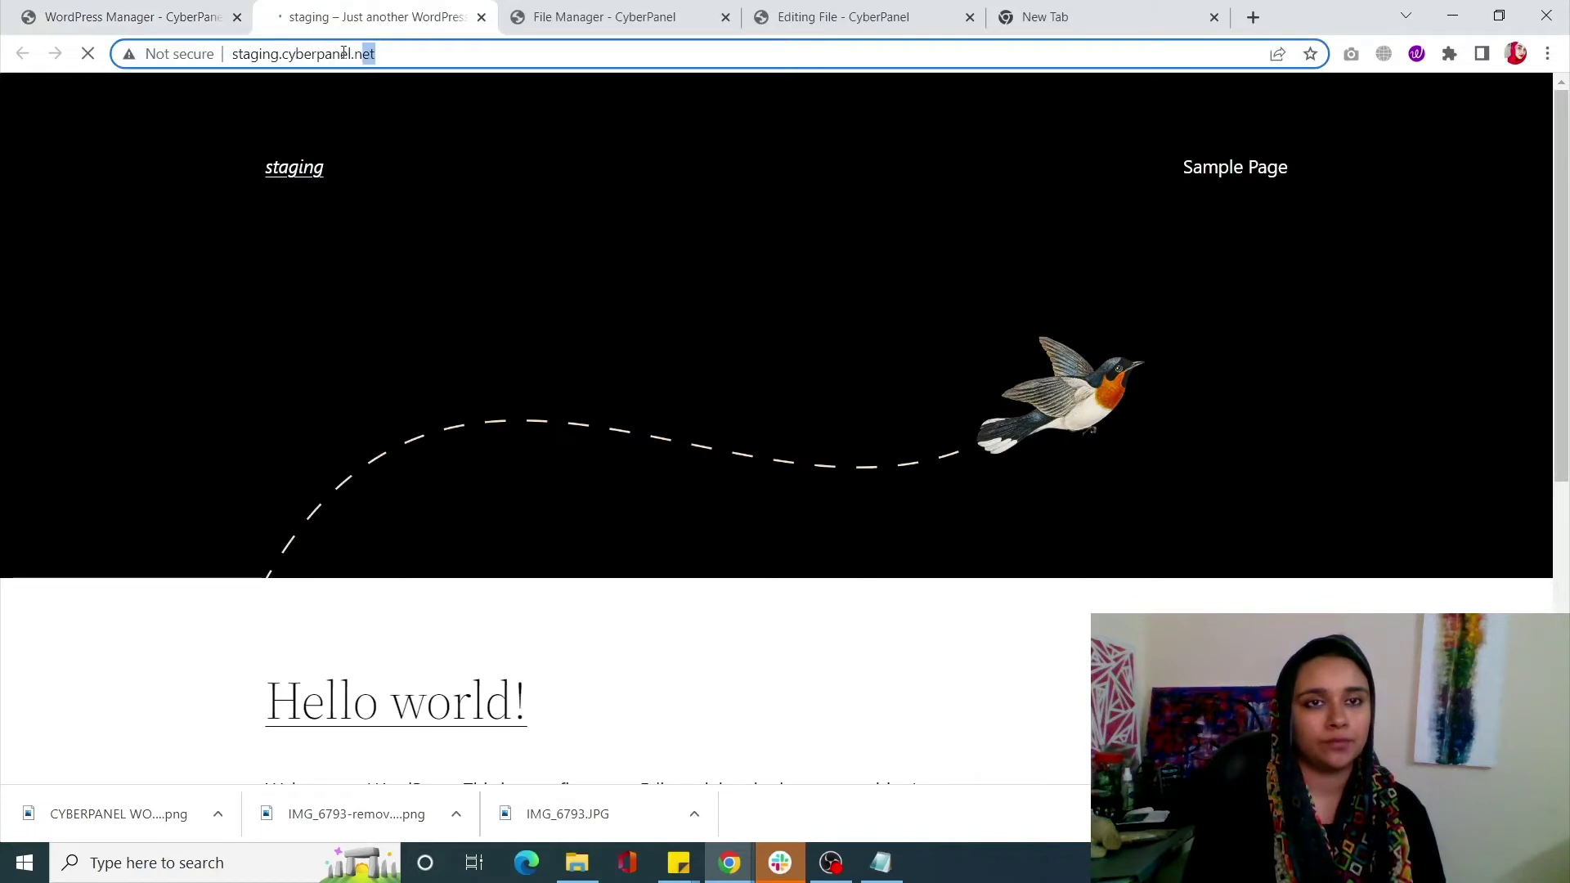
{"action": "left_click_drag", "start_coordinate": [374, 54], "coordinate": [219, 53]}
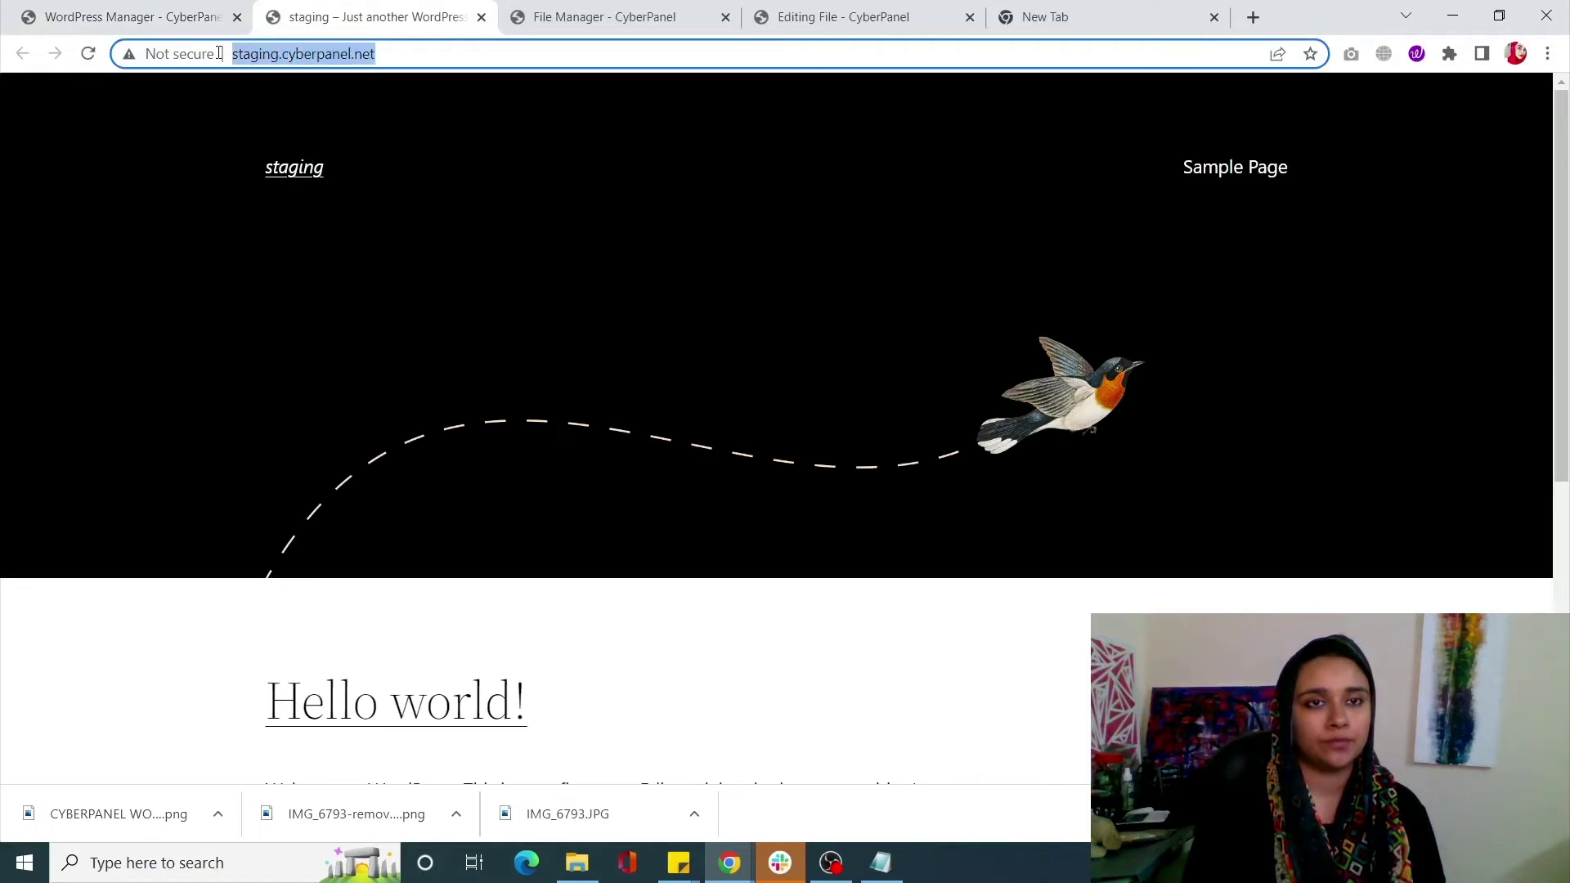
{"action": "left_click", "coordinate": [1063, 17]}
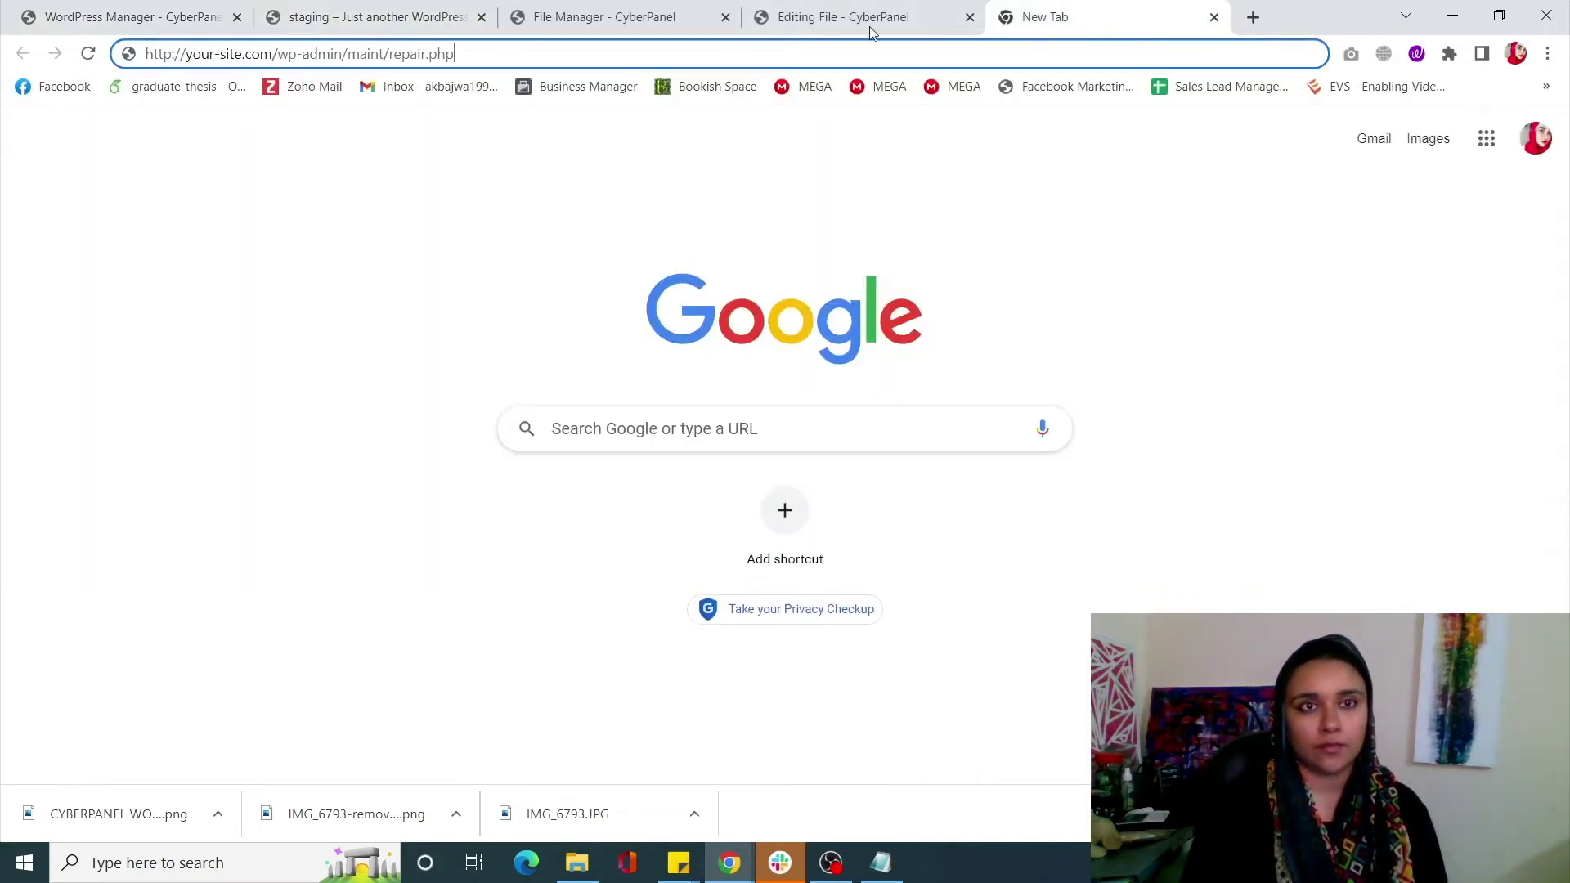
{"action": "left_click_drag", "start_coordinate": [273, 53], "coordinate": [191, 54]}
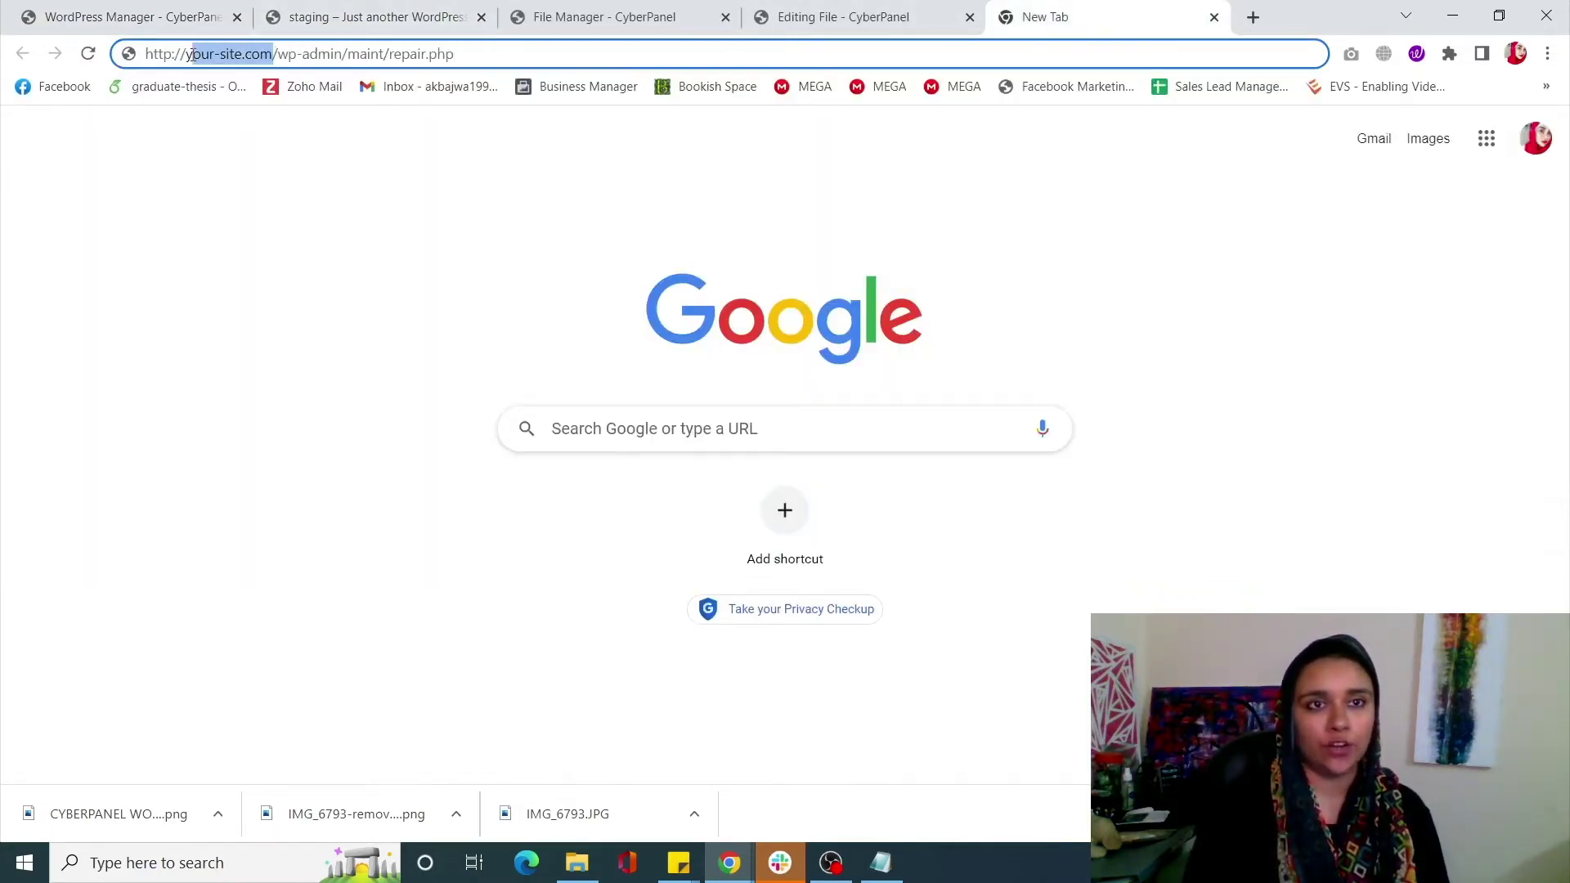
{"action": "key", "text": "ctrl+v"}
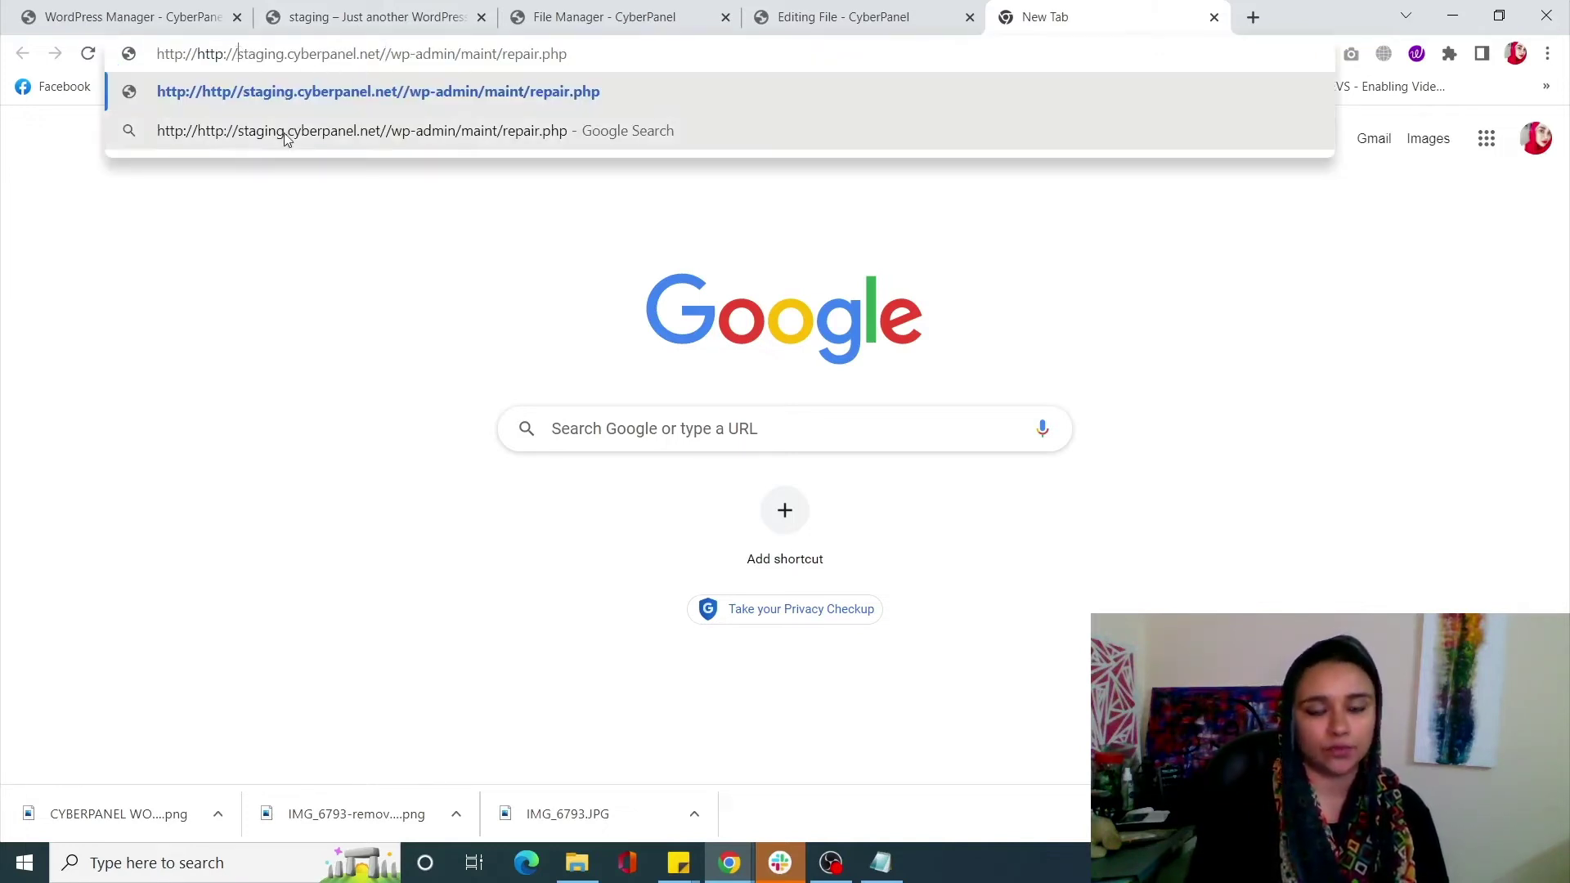
{"action": "key", "text": "BackSpace"}
{"action": "key", "text": "BackSpace"}
{"action": "key", "text": "BackSpace"}
{"action": "key", "text": "BackSpace"}
{"action": "key", "text": "BackSpace"}
{"action": "key", "text": "BackSpace"}
{"action": "key", "text": "BackSpace"}
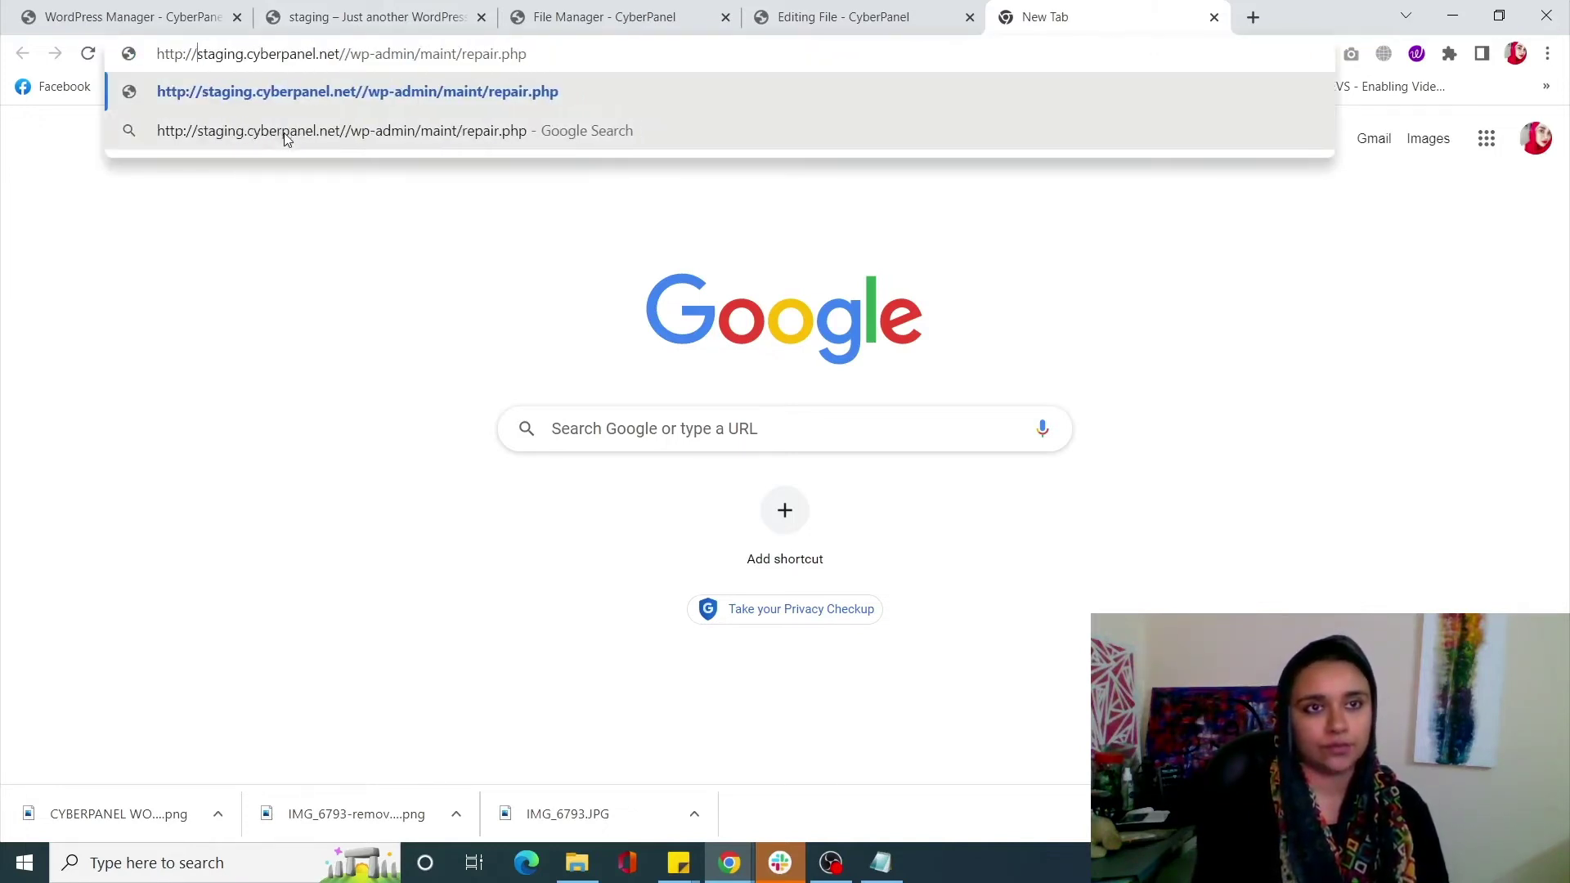
{"action": "key", "text": "Return"}
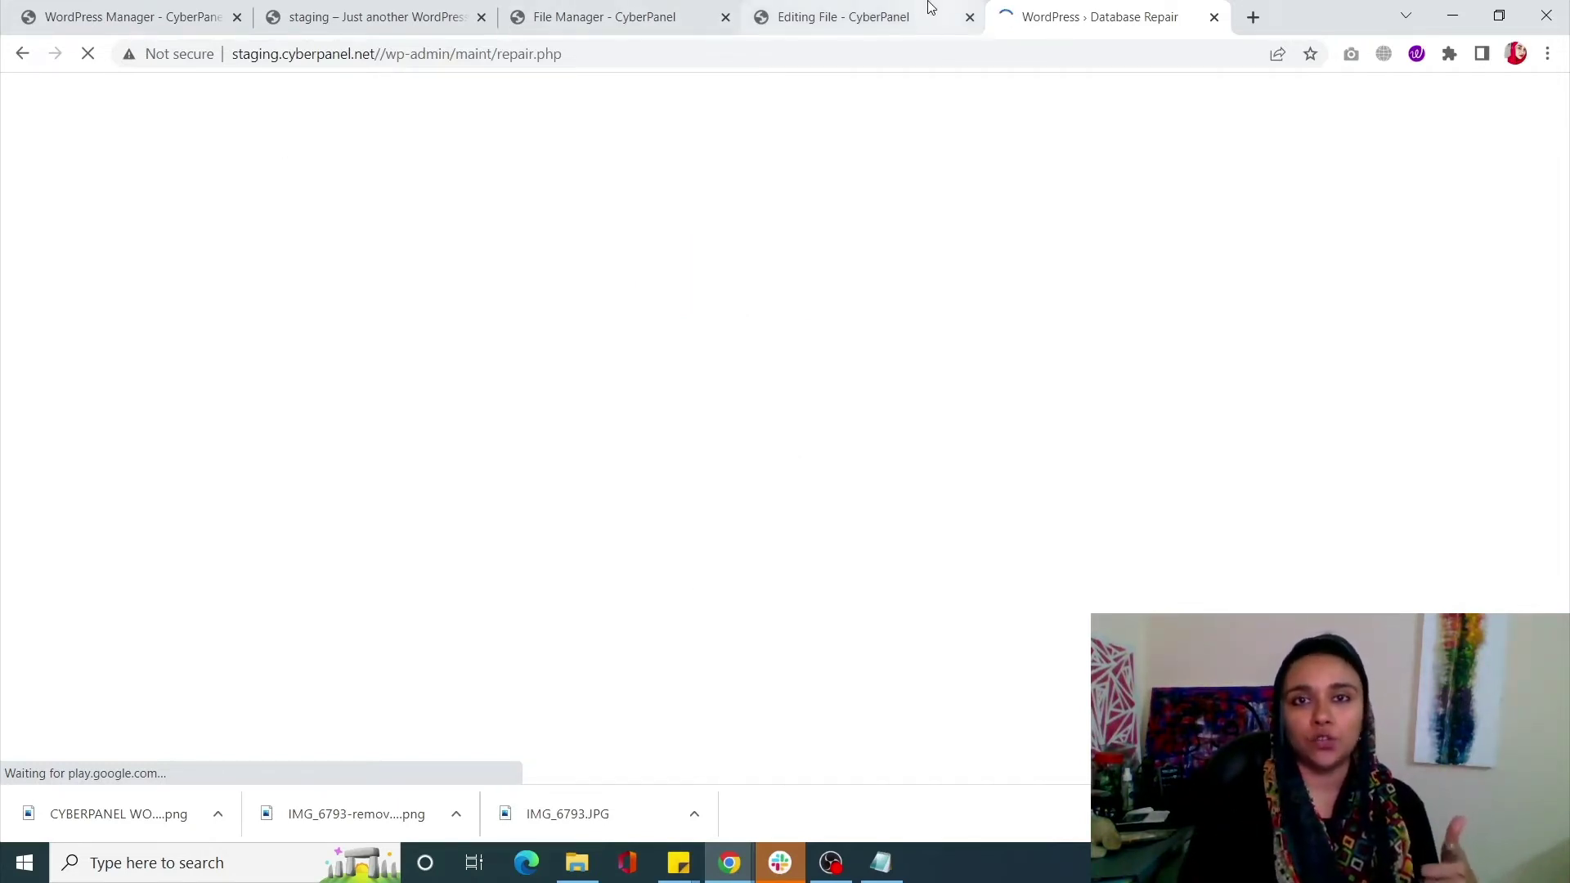
Run Repair Database on the staging repair.php page and confirm every wp_ table reports okay.
{"action": "left_click", "coordinate": [885, 11]}
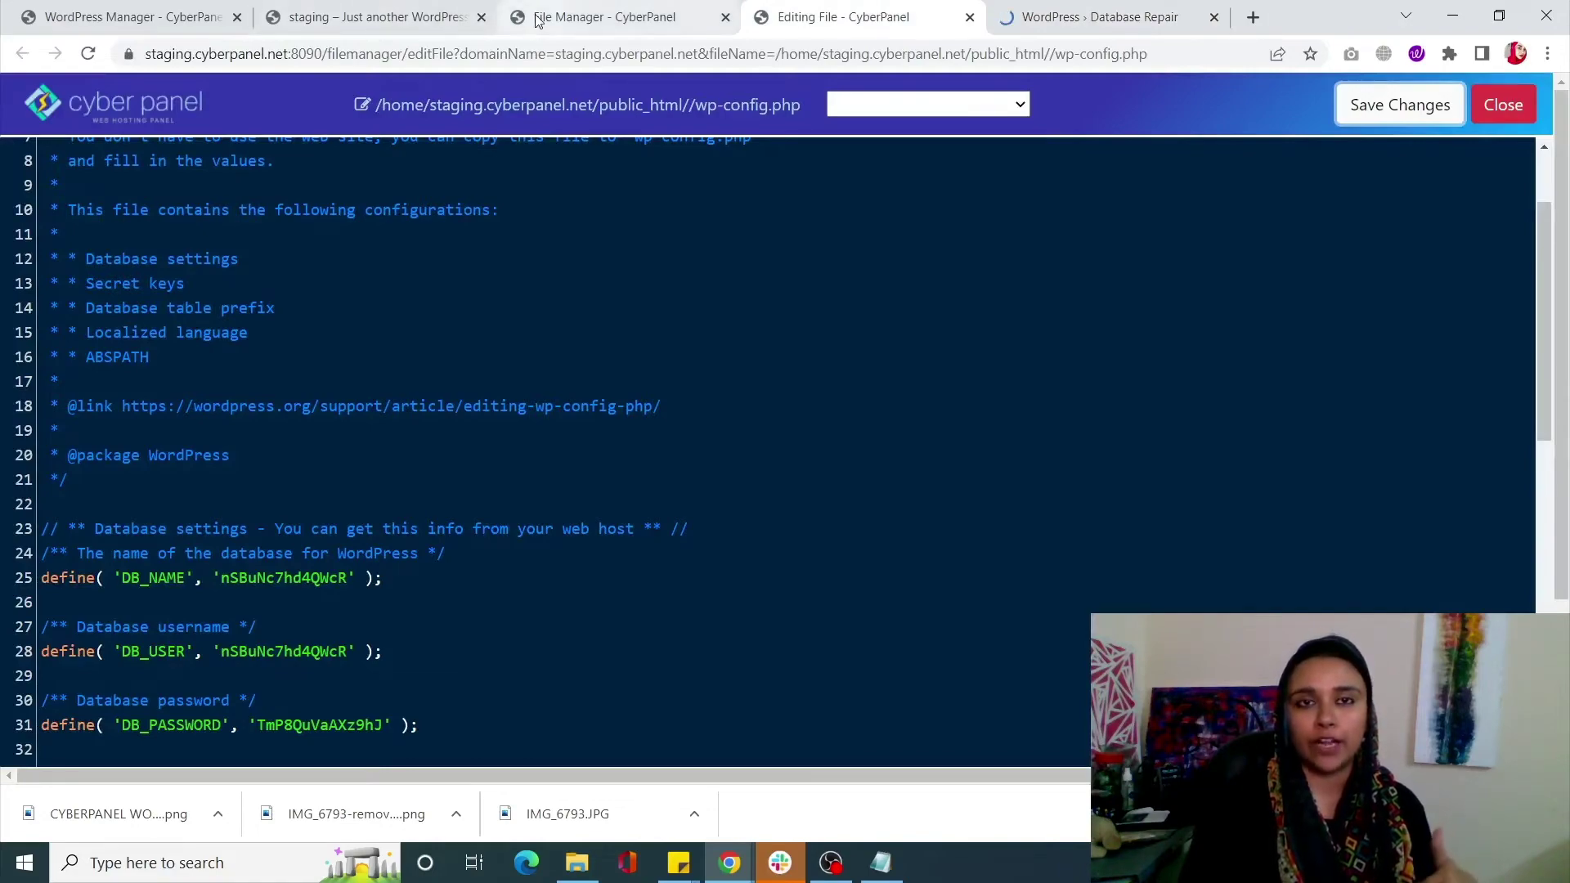
{"action": "scroll", "coordinate": [482, 527], "scroll_direction": "down", "scroll_amount": 12}
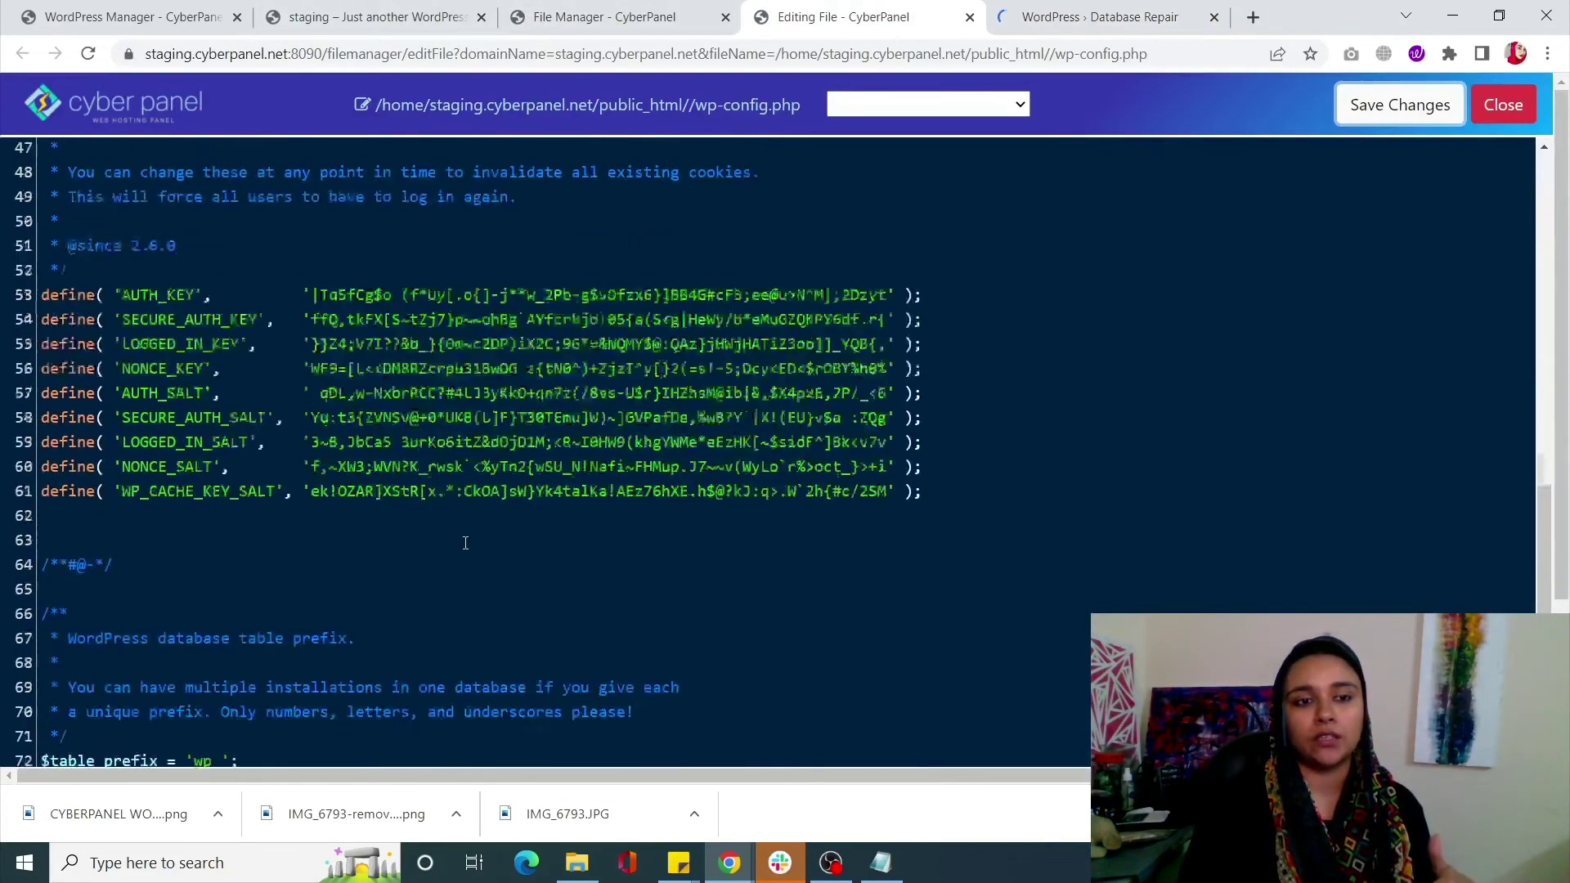
{"action": "scroll", "coordinate": [465, 543], "scroll_direction": "down", "scroll_amount": 7}
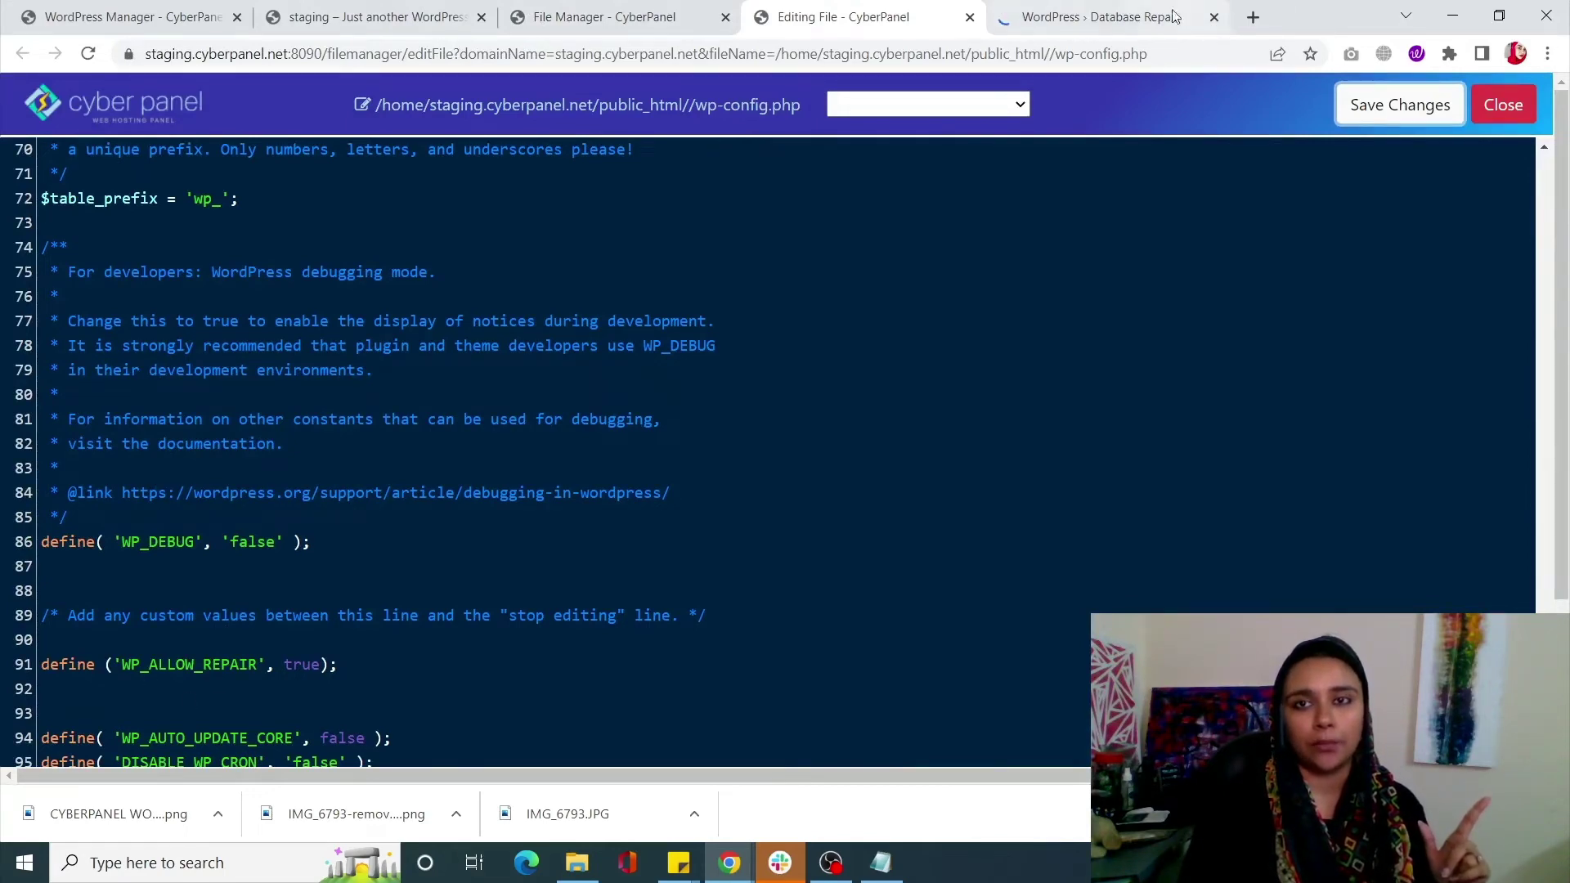
{"action": "left_click", "coordinate": [1141, 15]}
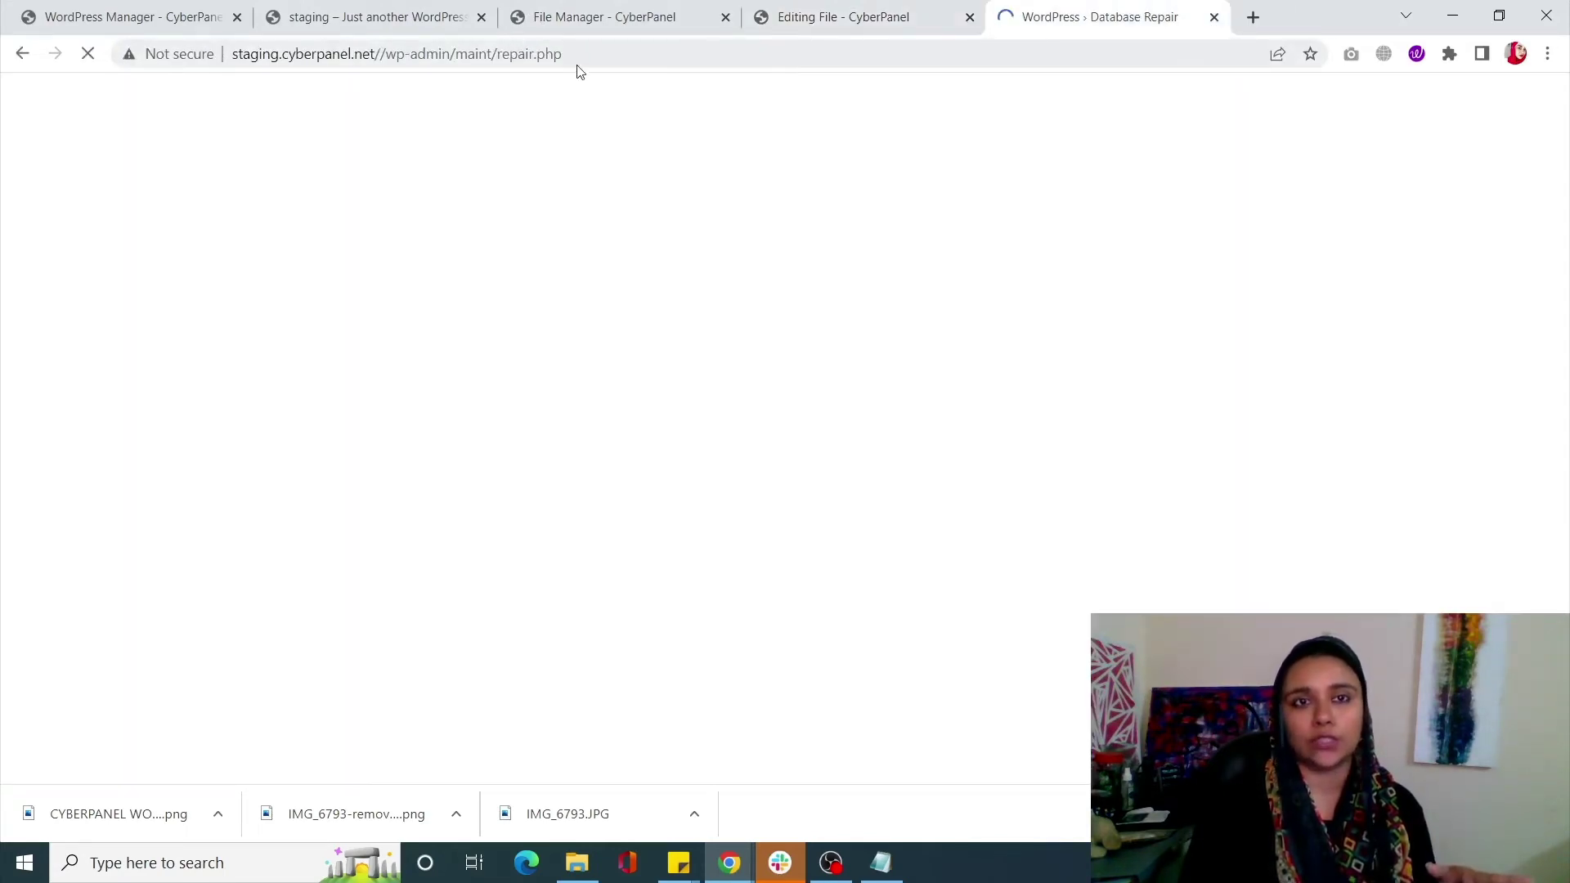
{"action": "left_click_drag", "start_coordinate": [373, 57], "coordinate": [226, 60]}
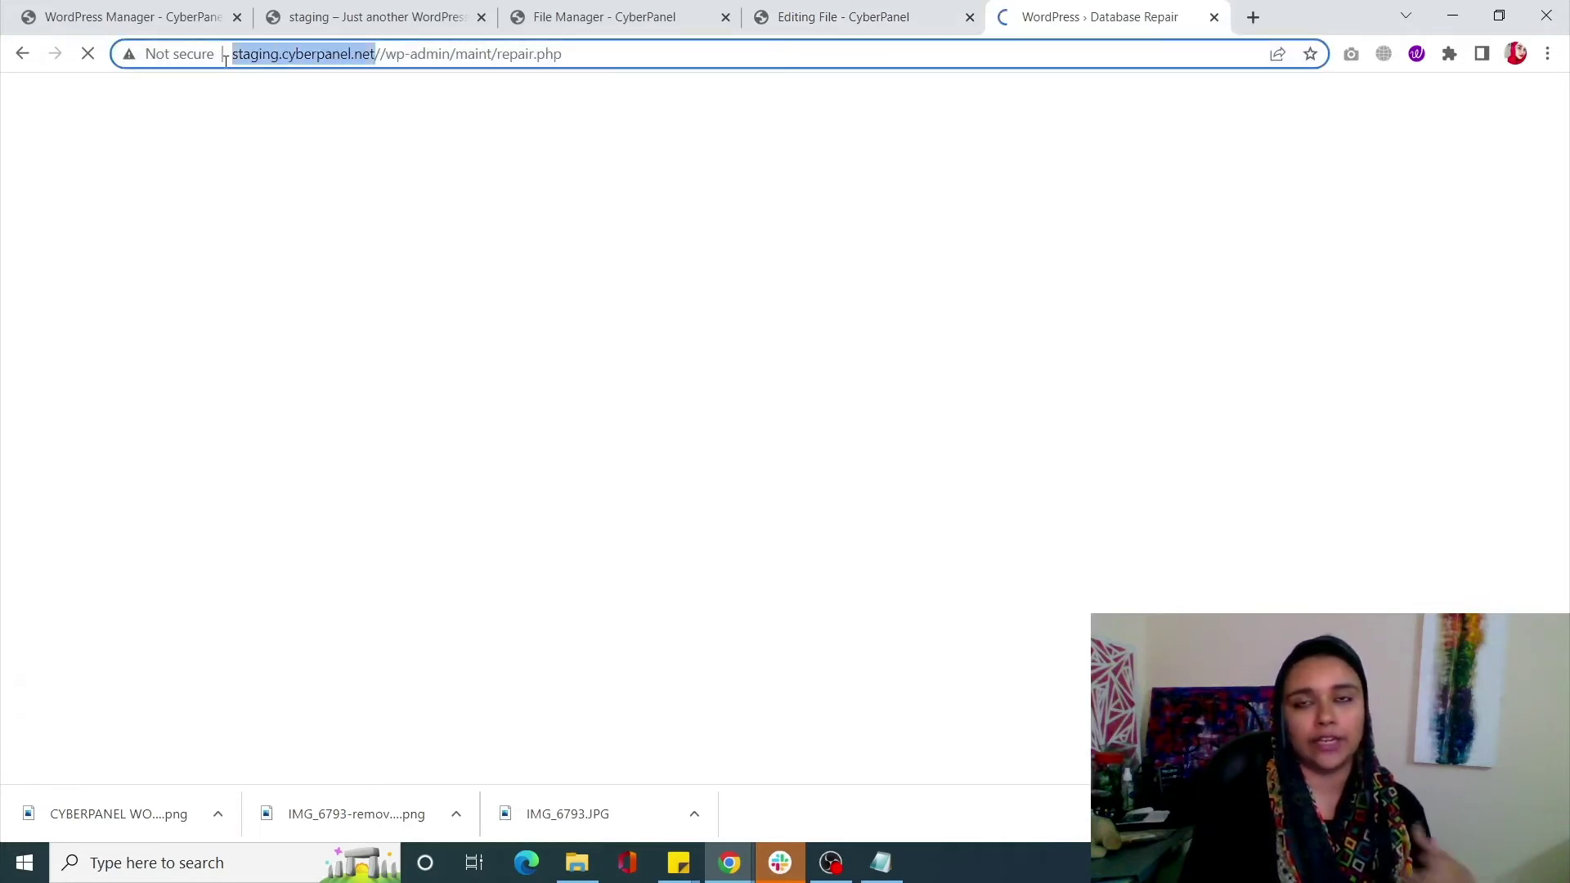
{"action": "left_click", "coordinate": [616, 58]}
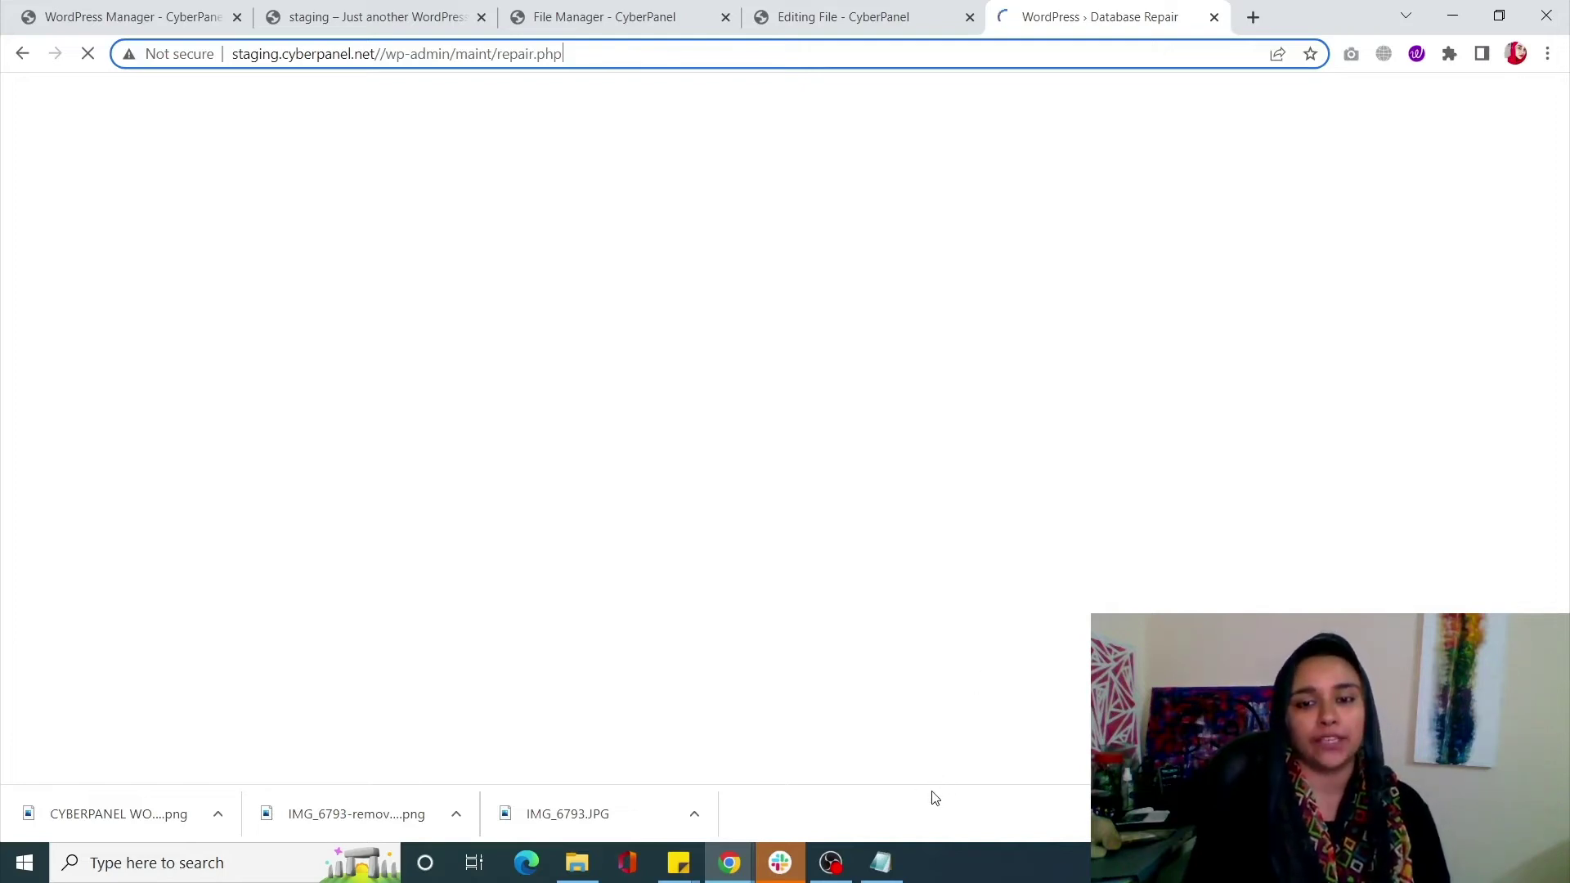
{"action": "left_click", "coordinate": [831, 863]}
{"action": "left_click", "coordinate": [865, 770]}
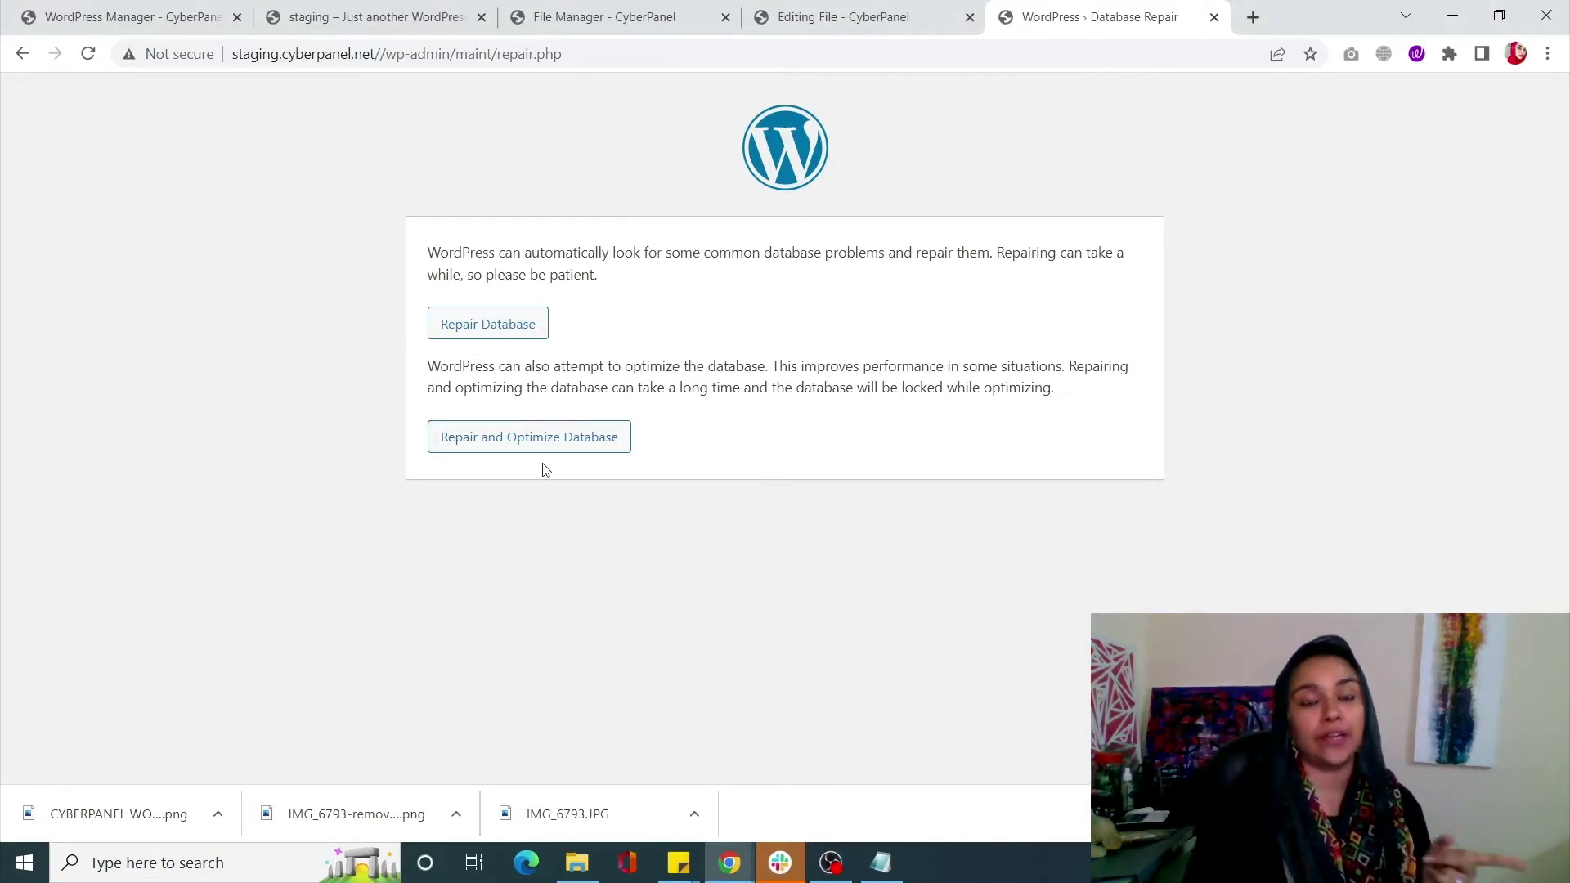
{"action": "left_click", "coordinate": [525, 326]}
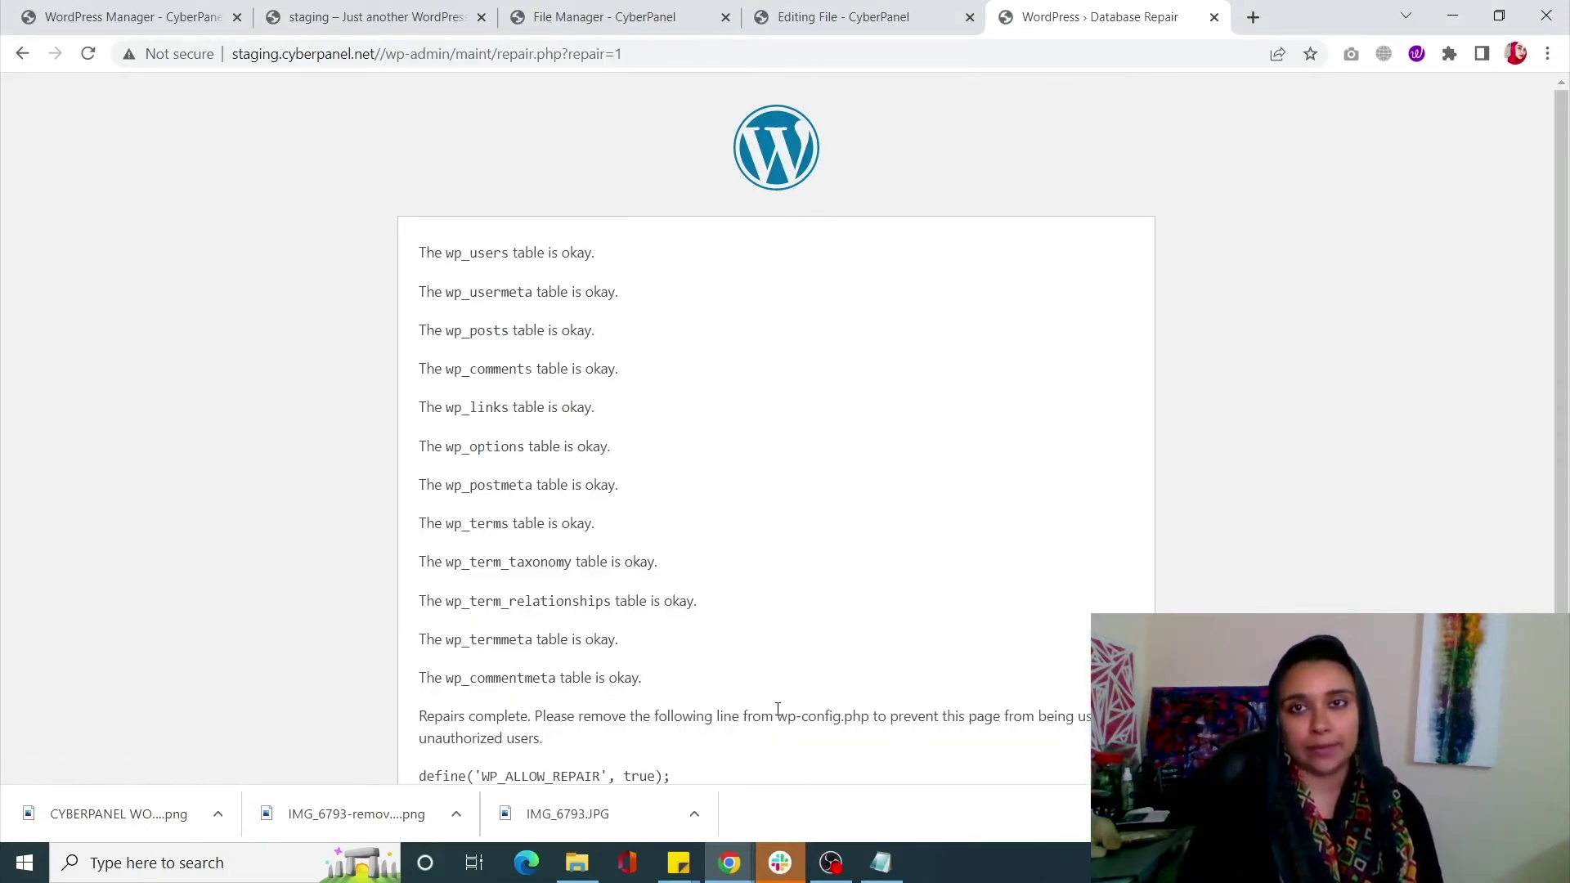
{"action": "scroll", "coordinate": [572, 588], "scroll_direction": "down", "scroll_amount": 1}
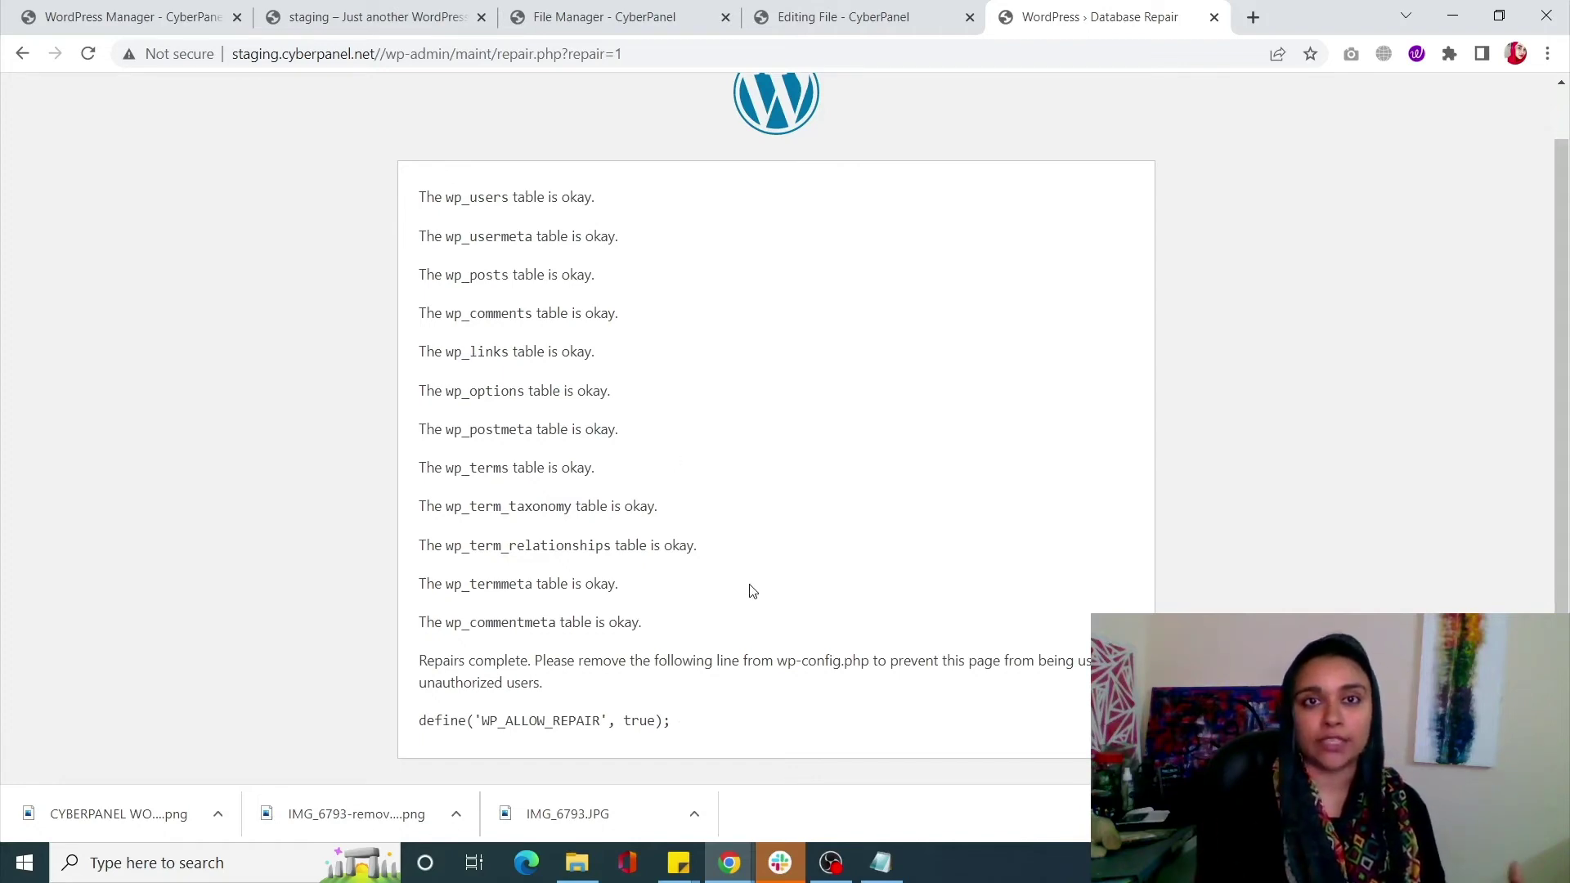
Delete the WP_ALLOW_REPAIR line 91, save wp-config.php, and close the repair tab.
{"action": "left_click", "coordinate": [891, 7]}
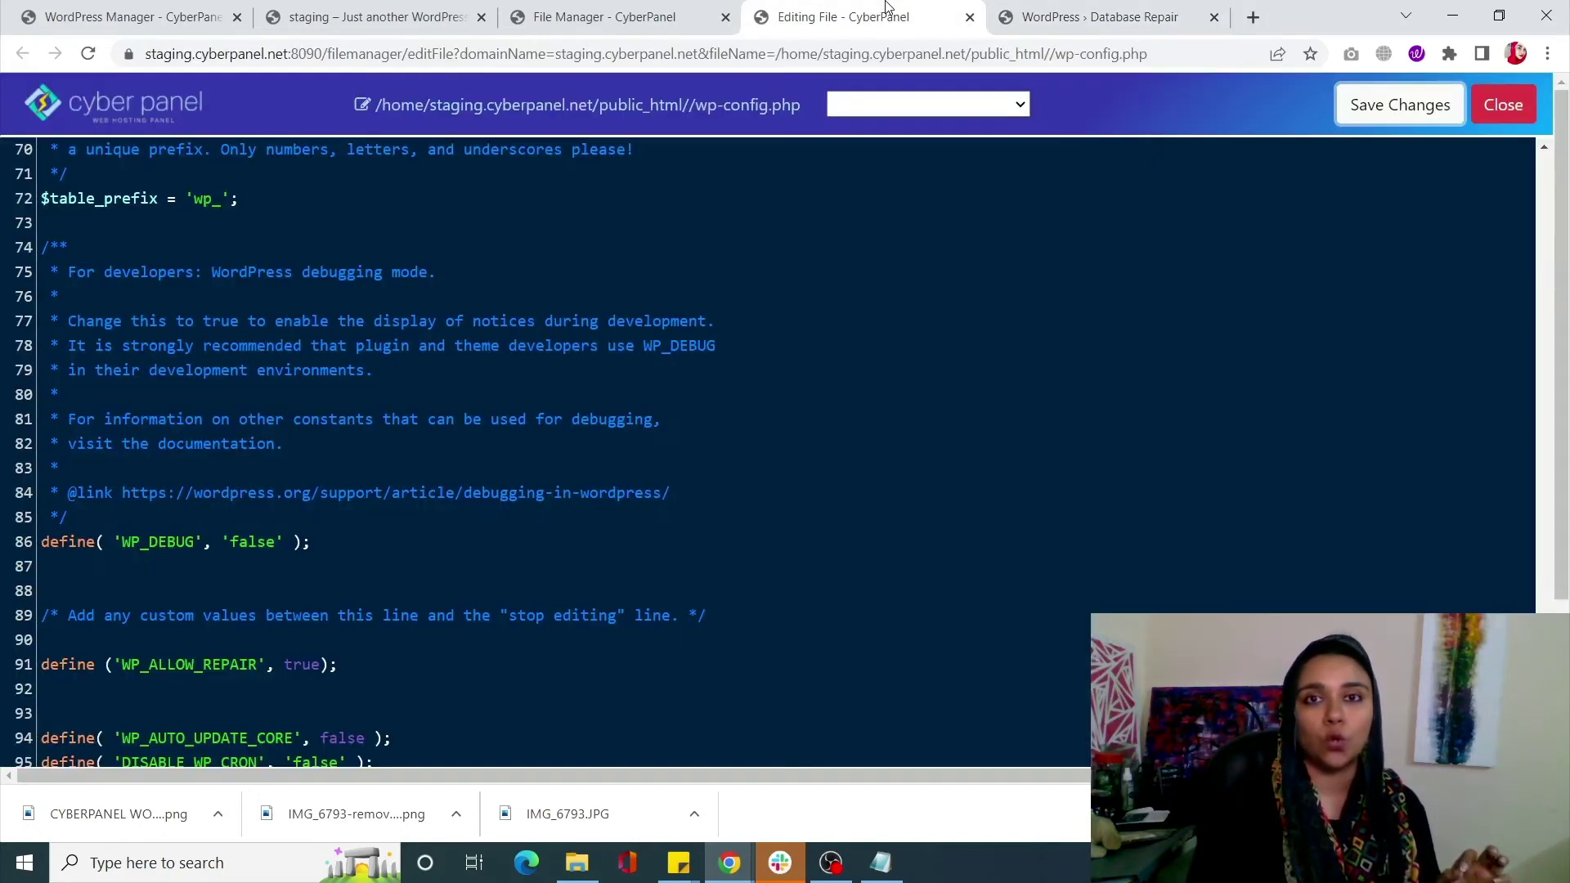
{"action": "scroll", "coordinate": [637, 568], "scroll_direction": "down", "scroll_amount": 2}
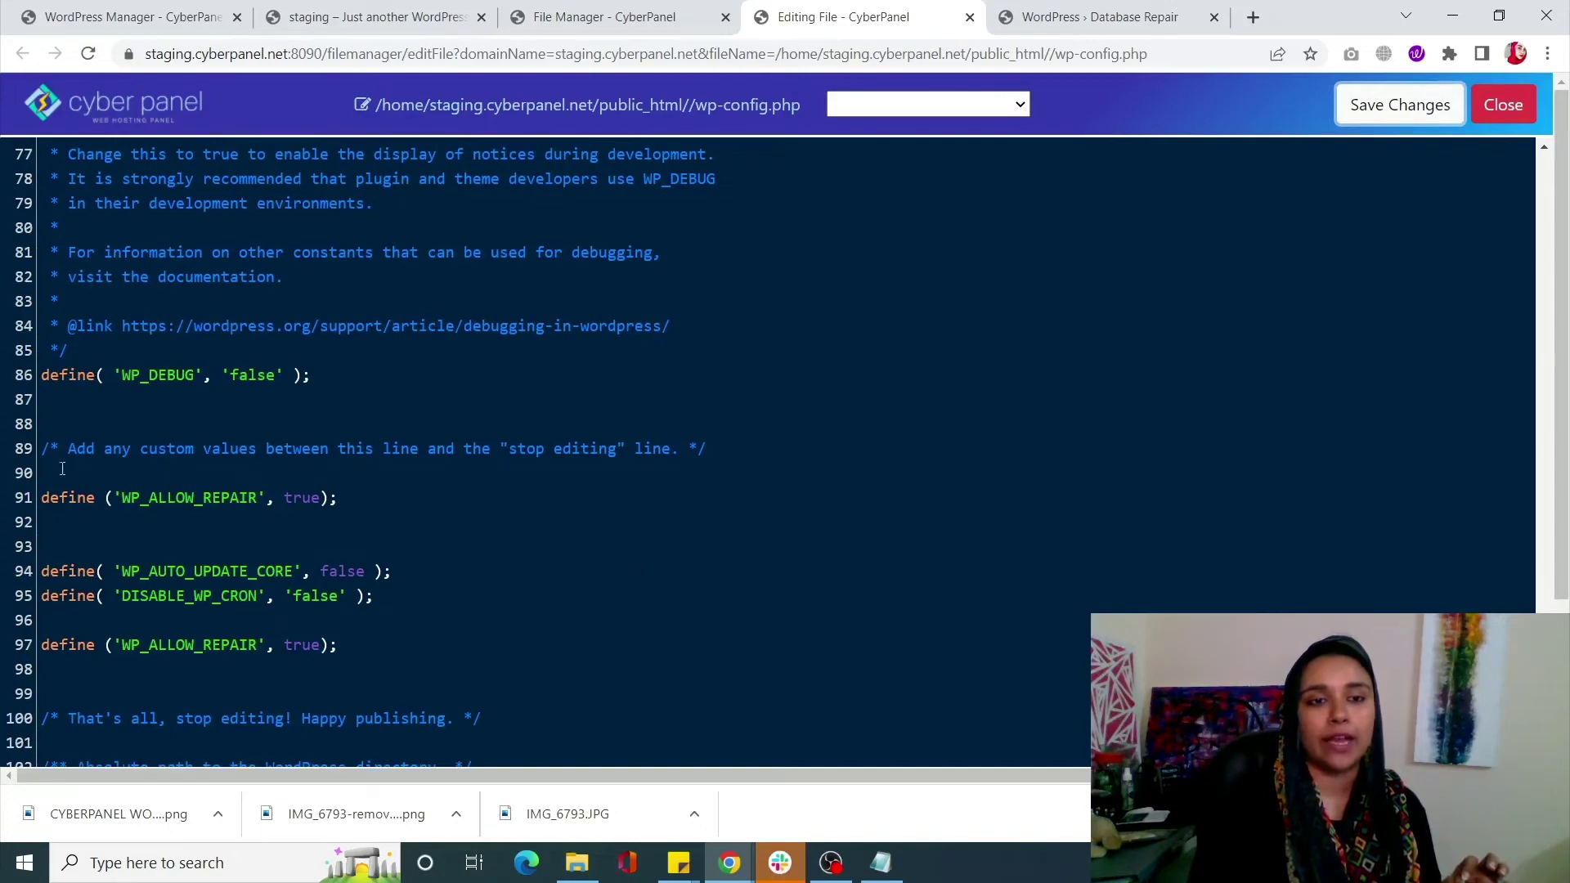
{"action": "triple_click", "coordinate": [354, 498]}
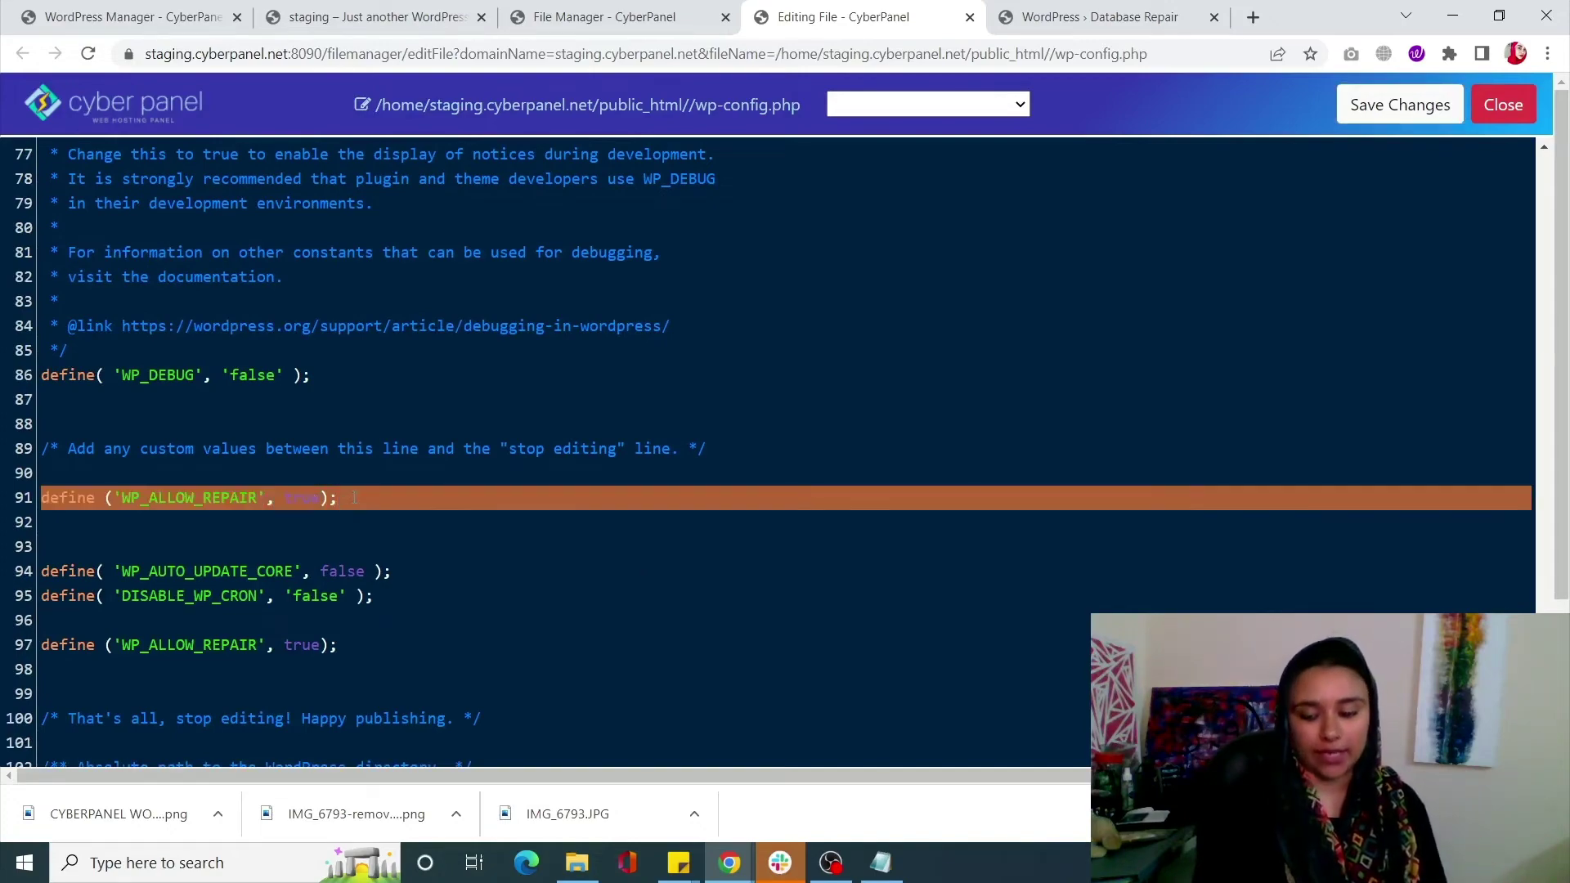
{"action": "key", "text": "BackSpace"}
{"action": "scroll", "coordinate": [354, 498], "scroll_direction": "up", "scroll_amount": 10}
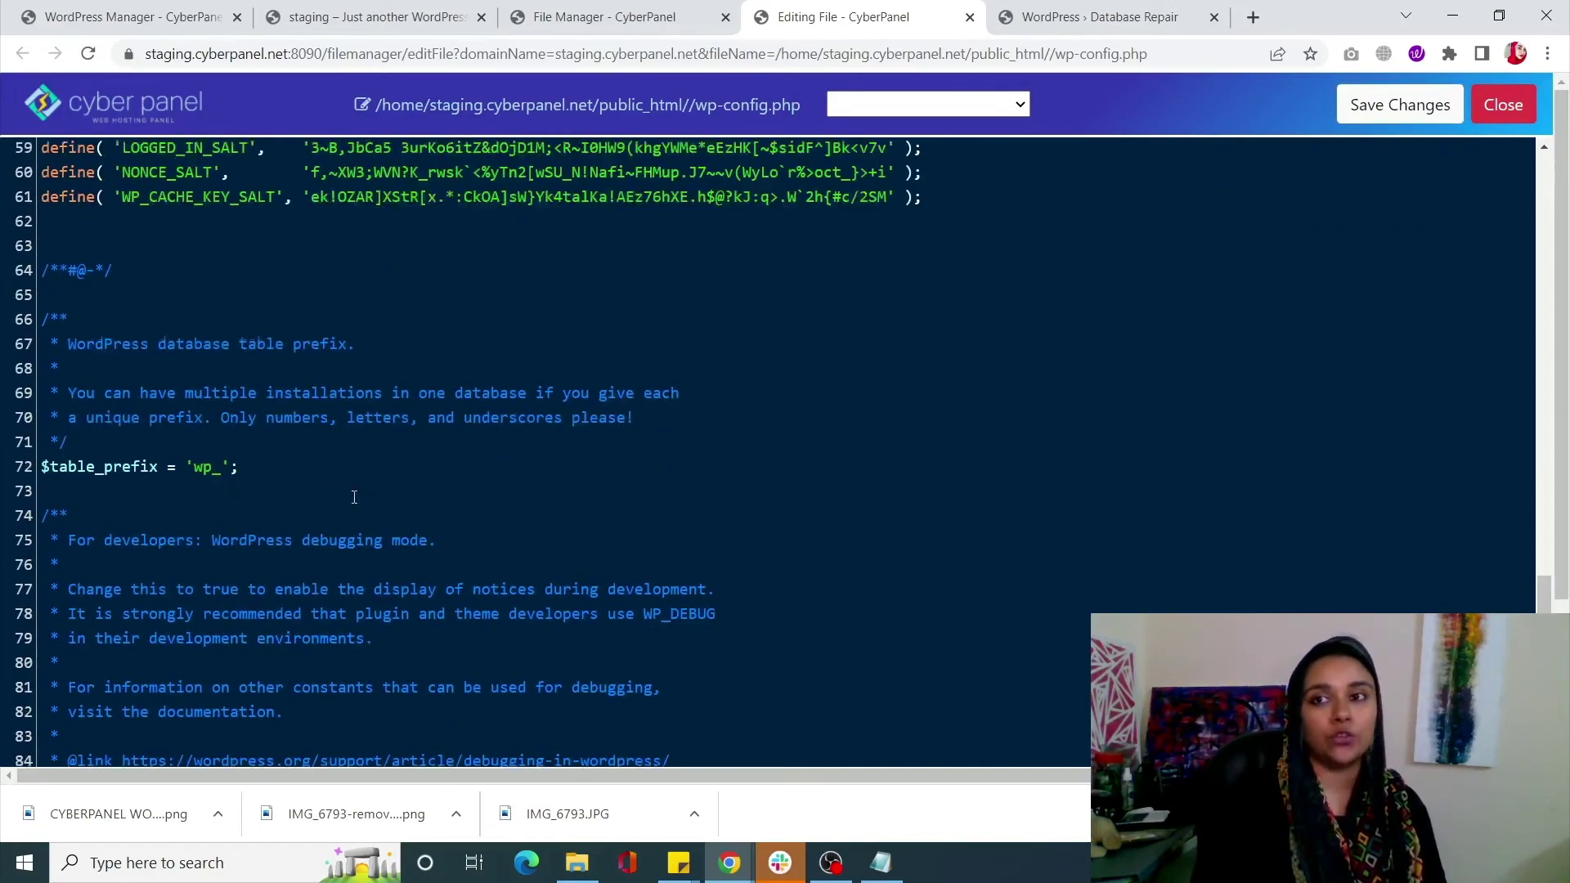
{"action": "left_click", "coordinate": [1399, 105]}
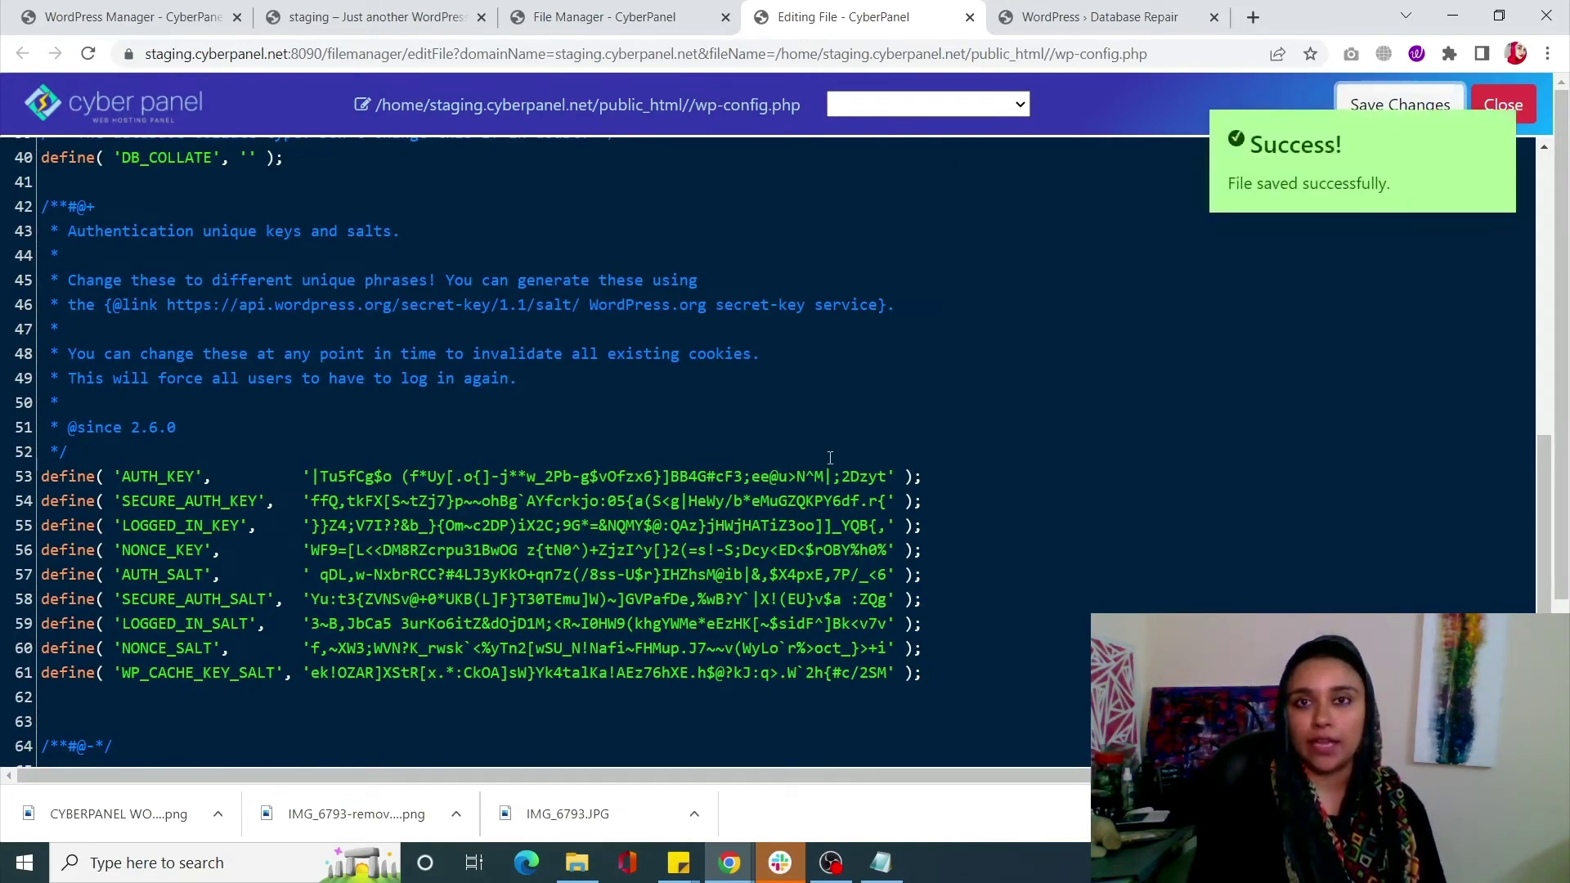
{"action": "left_click", "coordinate": [1216, 16]}
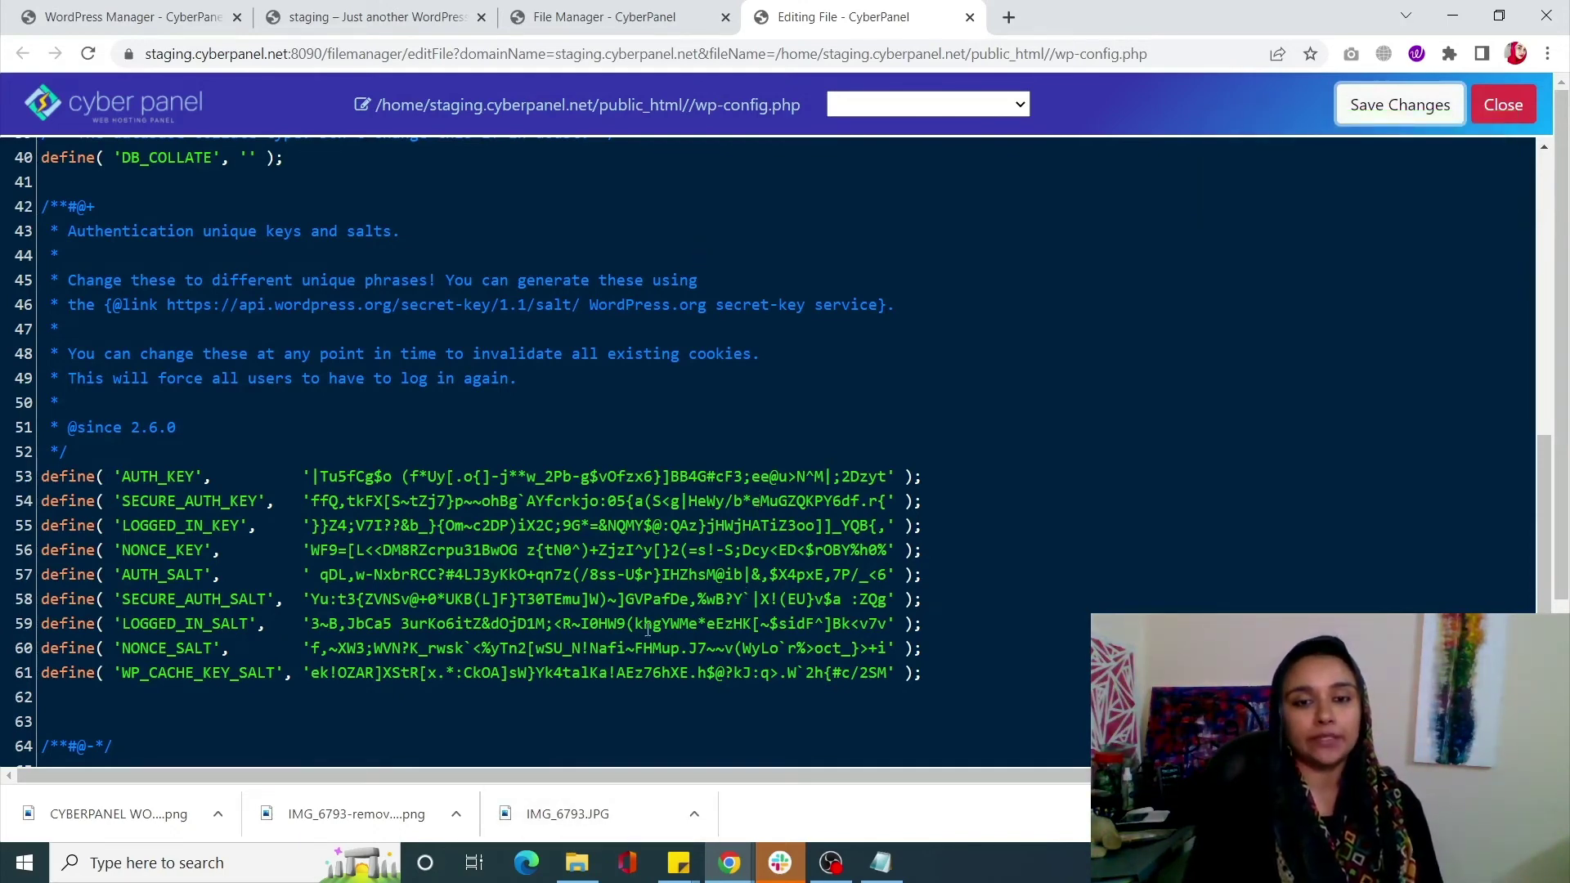
{"action": "left_click", "coordinate": [577, 862]}
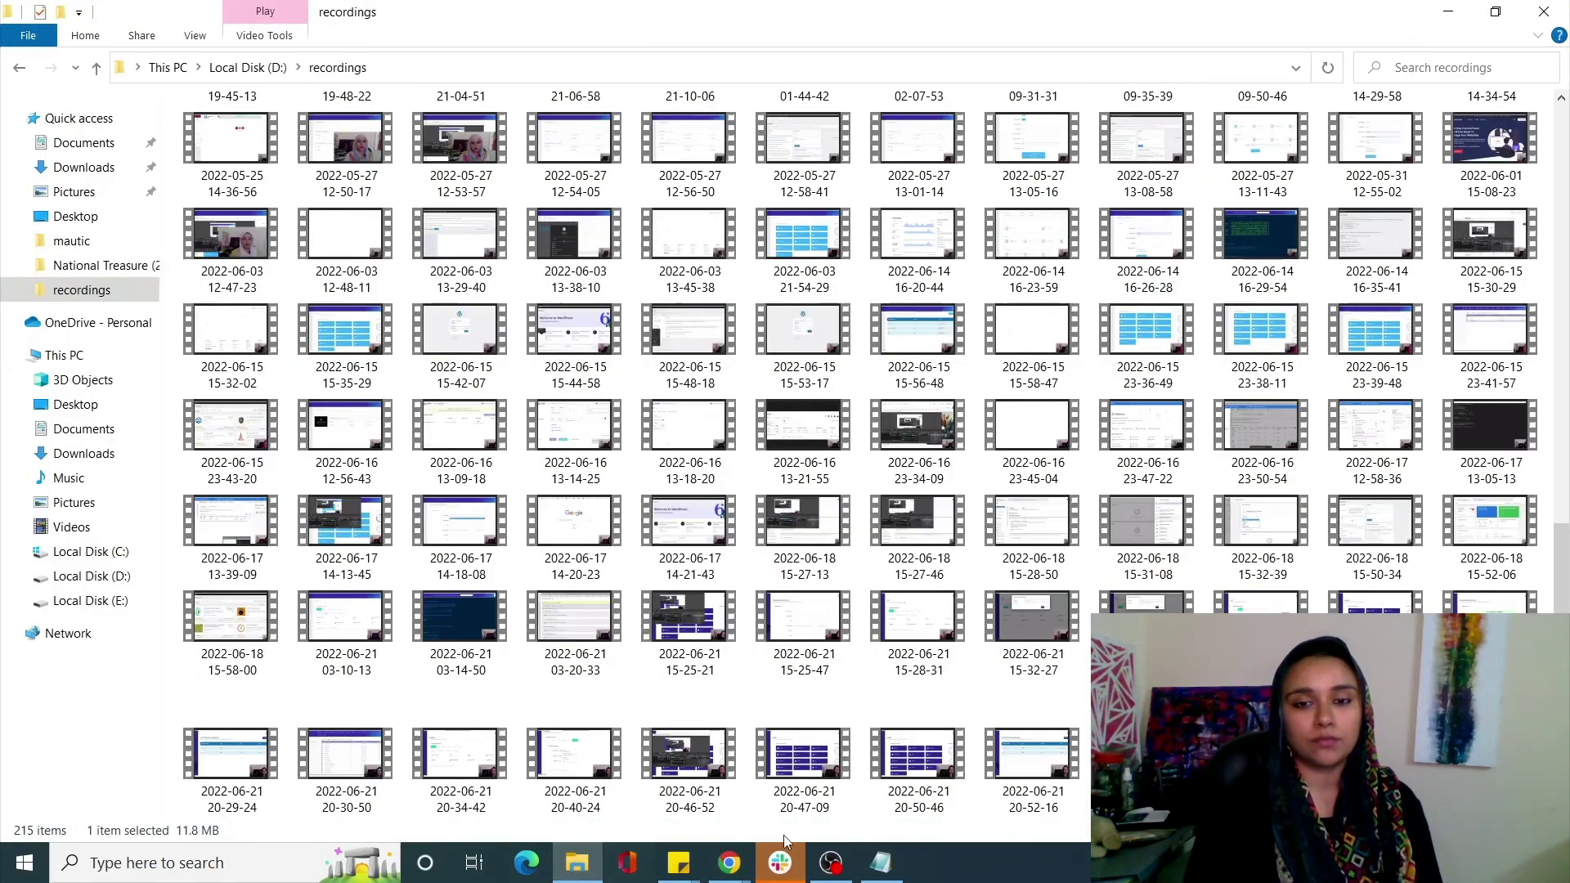
Return to the browser's CyberPanel editor showing wp-config.php.
{"action": "left_click", "coordinate": [830, 863]}
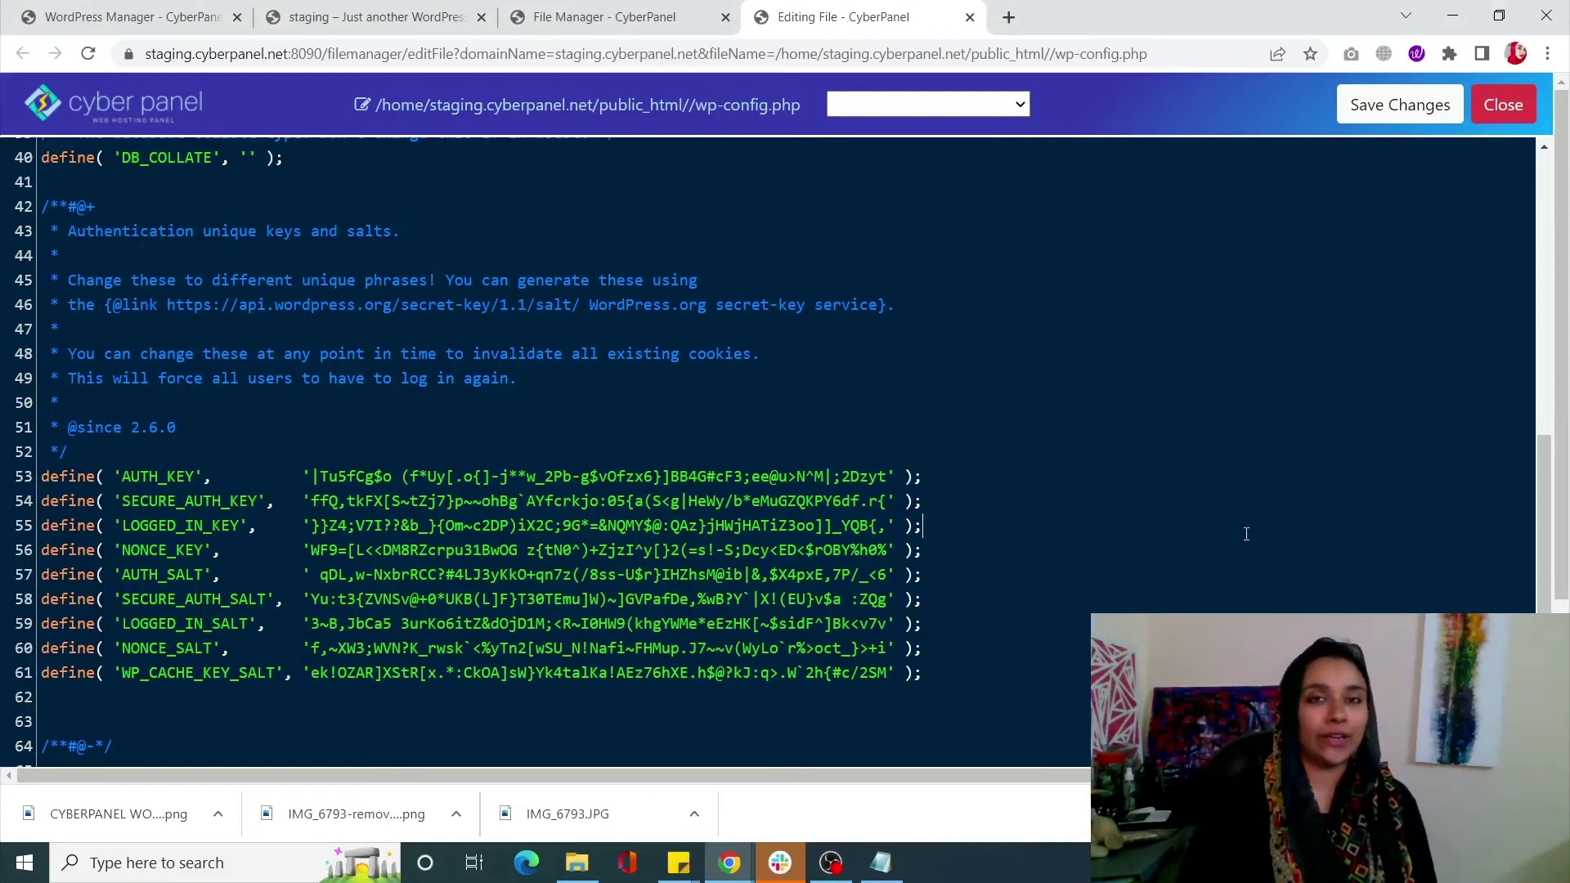
From the CyberPanel Home dashboard, launch phpMyAdmin from the Databases sidebar menu in a new tab.
{"action": "left_click", "coordinate": [86, 32]}
{"action": "left_click", "coordinate": [110, 270]}
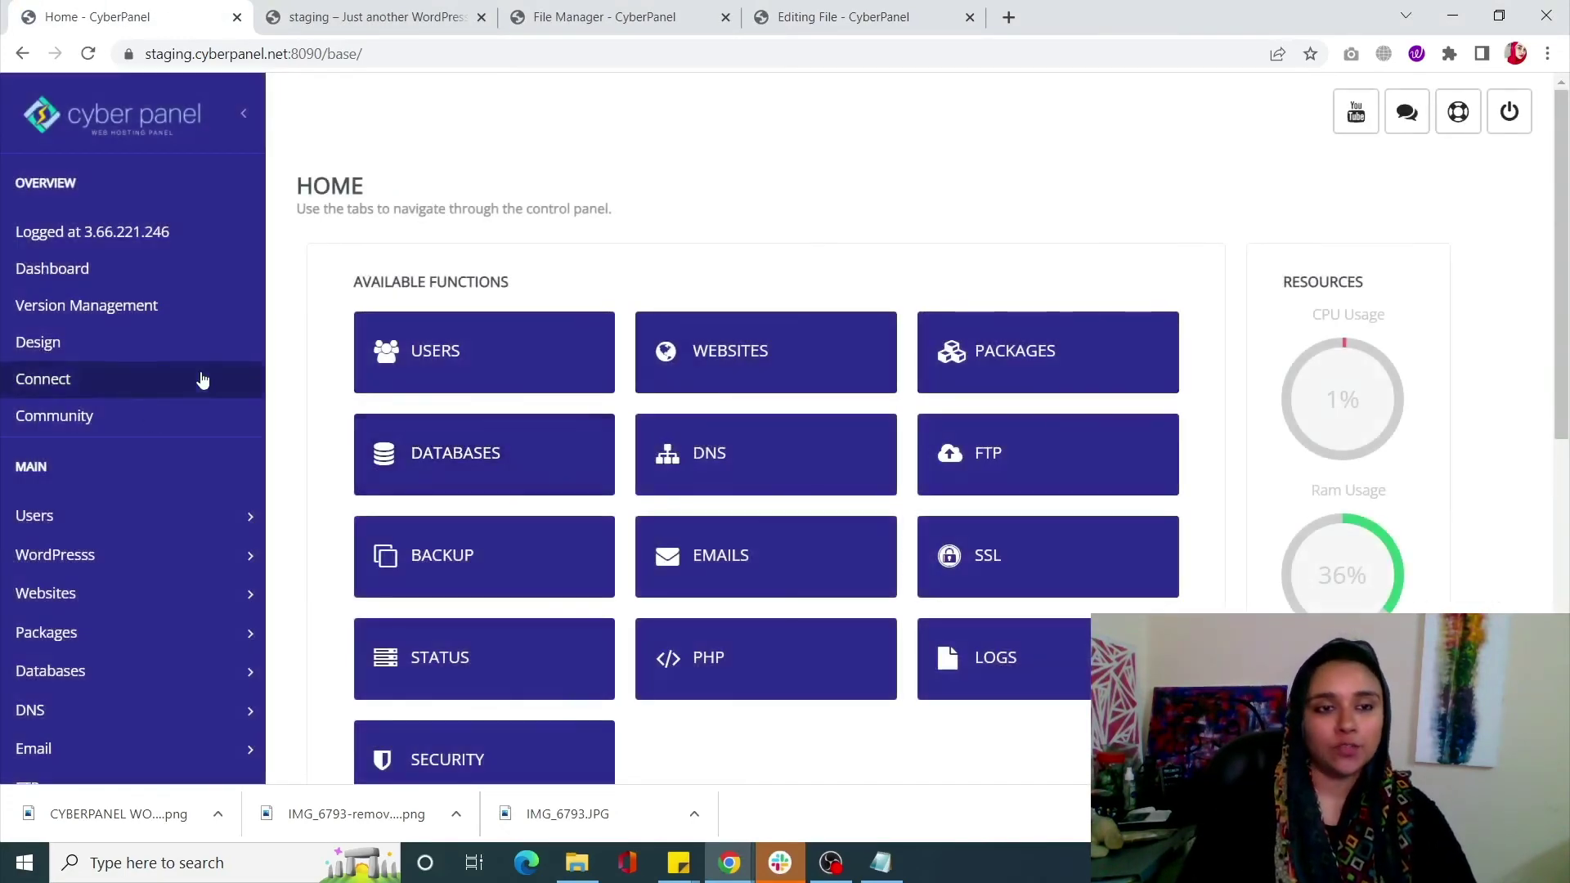
{"action": "scroll", "coordinate": [151, 434], "scroll_direction": "down", "scroll_amount": 8}
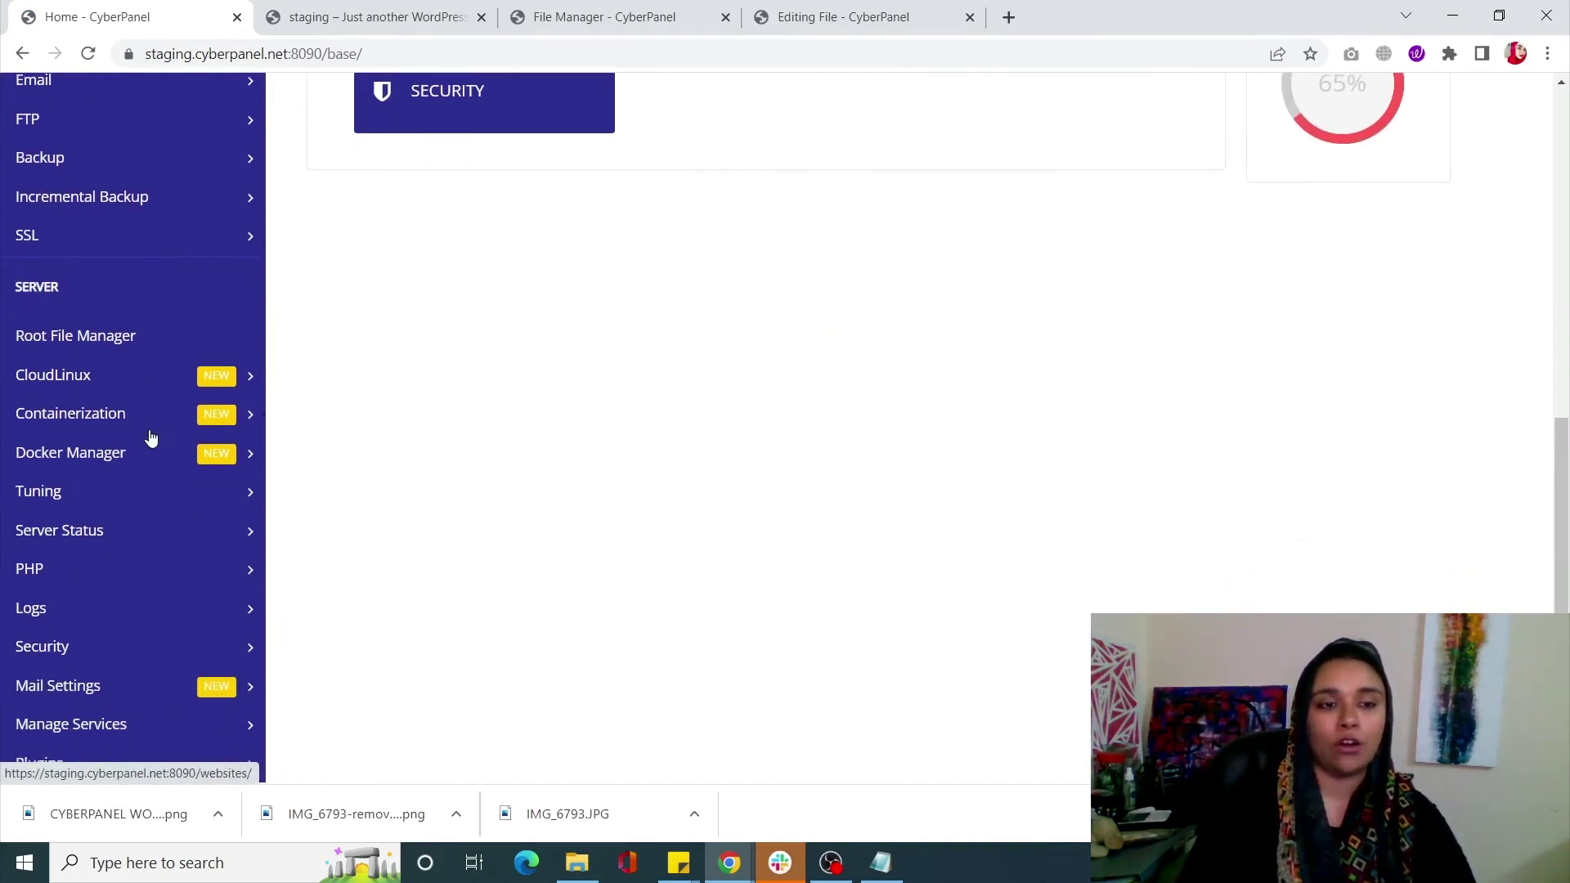
{"action": "scroll", "coordinate": [155, 549], "scroll_direction": "up", "scroll_amount": 2}
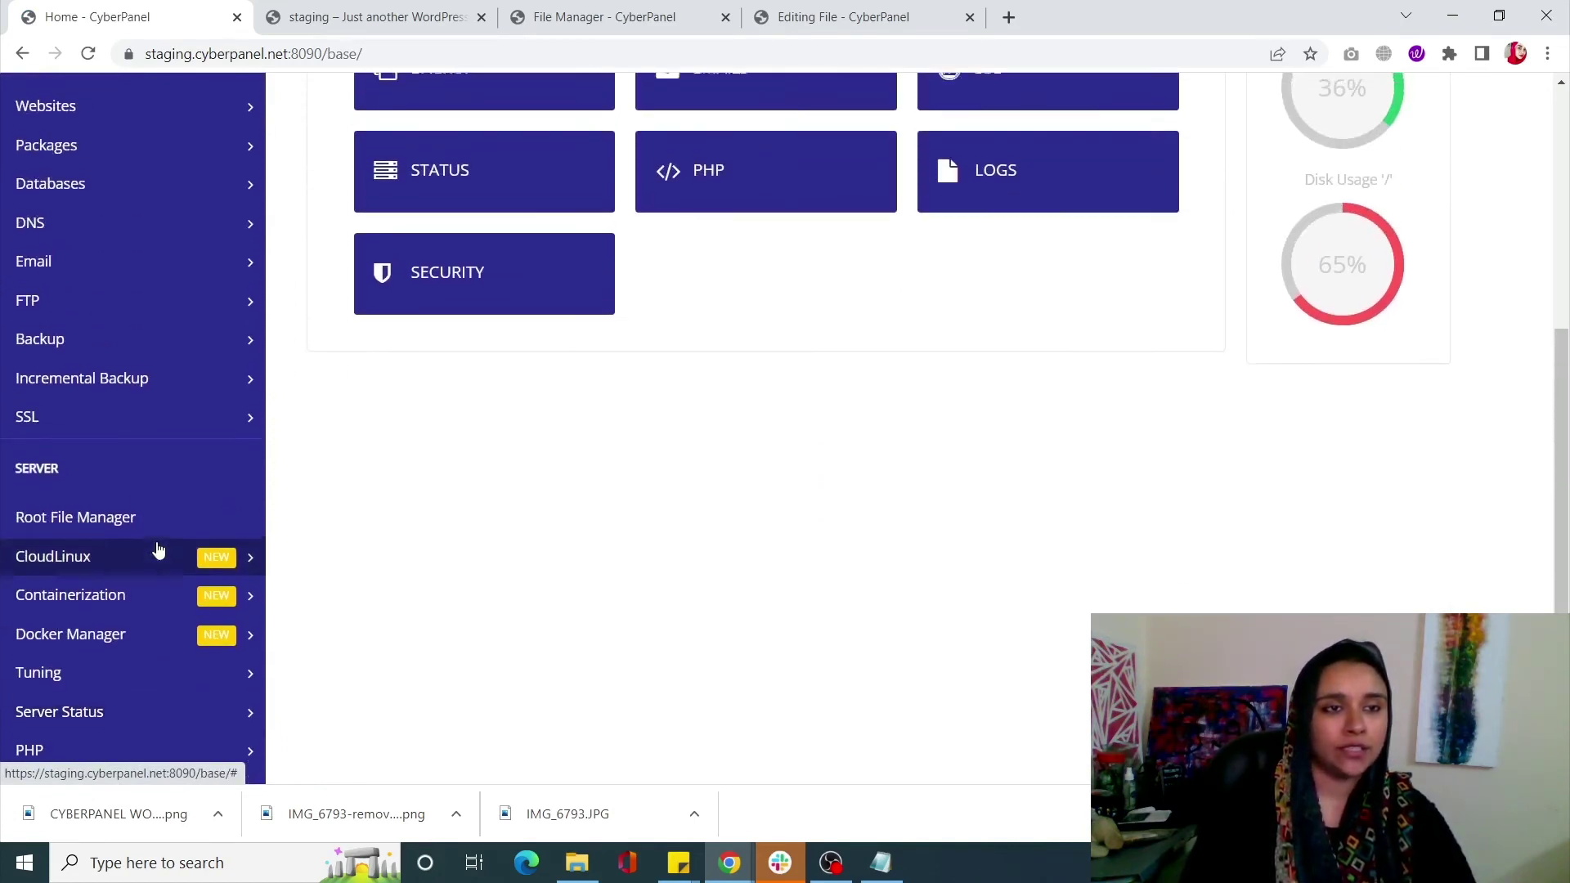
{"action": "scroll", "coordinate": [158, 550], "scroll_direction": "up", "scroll_amount": 2}
{"action": "left_click", "coordinate": [138, 331]}
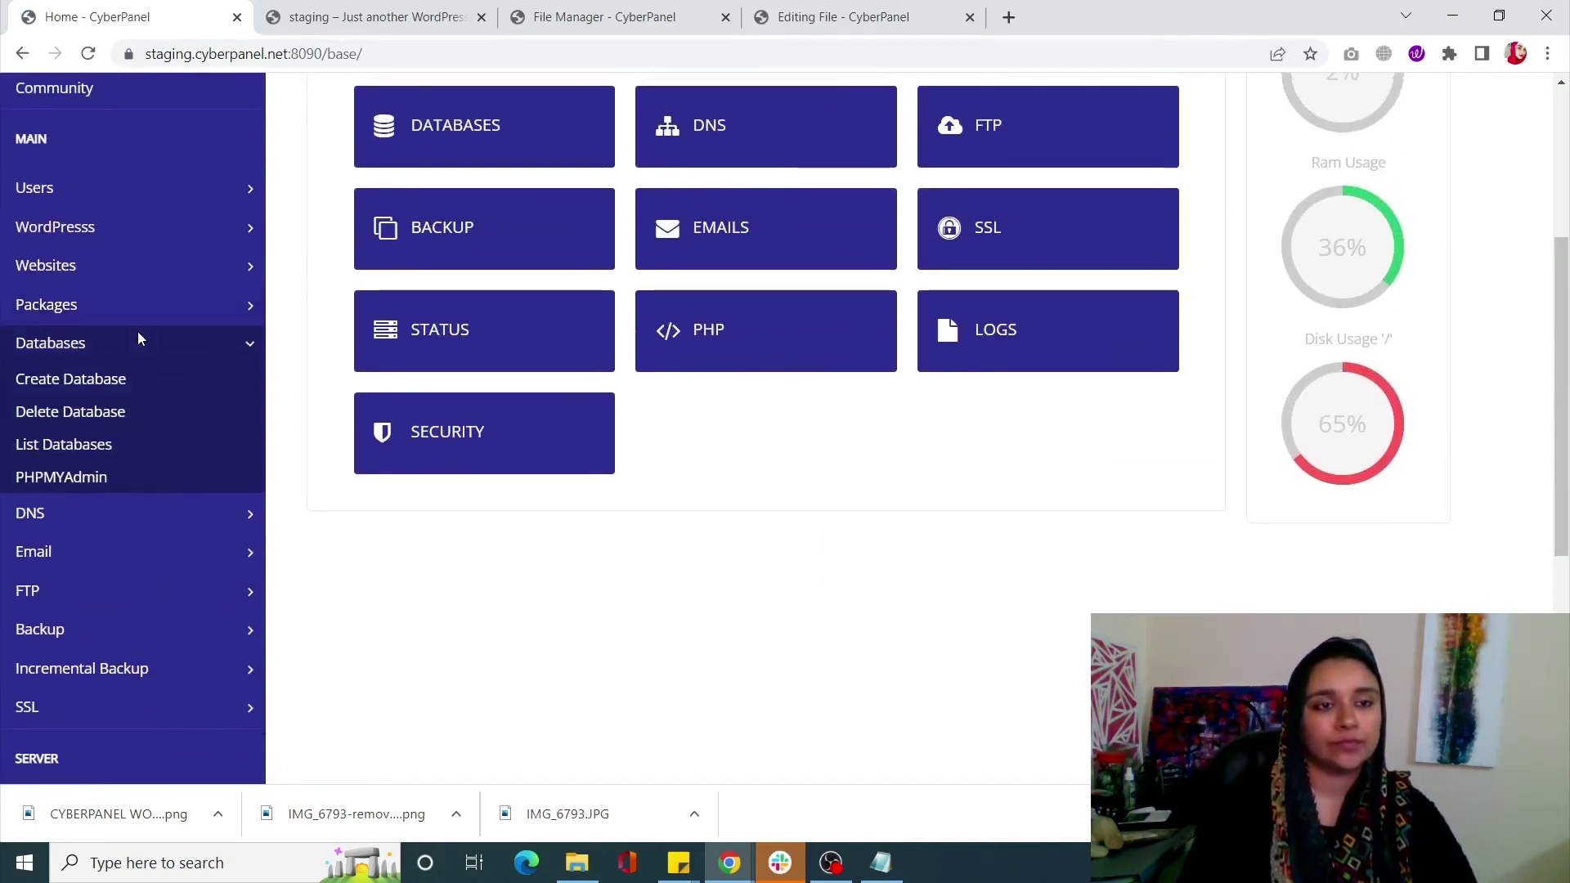
{"action": "left_click", "coordinate": [112, 482]}
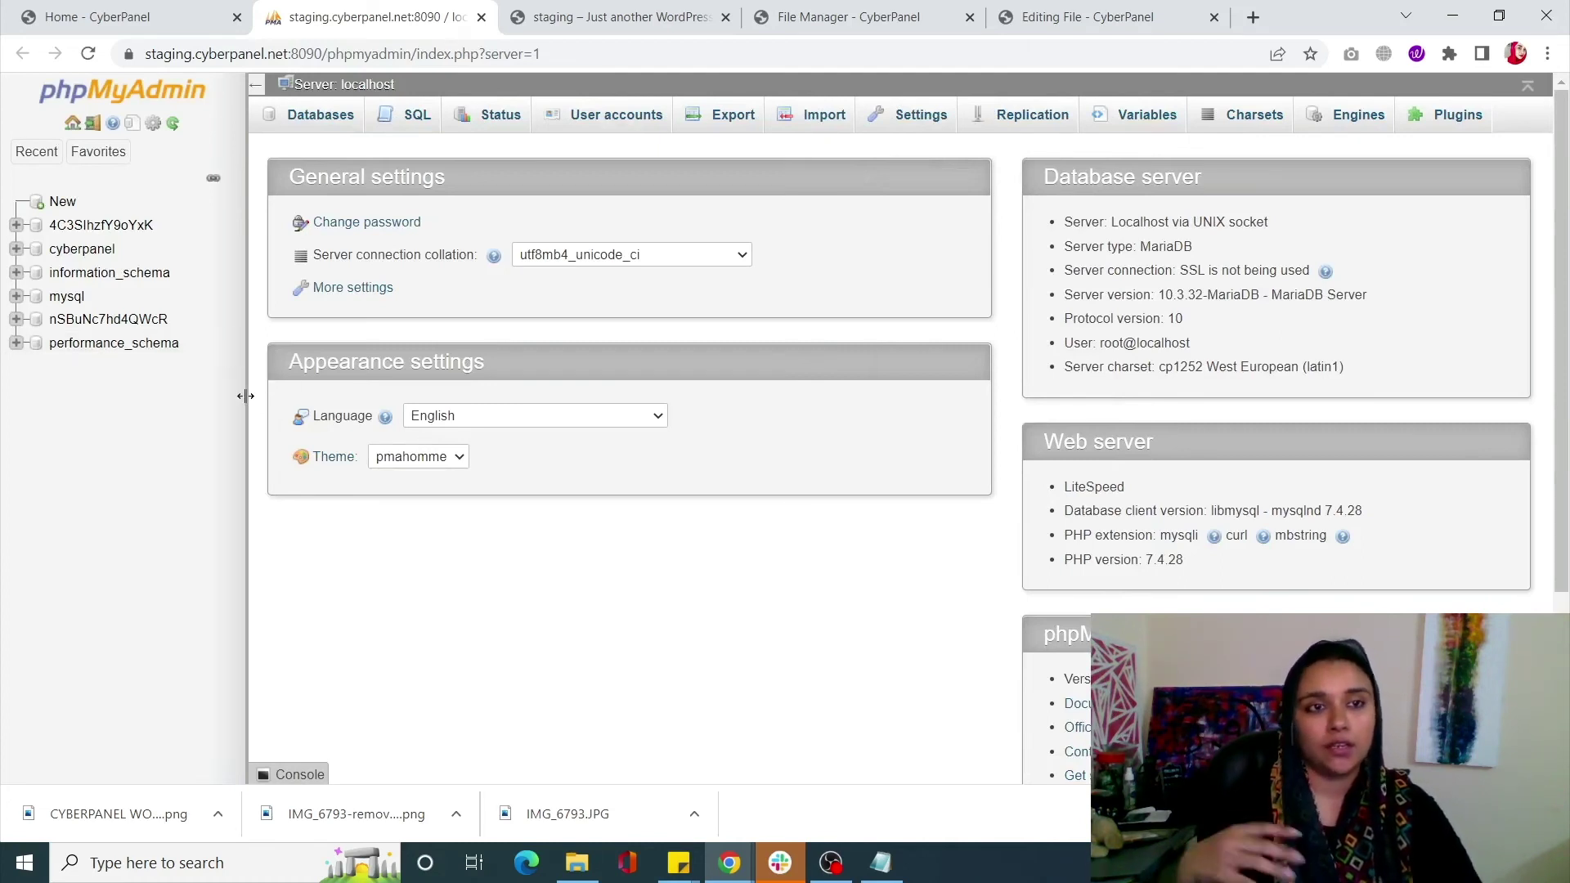
Select all 14 wp_ tables of the staging WordPress database and run Optimize table on them.
{"action": "left_click", "coordinate": [71, 327]}
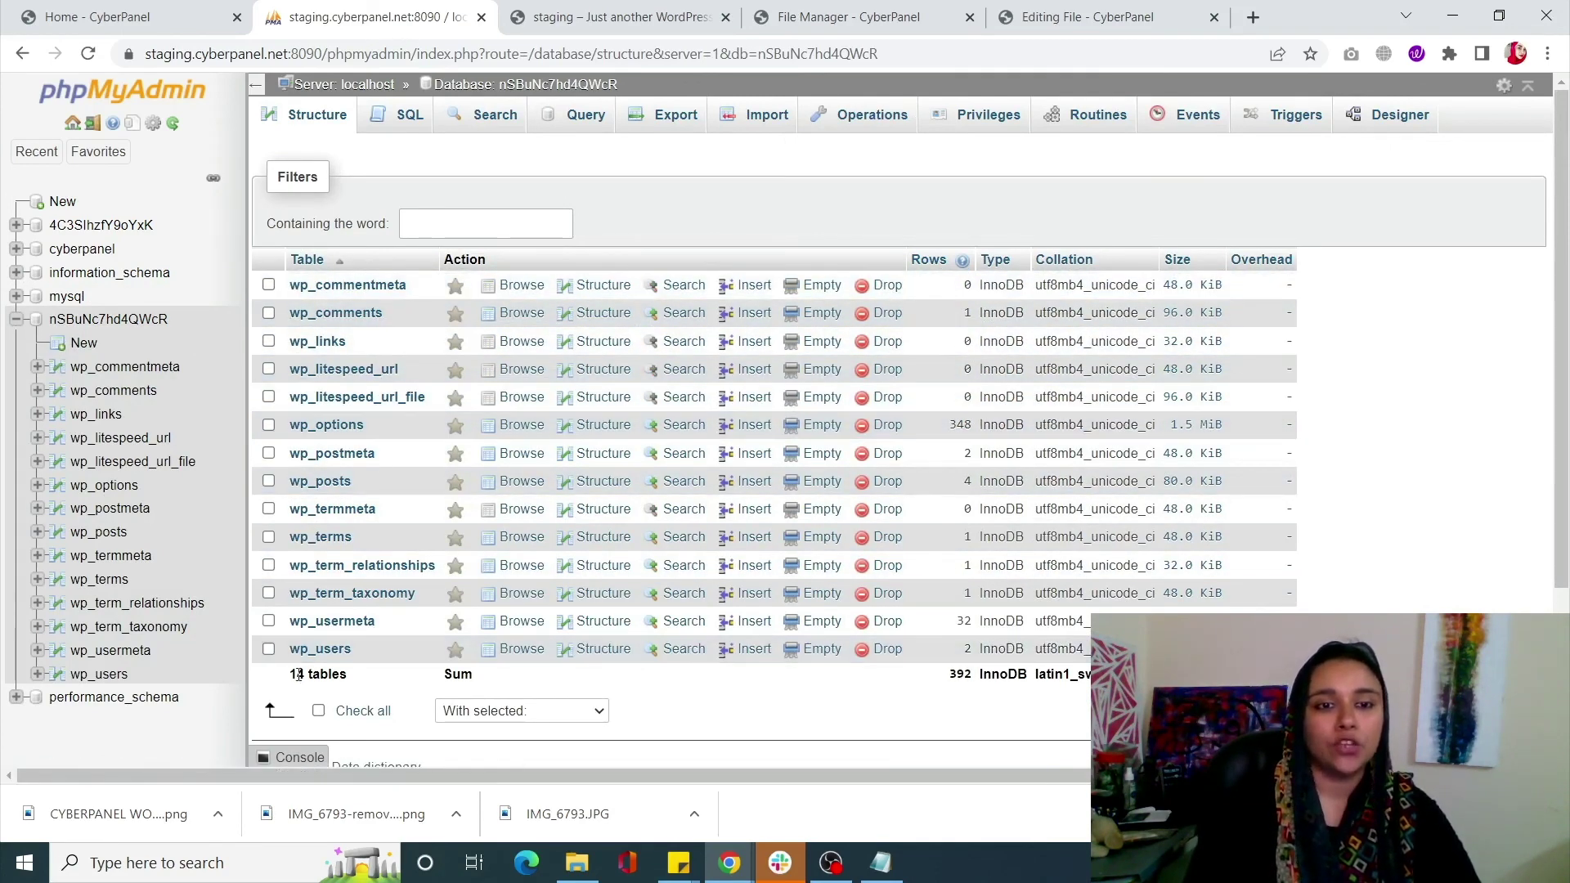
{"action": "left_click", "coordinate": [319, 711]}
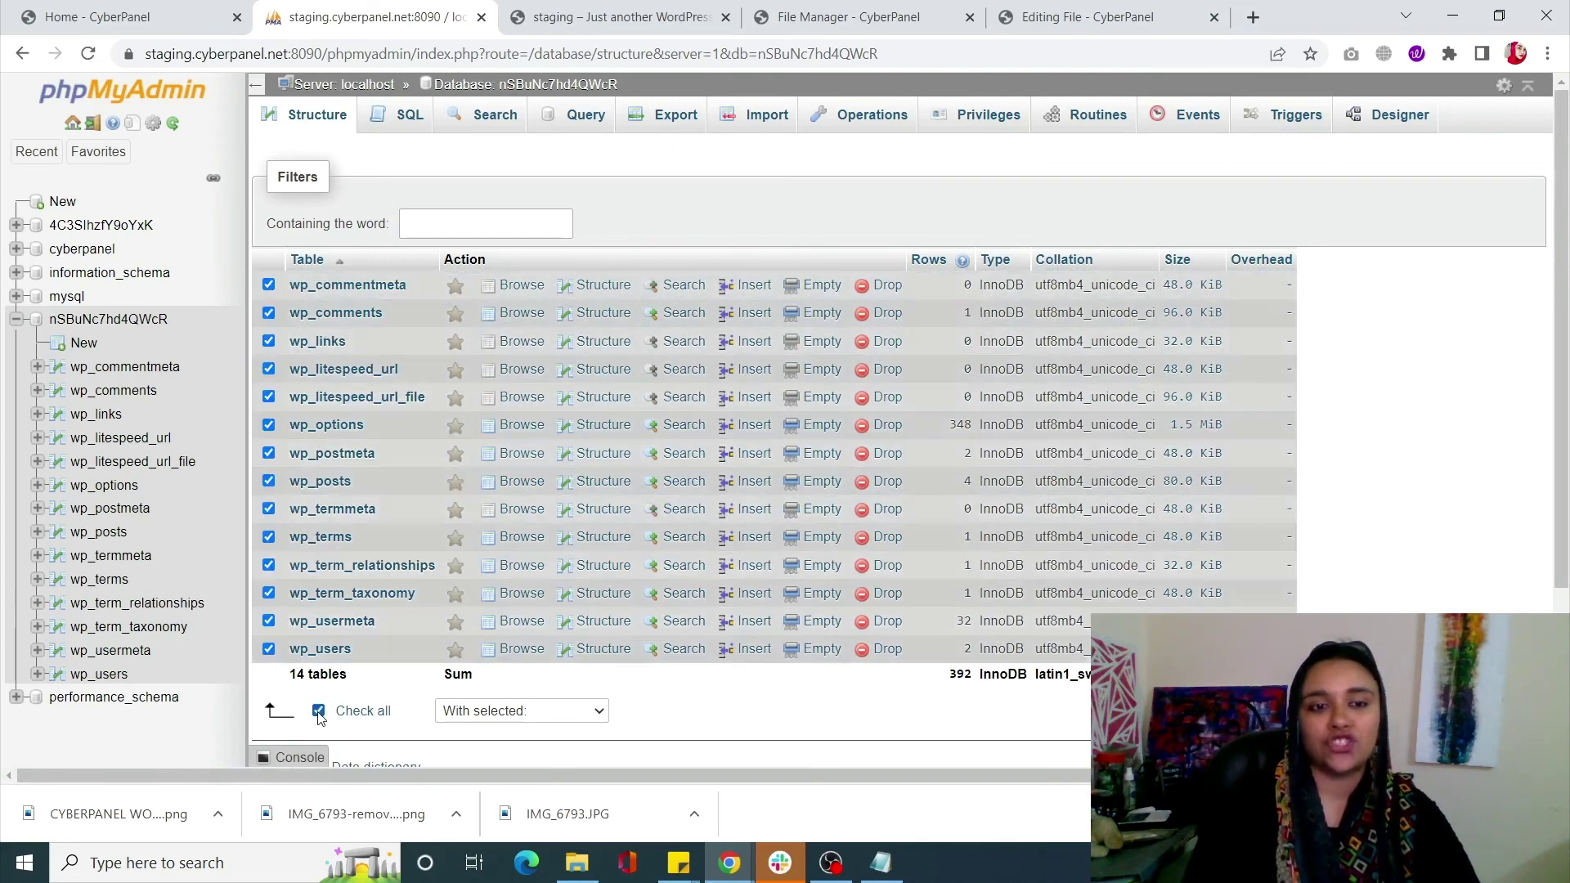
{"action": "left_click", "coordinate": [555, 713]}
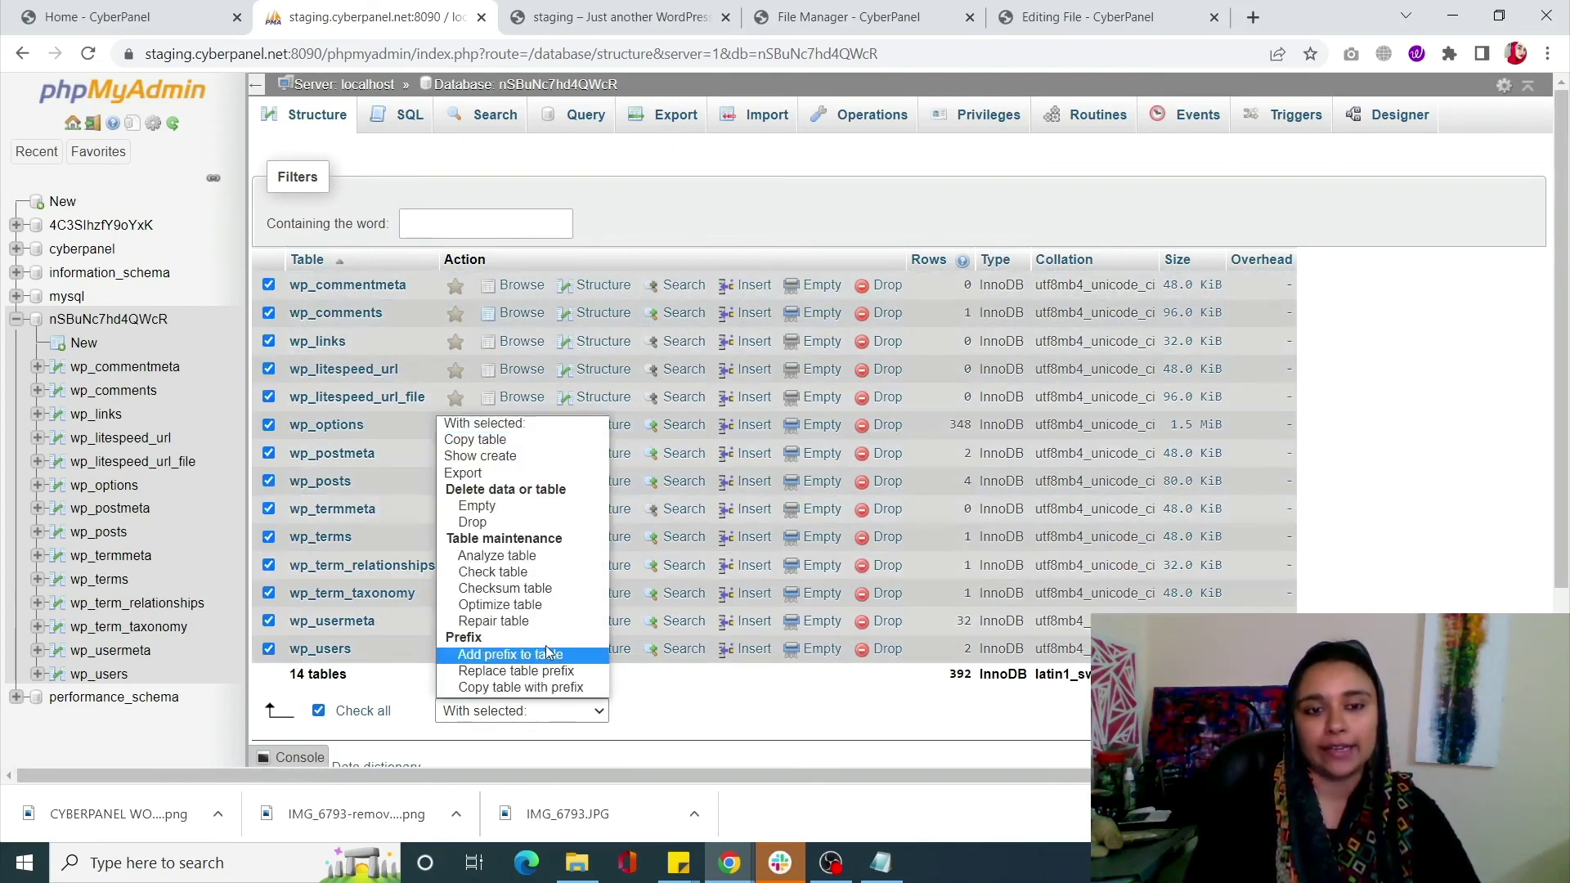
{"action": "left_click", "coordinate": [522, 606]}
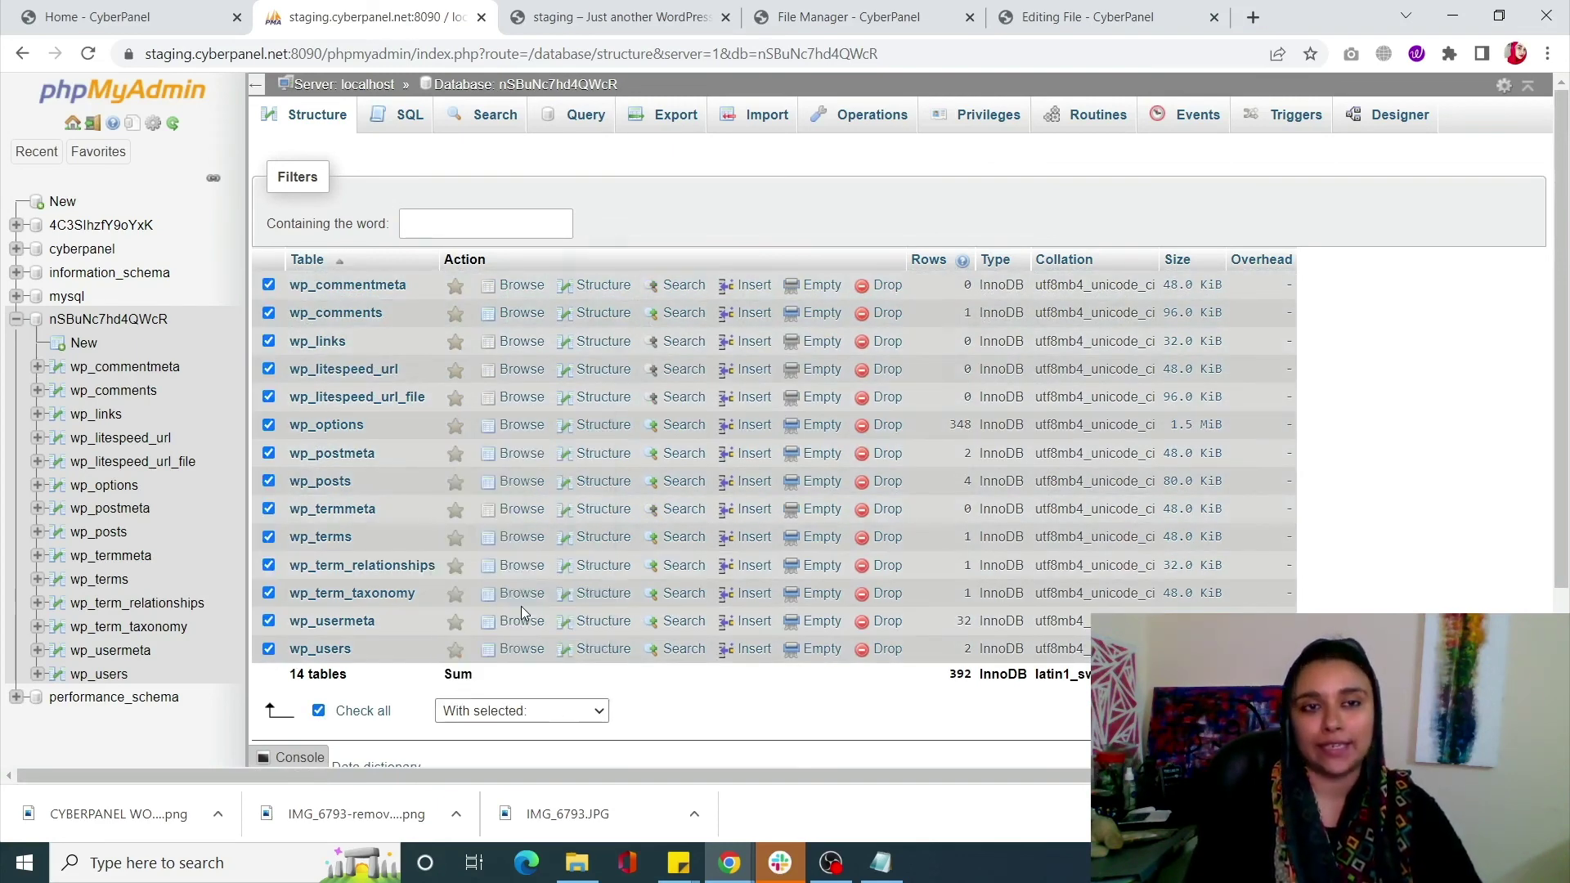